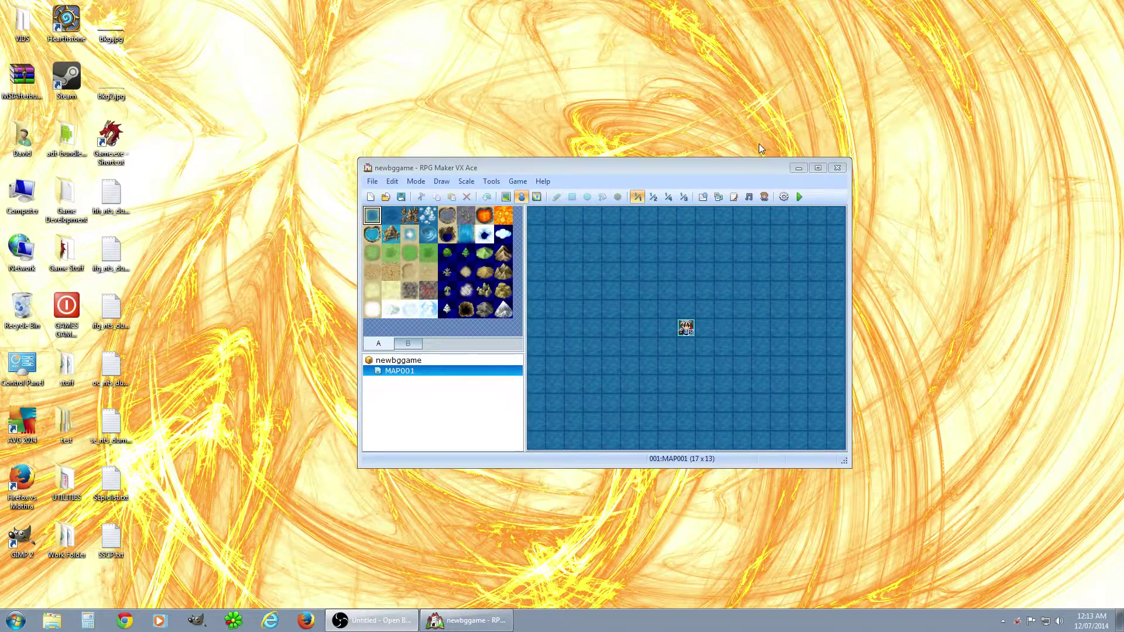
# View the battleback graphic choices in MAP001's map properties, and close them without changing anything
pyautogui.click(661, 164)
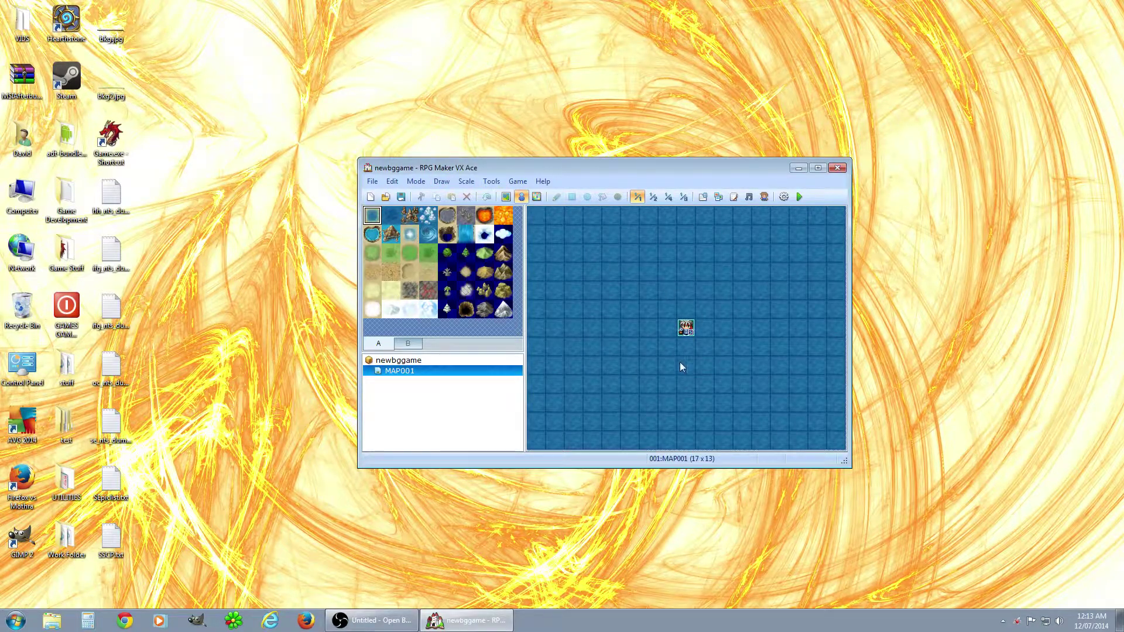
pyautogui.click(492, 182)
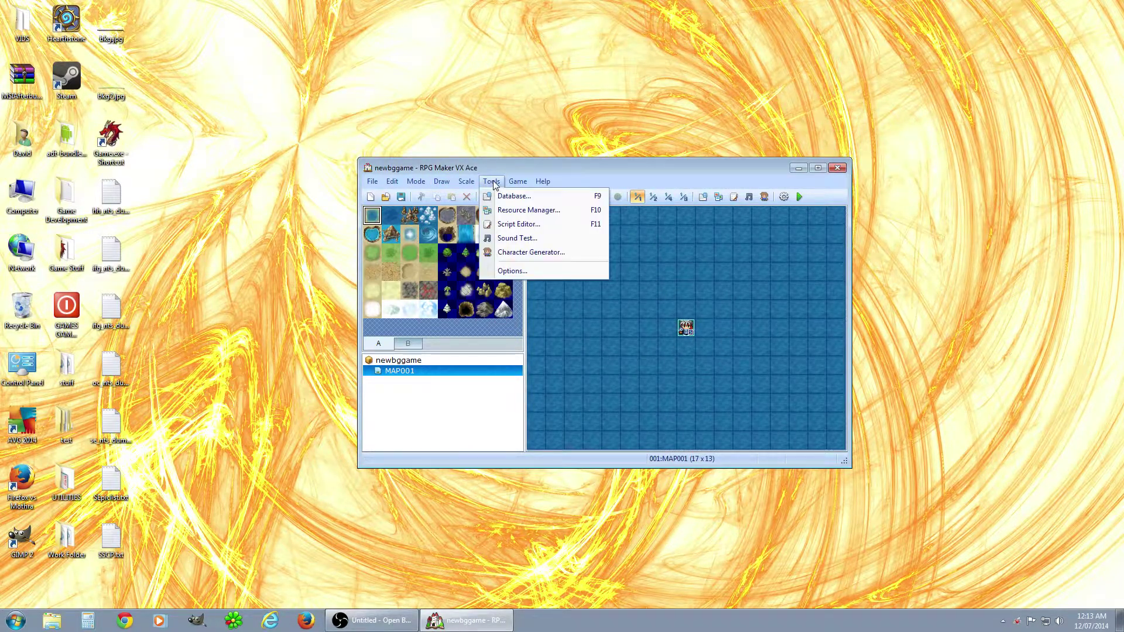
pyautogui.click(494, 183)
pyautogui.rightClick(402, 373)
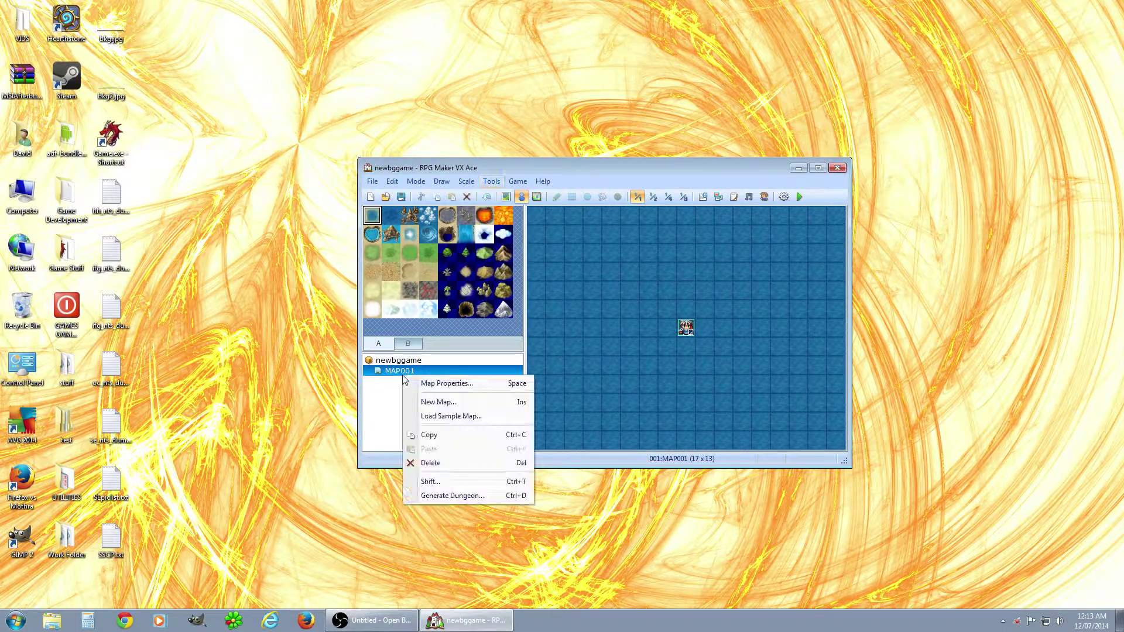
pyautogui.click(442, 384)
pyautogui.click(586, 190)
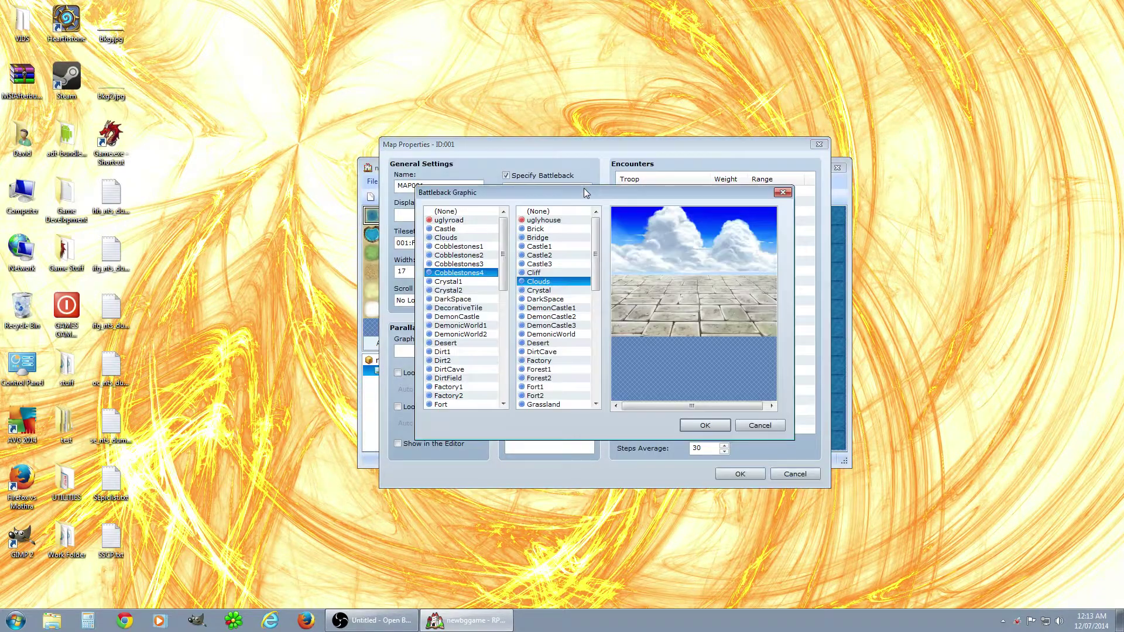
pyautogui.click(760, 426)
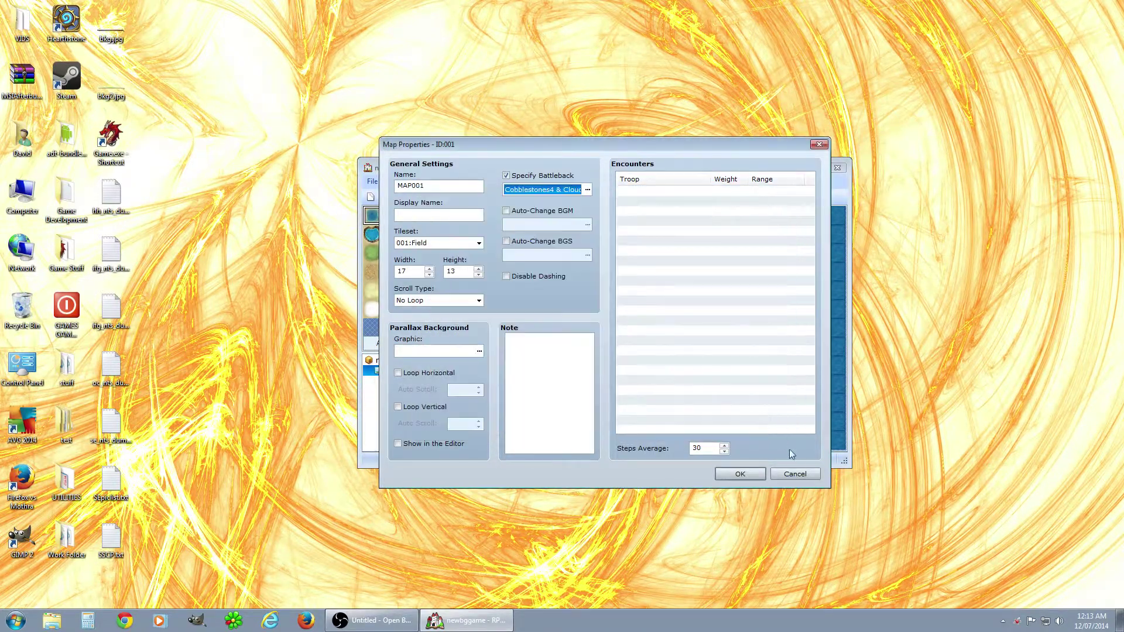
pyautogui.click(795, 474)
# View the battleback option for the Slime*2 troop in the database, and close the database without changes
pyautogui.click(492, 182)
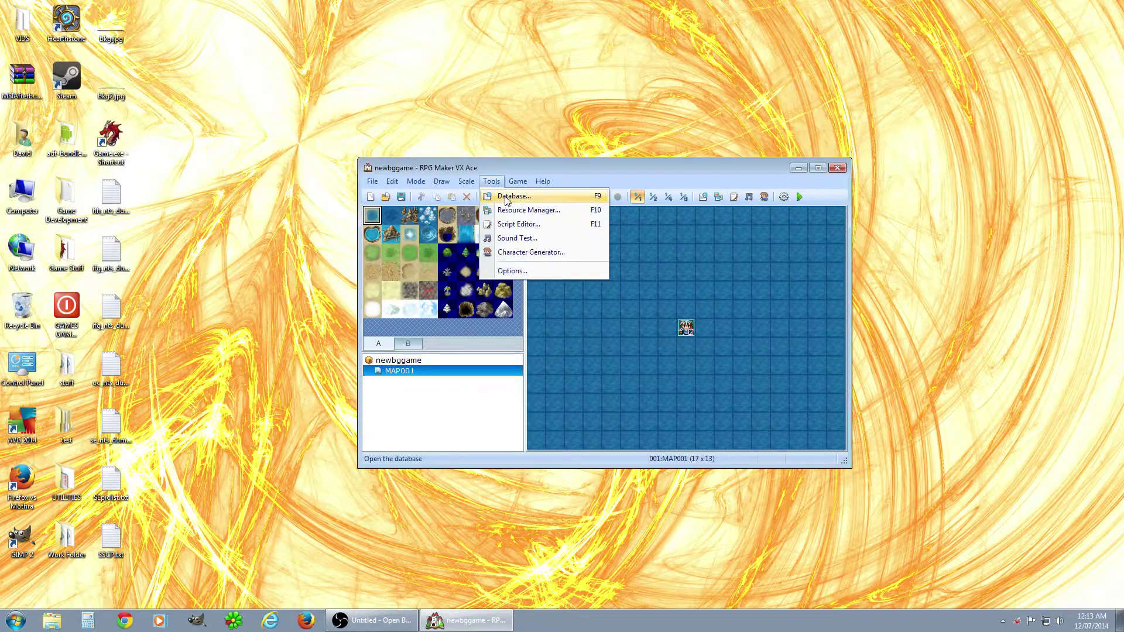
pyautogui.click(505, 196)
pyautogui.moveTo(540, 273); pyautogui.dragTo(587, 261)
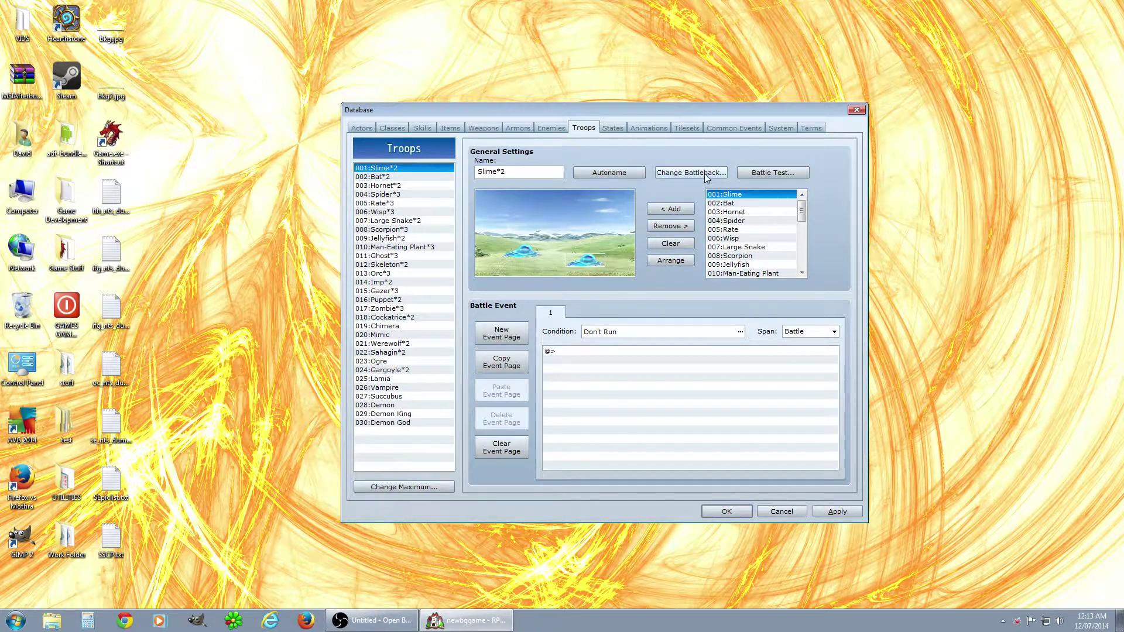
pyautogui.click(782, 512)
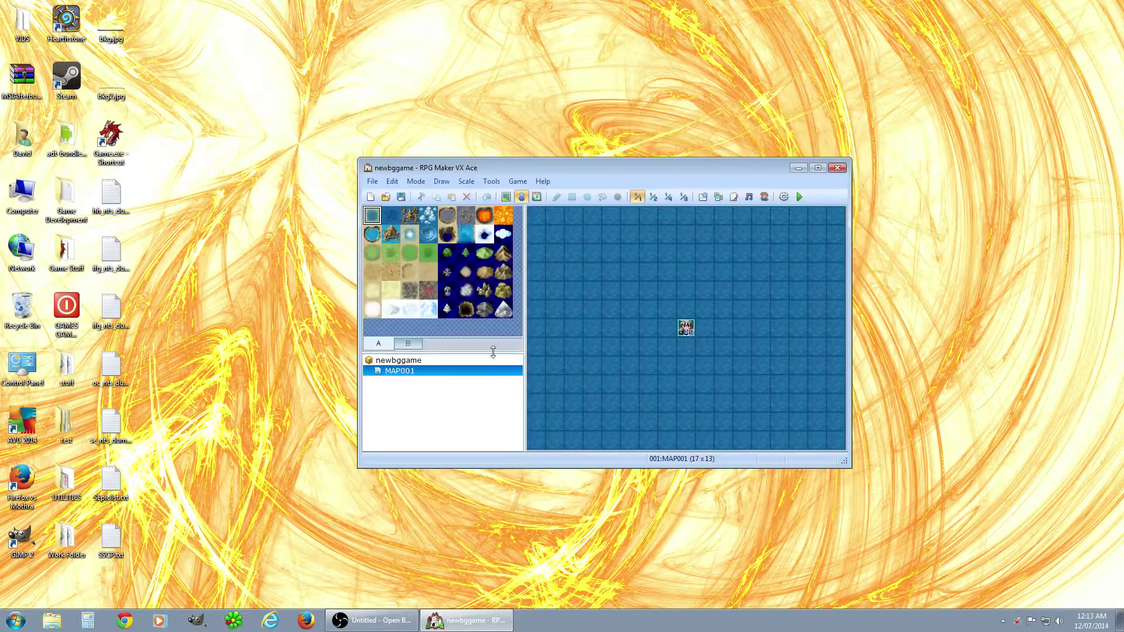
# Reopen MAP001's battleback choices and preview various ground and background combinations, including Dirt2 with Fort1
pyautogui.rightClick(411, 375)
pyautogui.click(438, 385)
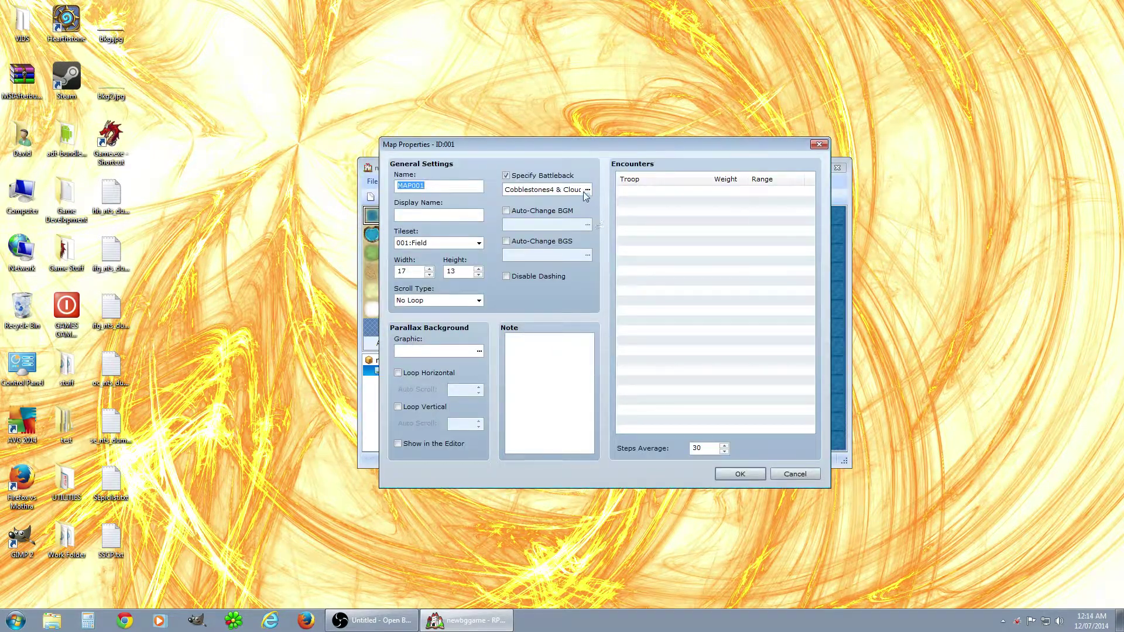
pyautogui.click(588, 189)
pyautogui.click(539, 370)
pyautogui.click(443, 335)
pyautogui.click(443, 362)
pyautogui.click(448, 378)
pyautogui.click(452, 299)
pyautogui.click(459, 308)
pyautogui.click(443, 360)
pyautogui.click(551, 308)
pyautogui.click(551, 334)
pyautogui.click(554, 291)
pyautogui.click(571, 256)
pyautogui.click(553, 273)
pyautogui.click(548, 299)
pyautogui.click(547, 334)
pyautogui.click(548, 369)
pyautogui.click(554, 387)
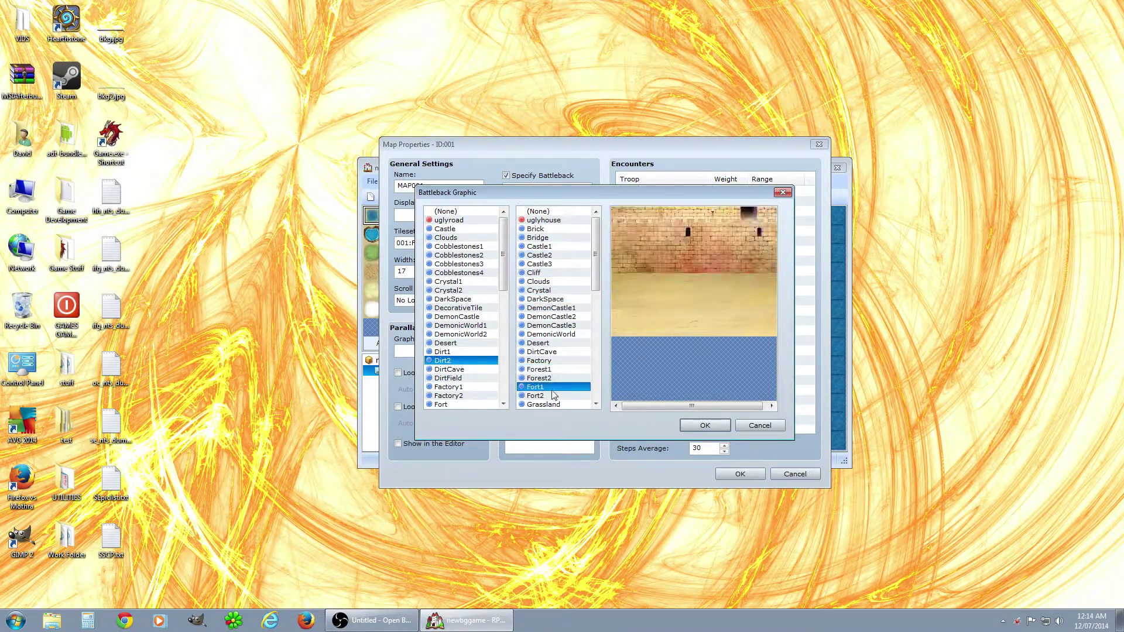
# Preview several ground graphics with the background set to (None), and choose DemonCastle as MAP001's battleback ground
pyautogui.click(448, 387)
pyautogui.click(448, 343)
pyautogui.click(442, 309)
pyautogui.click(439, 334)
pyautogui.click(540, 212)
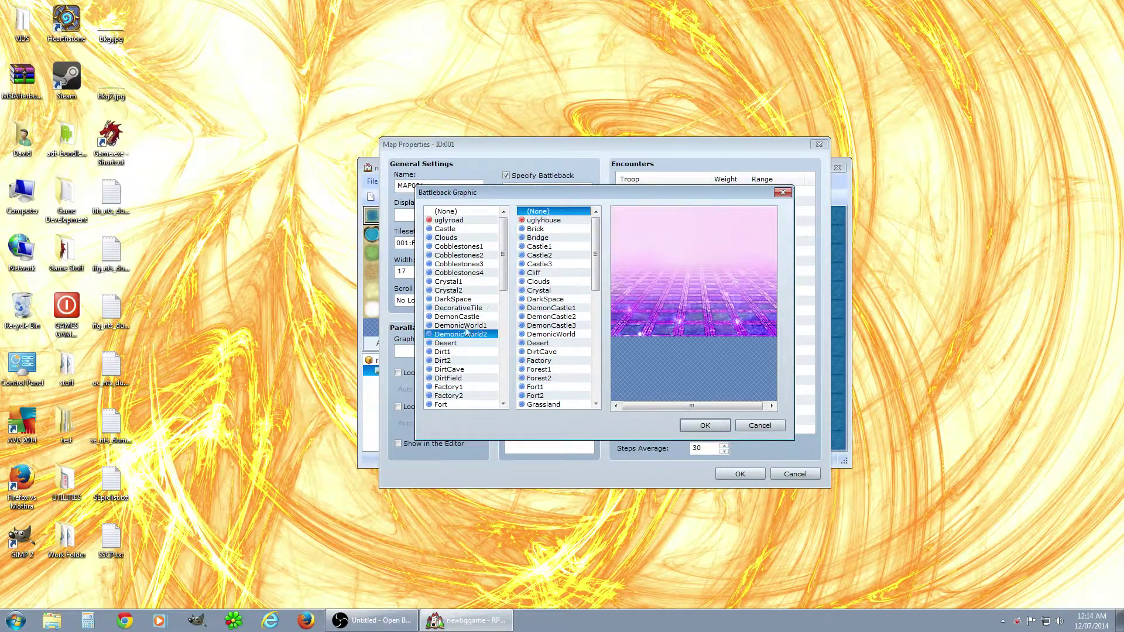
pyautogui.click(456, 370)
pyautogui.click(455, 388)
pyautogui.click(456, 309)
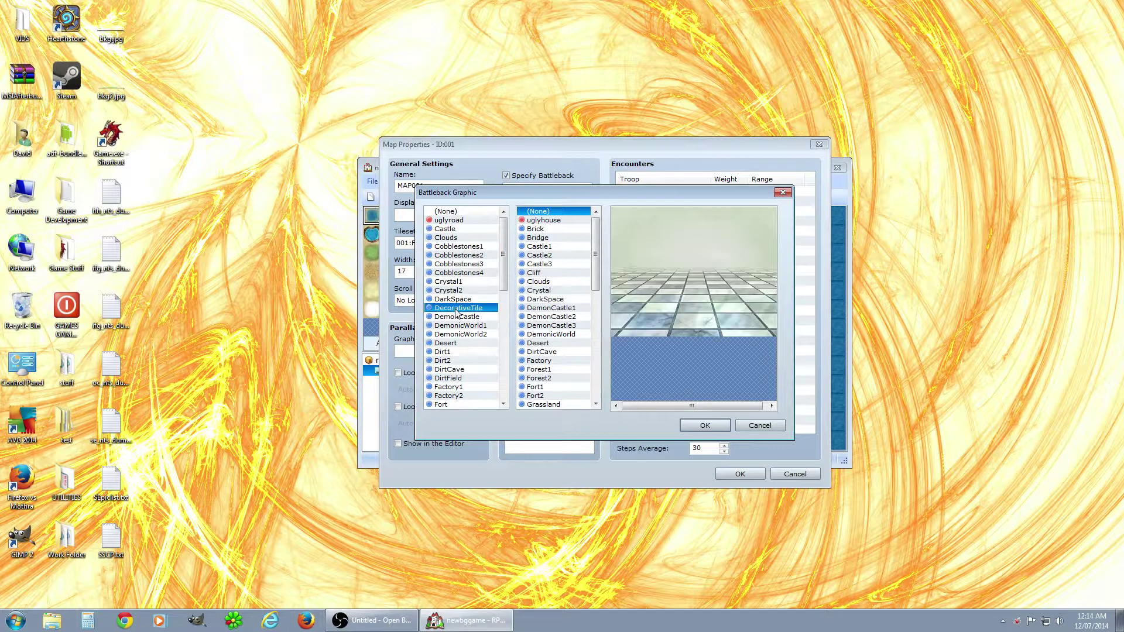
pyautogui.click(454, 291)
pyautogui.click(450, 317)
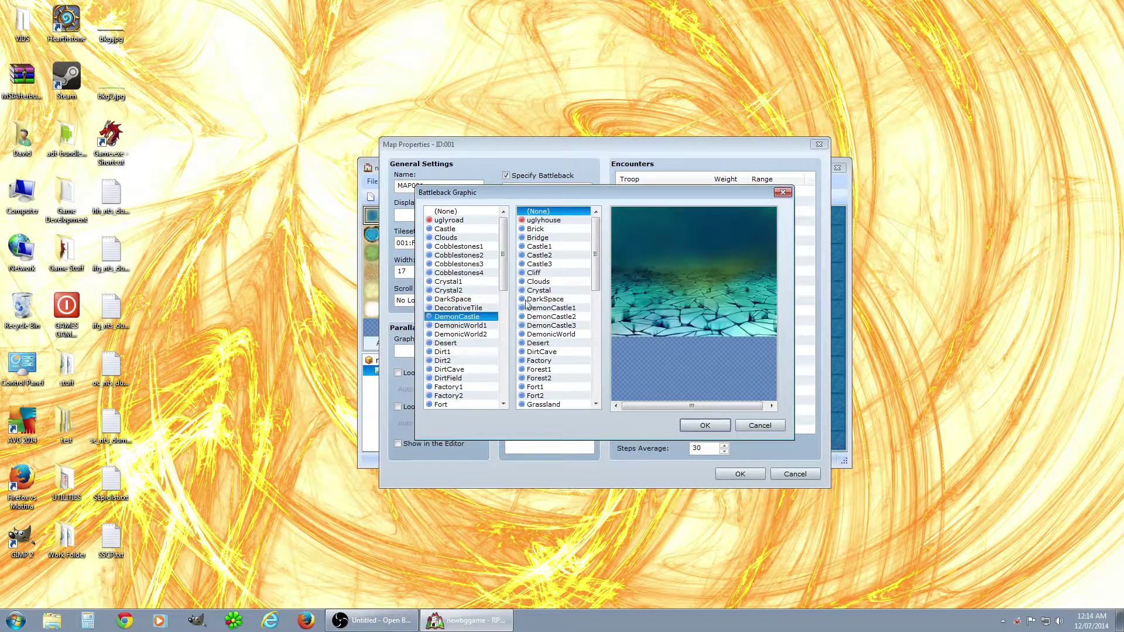
# Try several battleback backgrounds over the ground, choose Grassland, and save MAP001's map properties
pyautogui.click(562, 283)
pyautogui.click(558, 246)
pyautogui.click(559, 274)
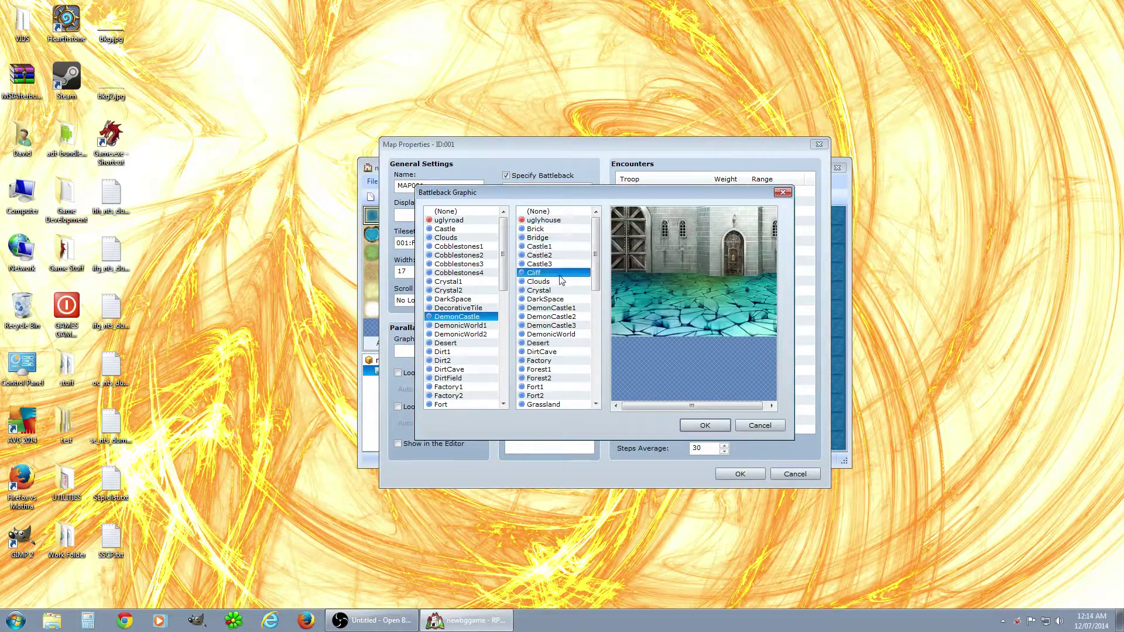
pyautogui.click(560, 265)
pyautogui.click(560, 291)
pyautogui.click(560, 352)
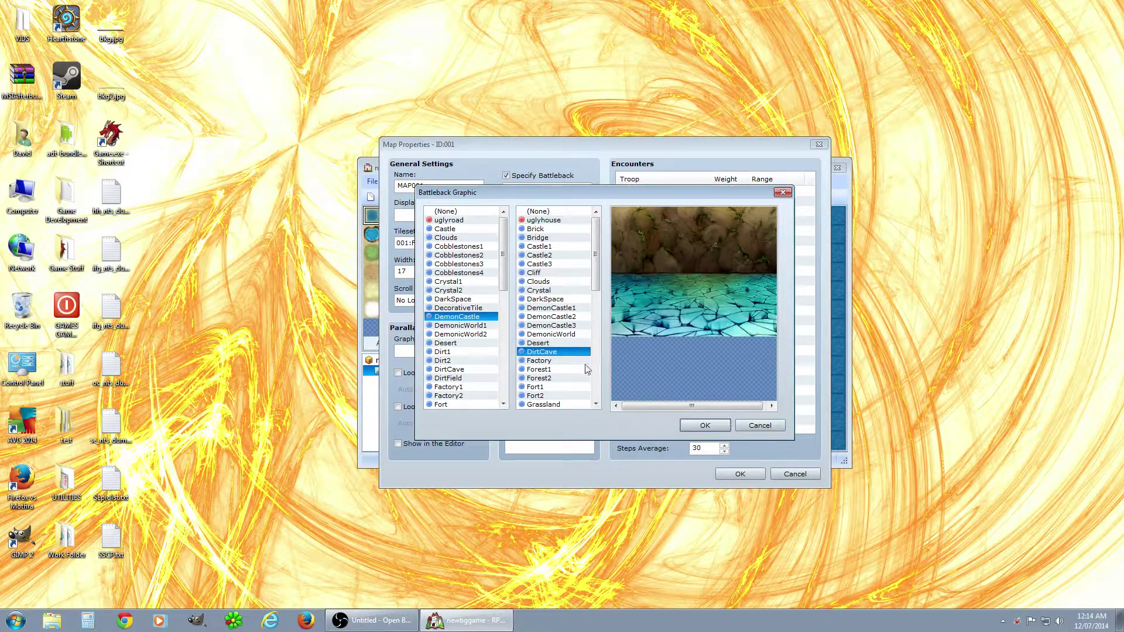
pyautogui.click(539, 379)
pyautogui.click(557, 405)
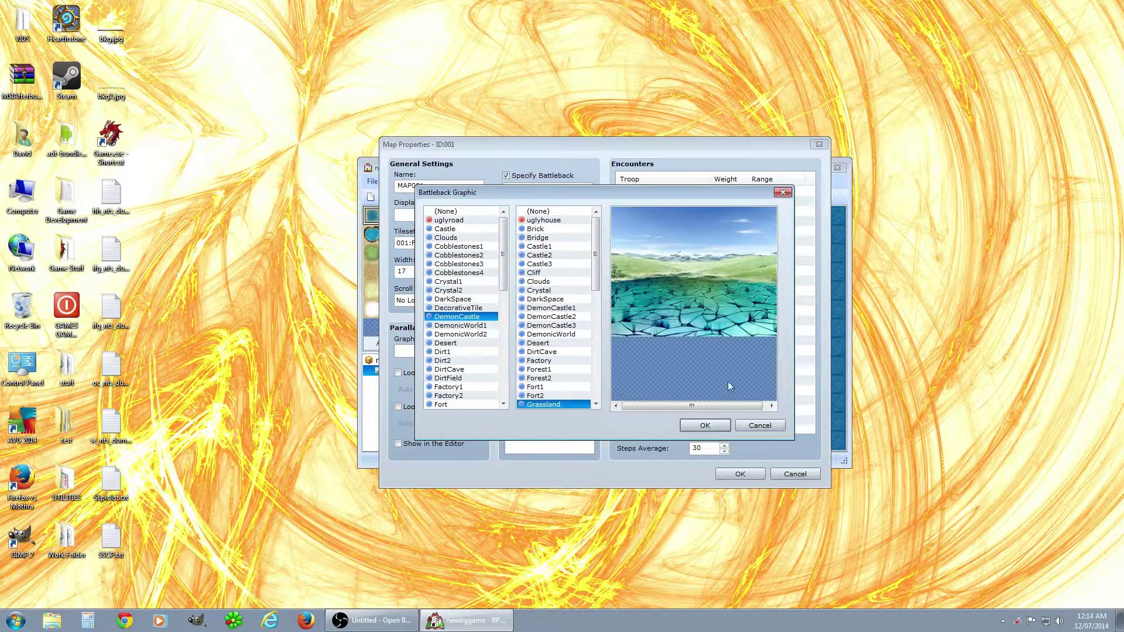
pyautogui.click(705, 425)
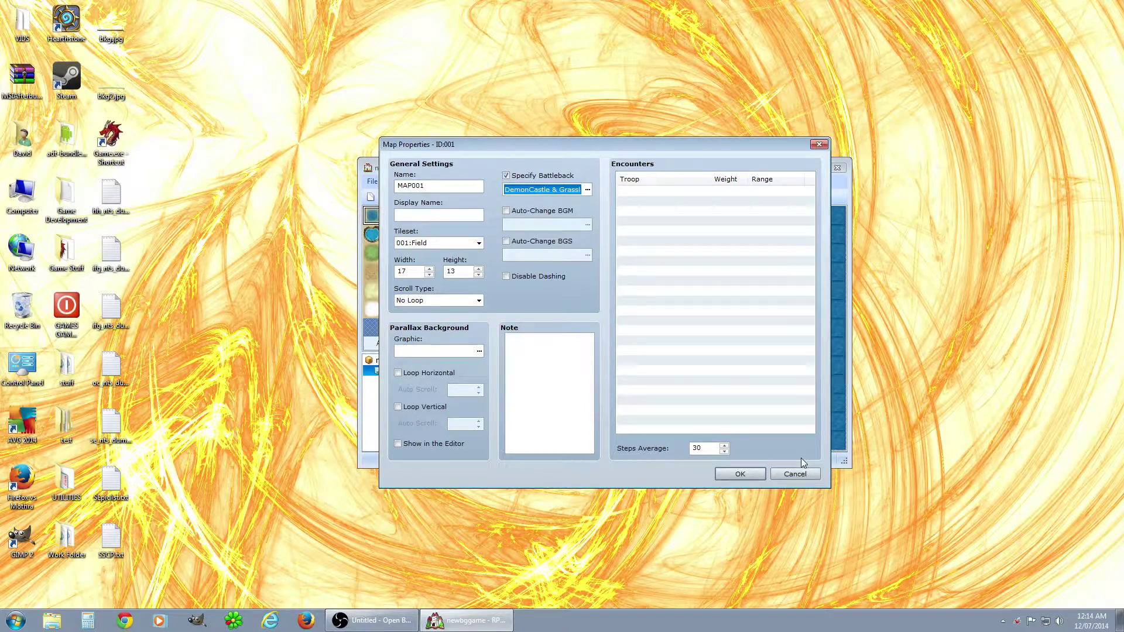
pyautogui.click(753, 472)
# Compare the resource lists of Graphics/Battlebacks1 and Graphics/Battlebacks2 in the Resource Manager
pyautogui.click(491, 181)
pyautogui.click(519, 209)
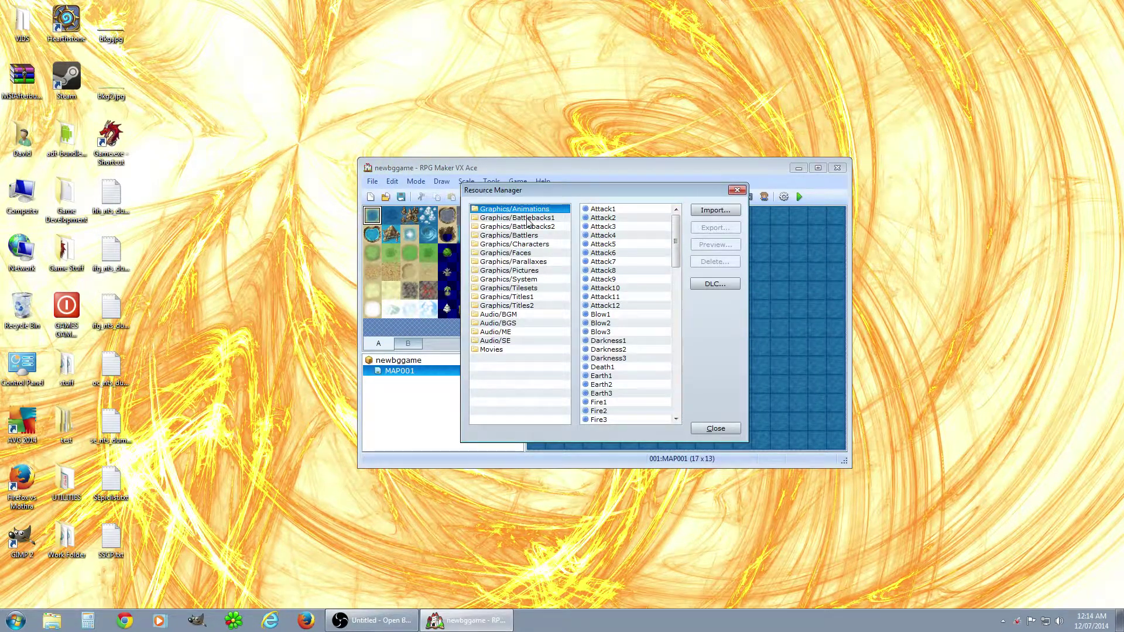
pyautogui.click(737, 190)
pyautogui.click(491, 182)
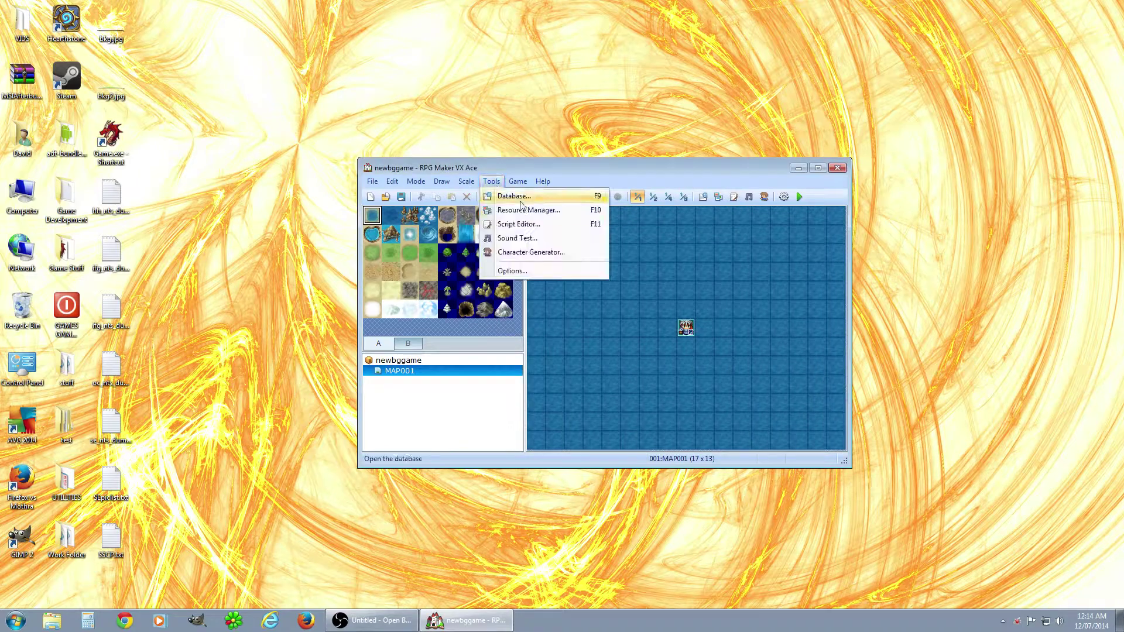
pyautogui.click(530, 211)
pyautogui.click(544, 219)
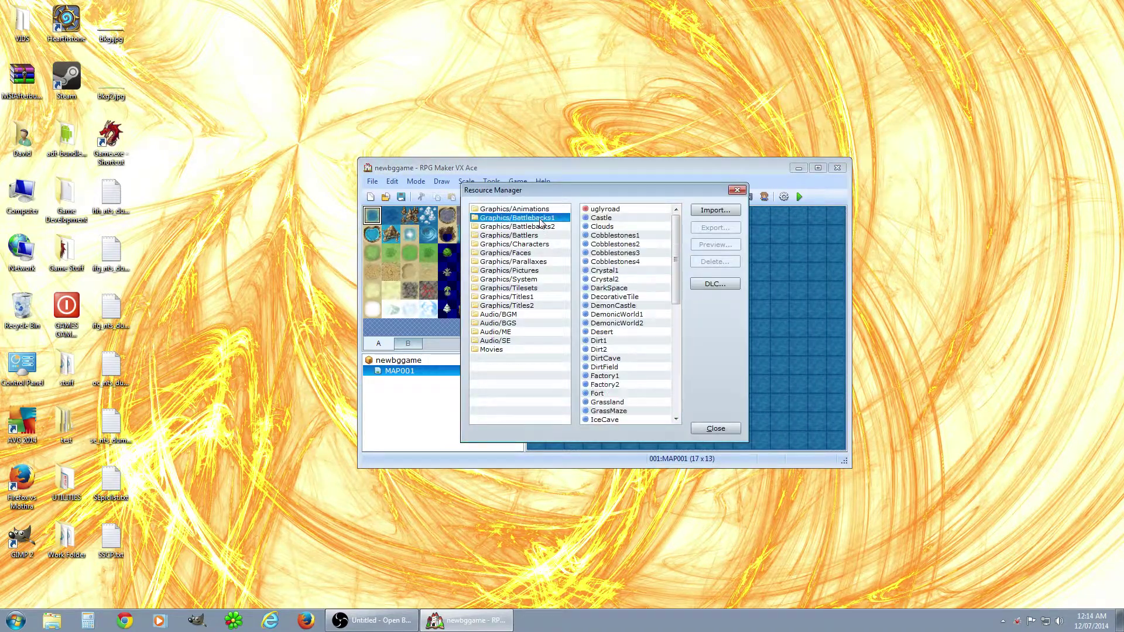
pyautogui.click(547, 228)
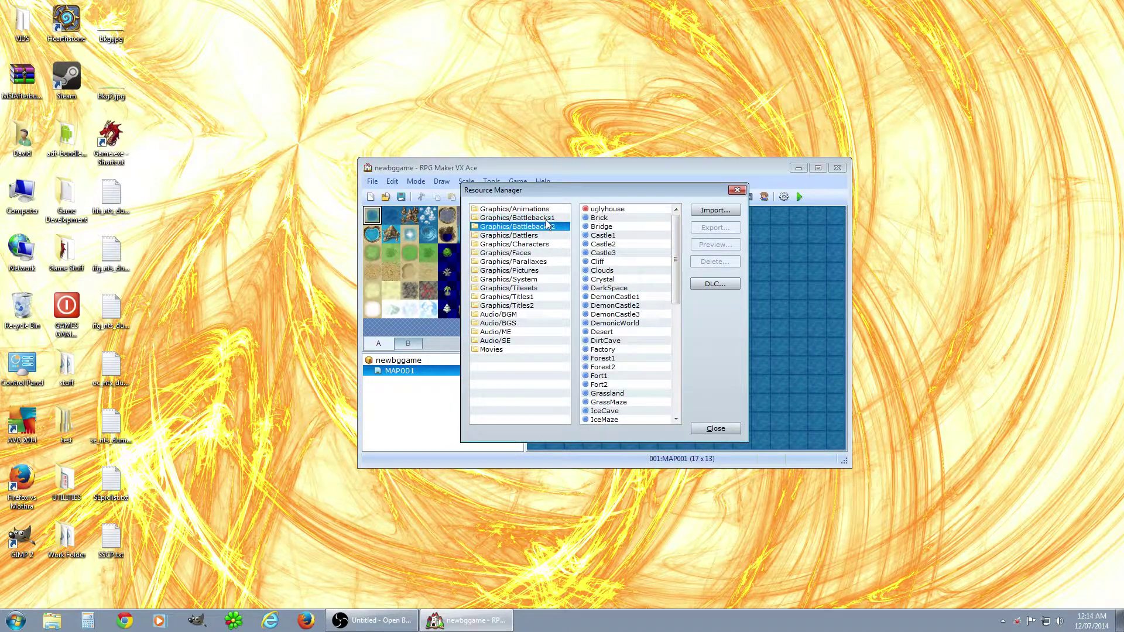
pyautogui.click(545, 219)
pyautogui.click(551, 227)
# Preview the DemonCastle2 and Crystal images from Graphics/Battlebacks2
pyautogui.click(600, 253)
pyautogui.click(615, 306)
pyautogui.click(725, 247)
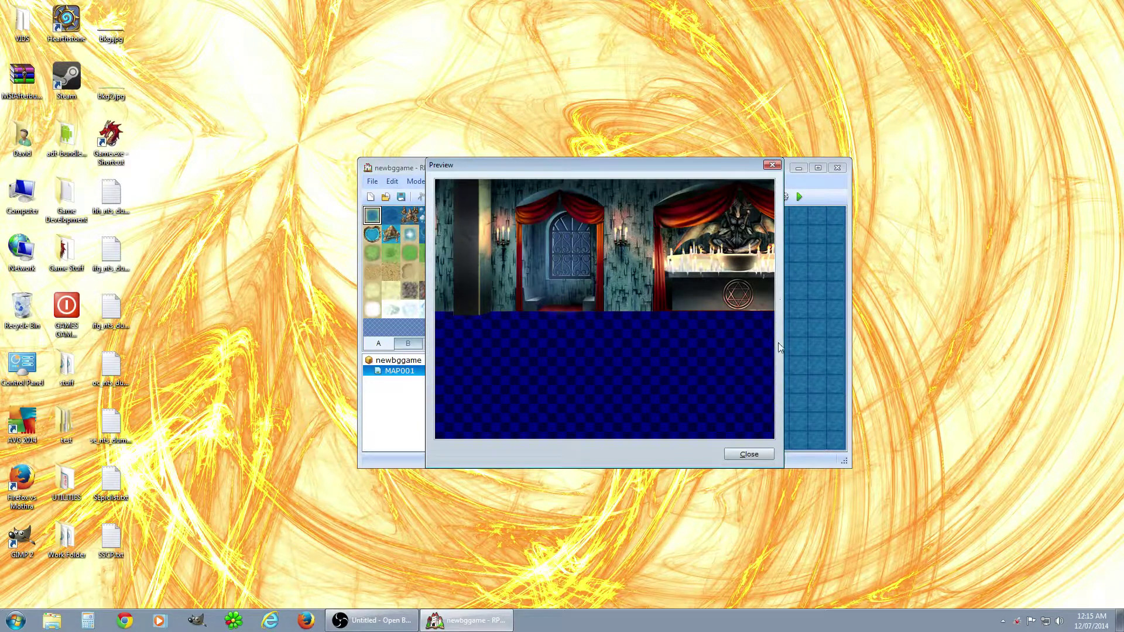
pyautogui.click(752, 455)
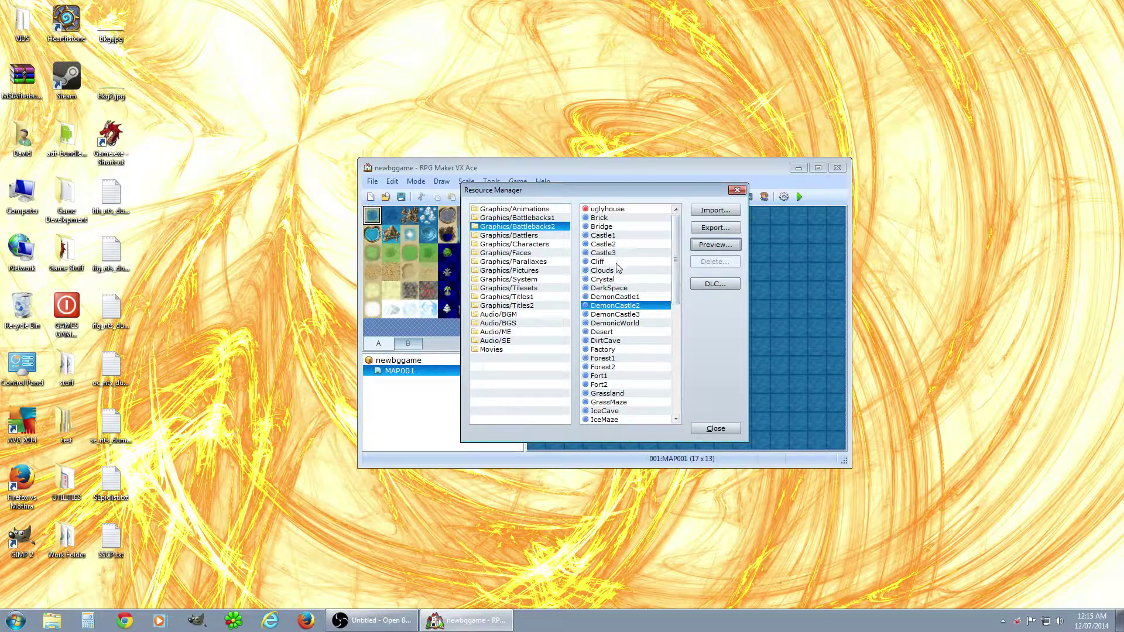
pyautogui.click(602, 279)
pyautogui.click(725, 246)
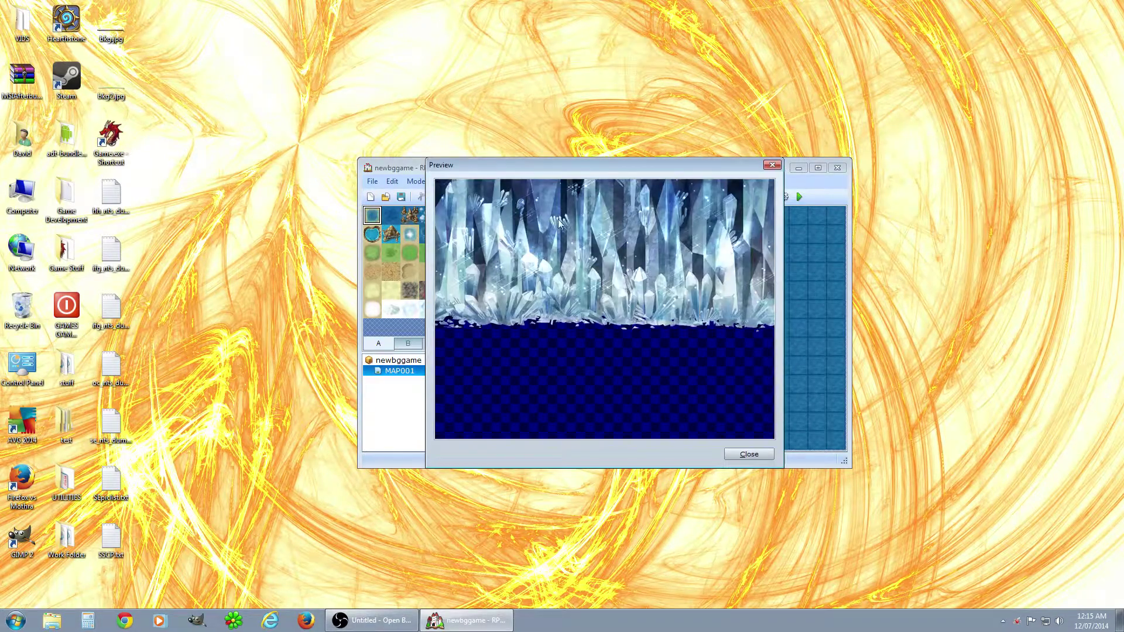
pyautogui.click(750, 455)
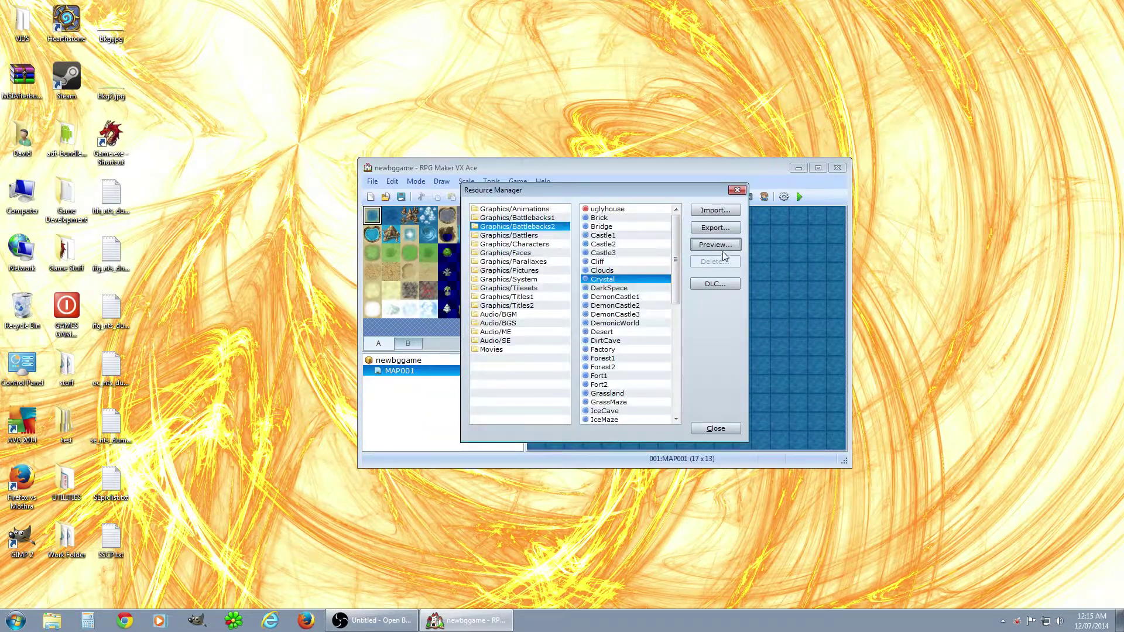
# Start exporting Crystal from Graphics/Battlebacks2 and Crystal1 from Graphics/Battlebacks1, cancel both exports, and close the Resource Manager
pyautogui.click(724, 231)
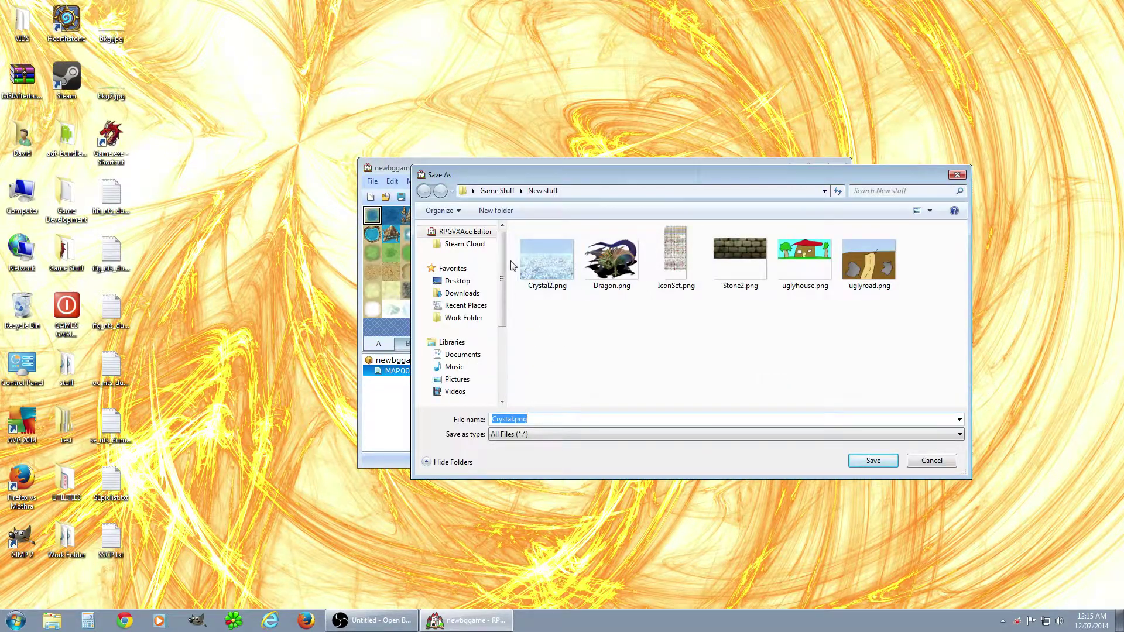
pyautogui.click(927, 462)
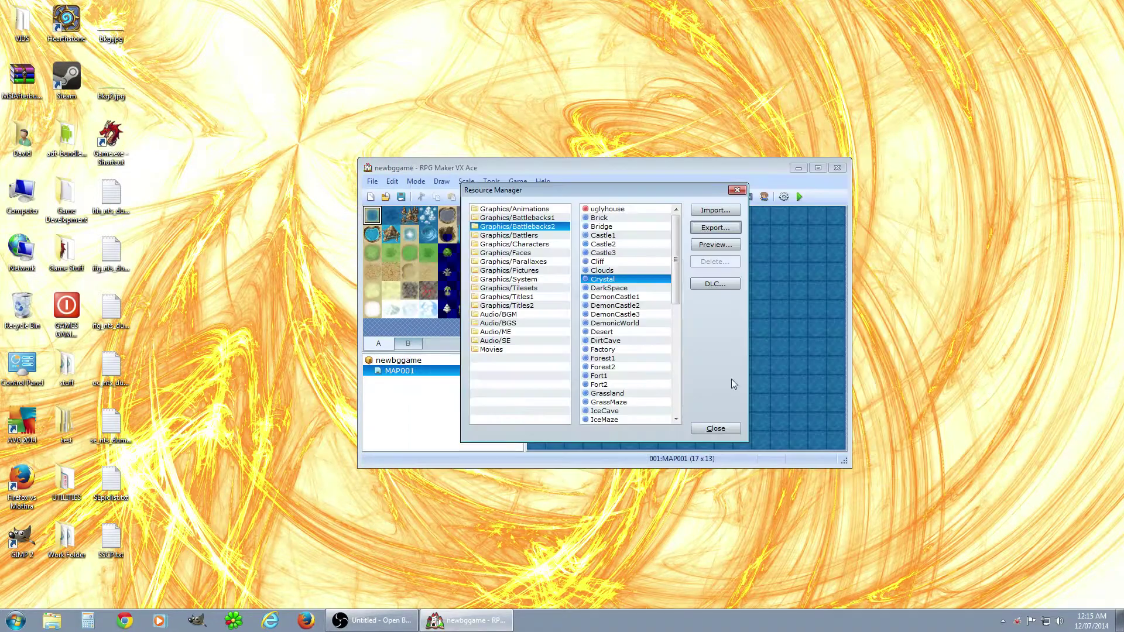
pyautogui.click(537, 219)
pyautogui.click(621, 315)
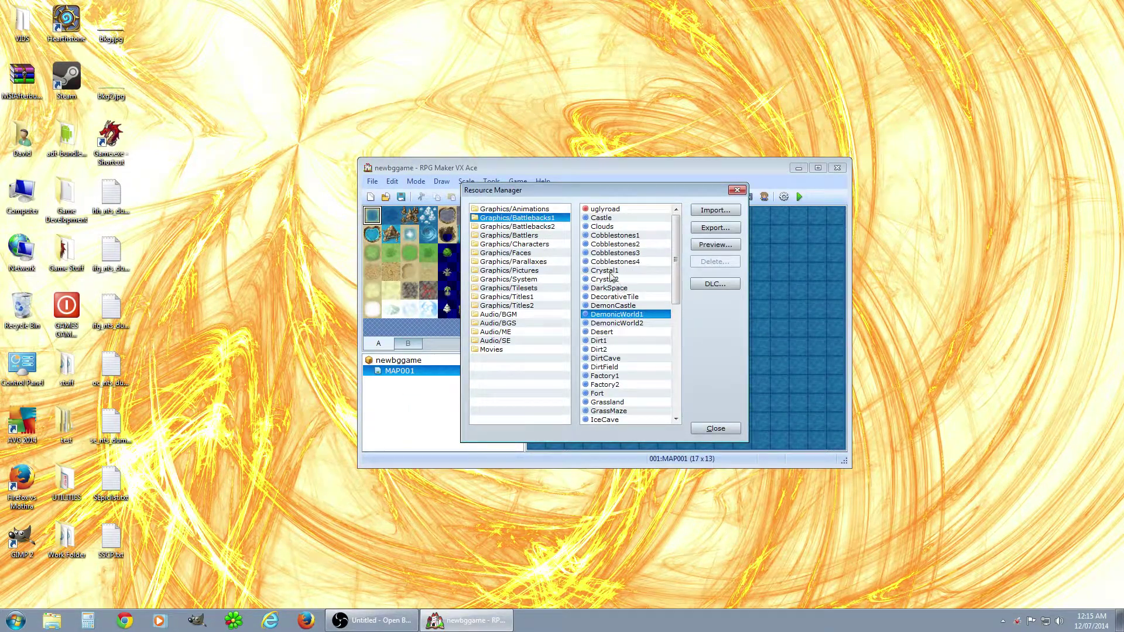
pyautogui.click(613, 271)
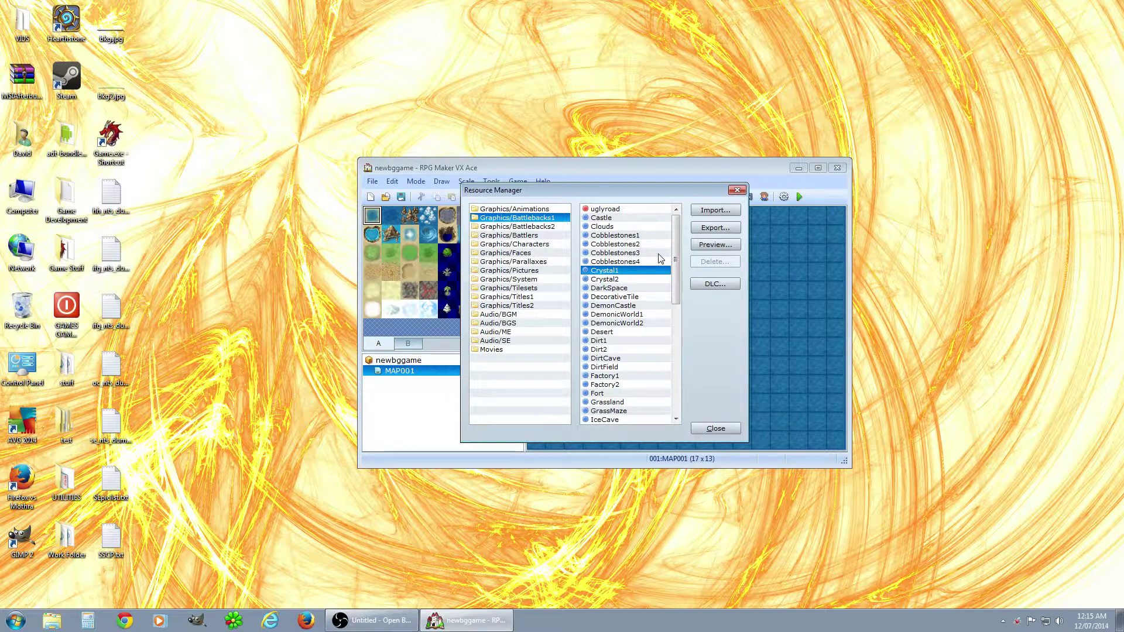
pyautogui.click(728, 228)
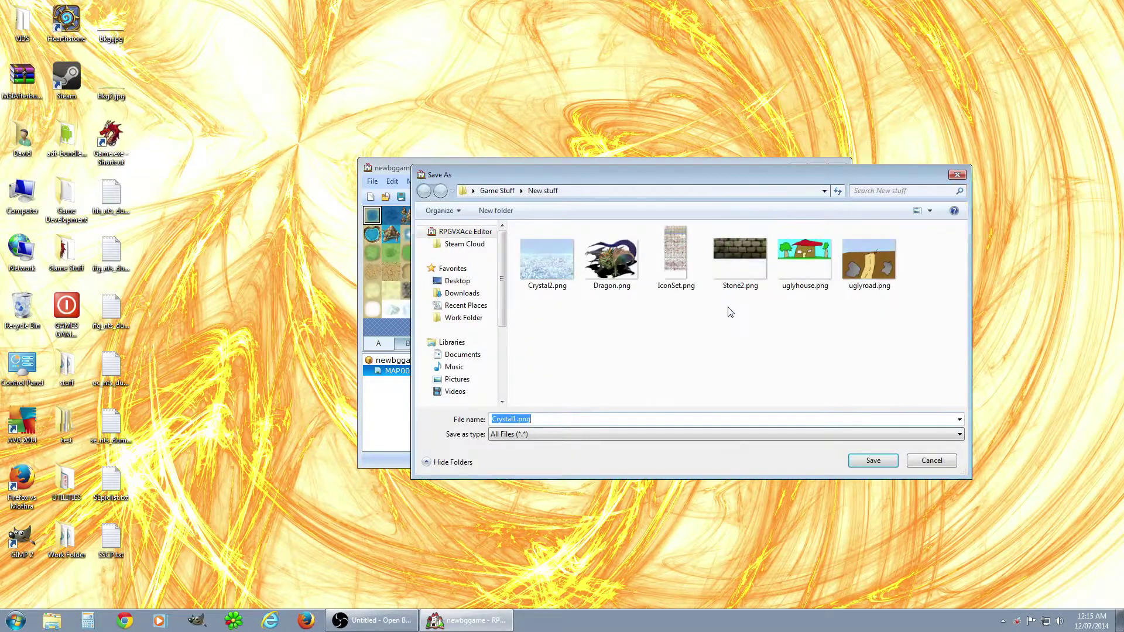
pyautogui.click(931, 461)
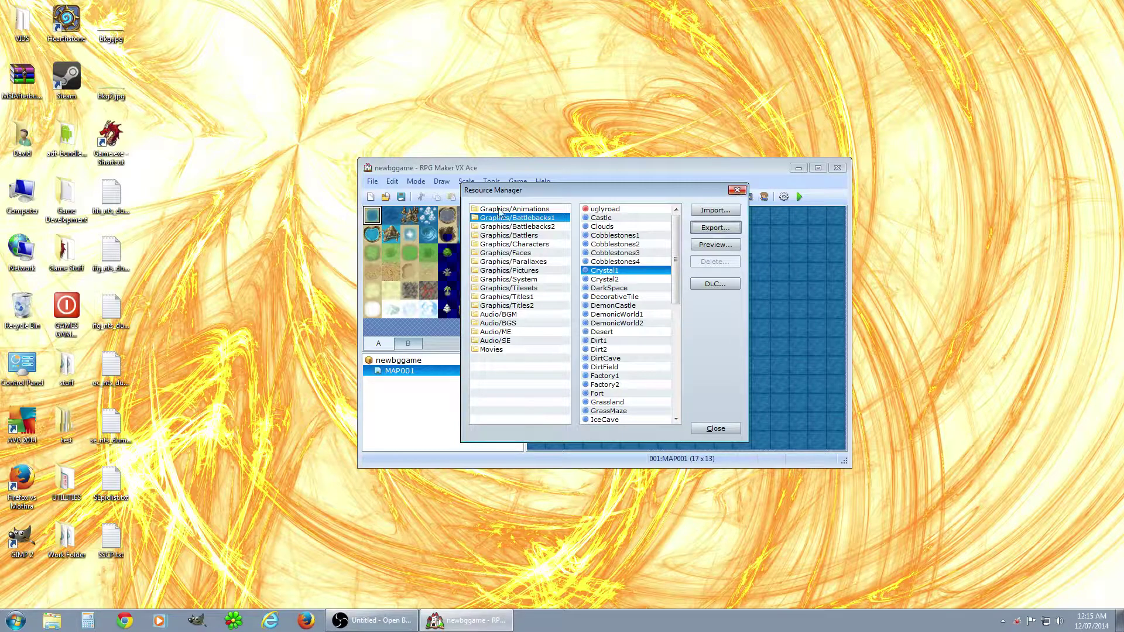
pyautogui.click(737, 190)
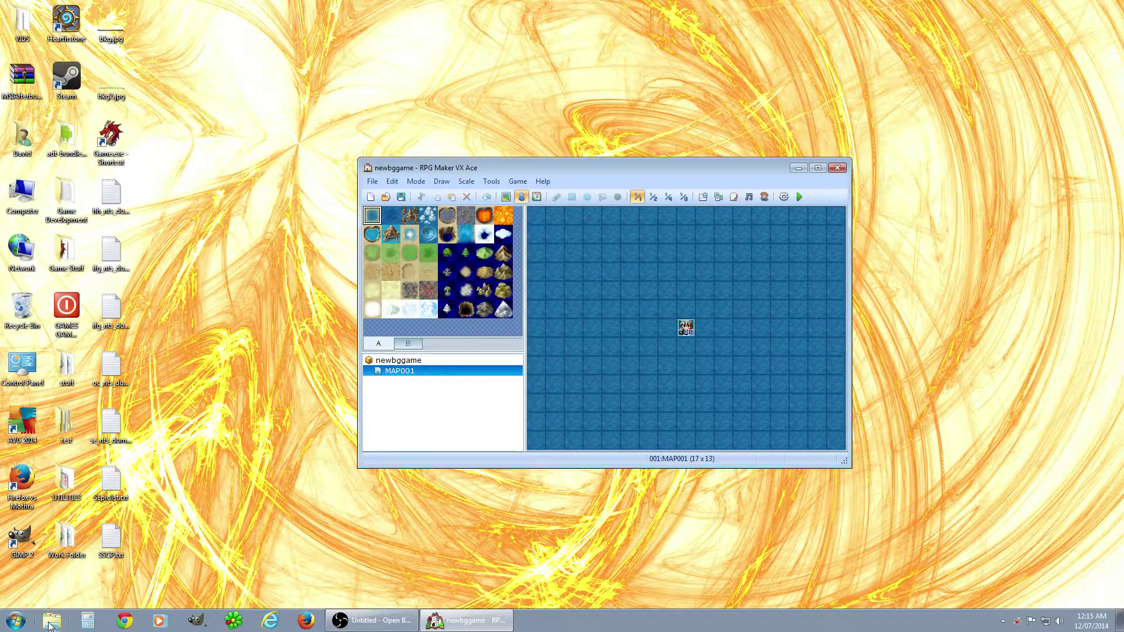
# Open the New stuff folder inside Game Stuff in Windows Explorer and select uglyhouse.png
pyautogui.doubleClick(66, 250)
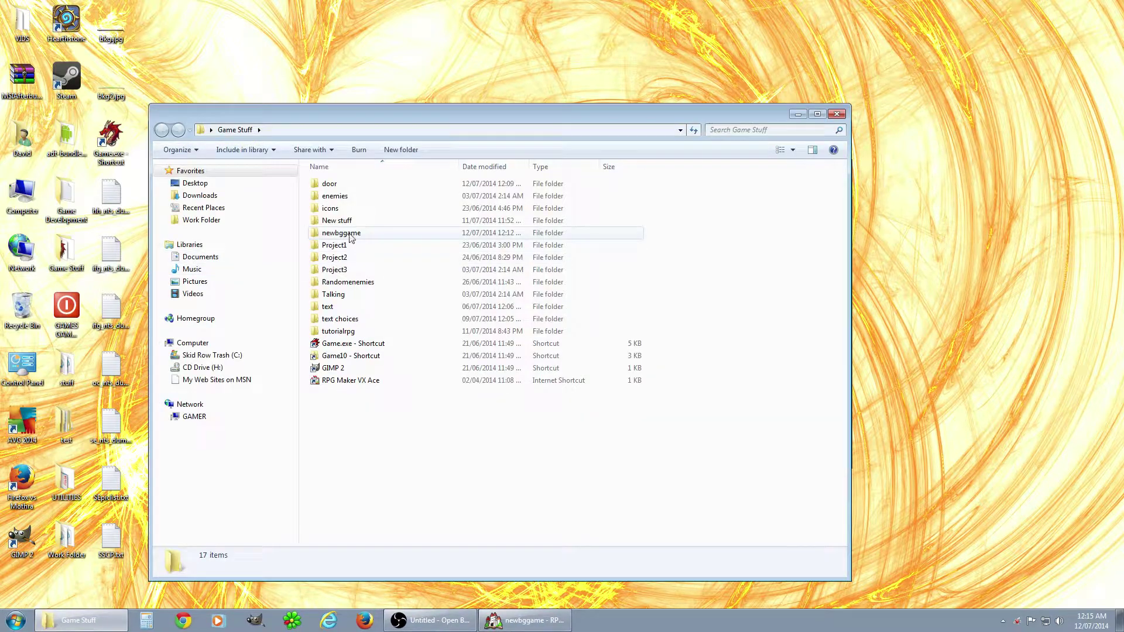
pyautogui.doubleClick(337, 221)
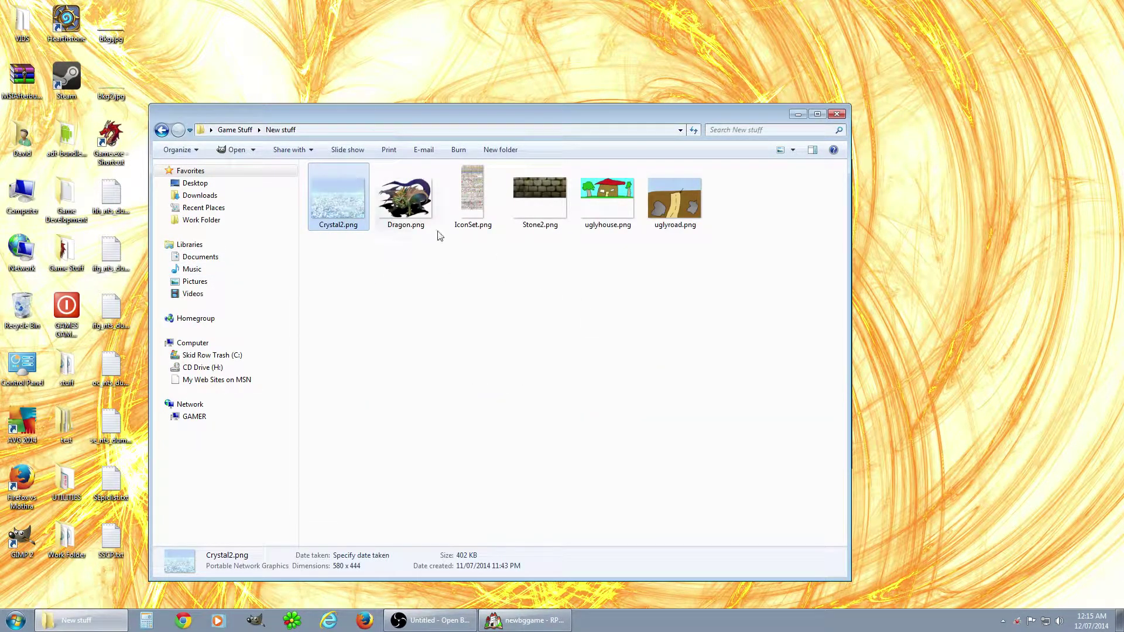
pyautogui.click(607, 322)
pyautogui.click(607, 206)
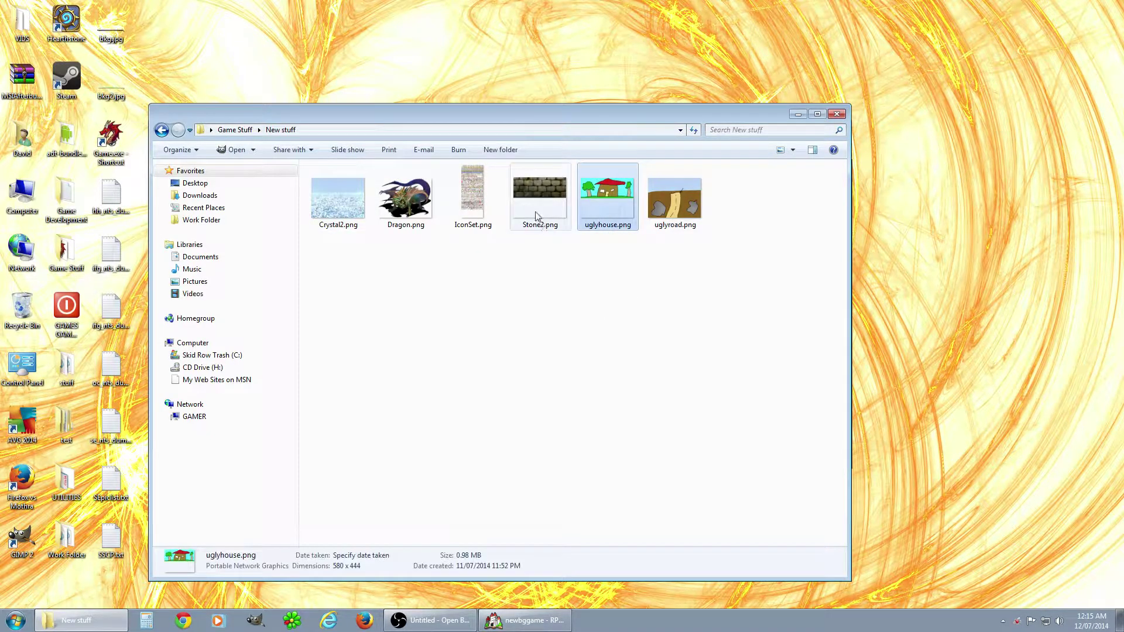
# Select Crystal2.png, open Stone2.png in GIMP to inspect its wall and transparent area, and close GIMP
pyautogui.press('Left')
pyautogui.press('Left')
pyautogui.press('Left')
pyautogui.press('Left')
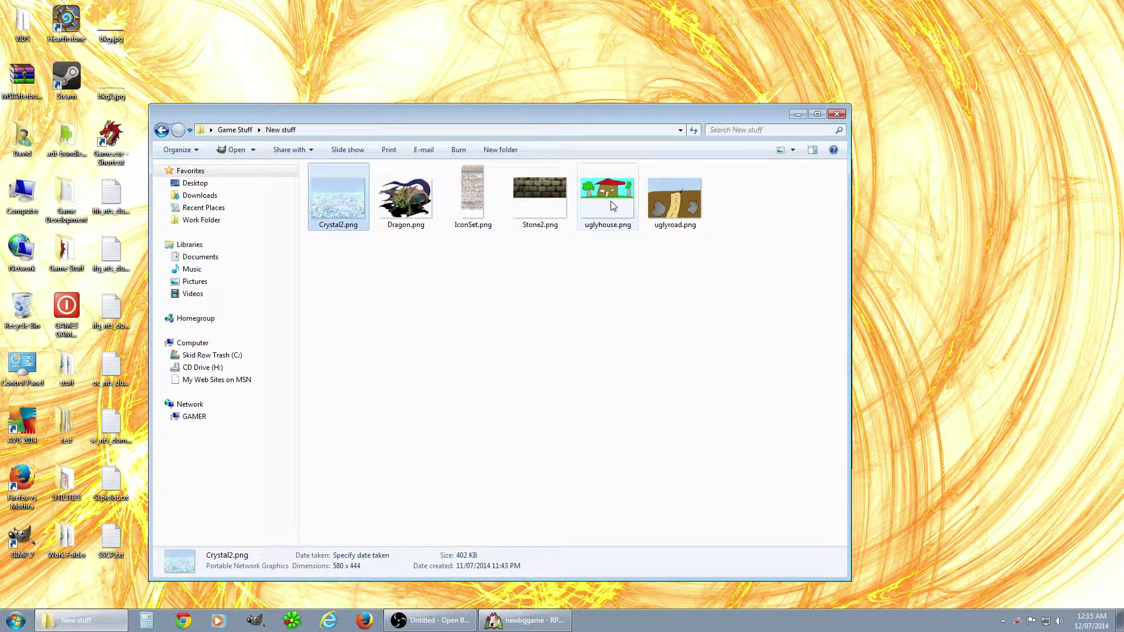
pyautogui.doubleClick(536, 195)
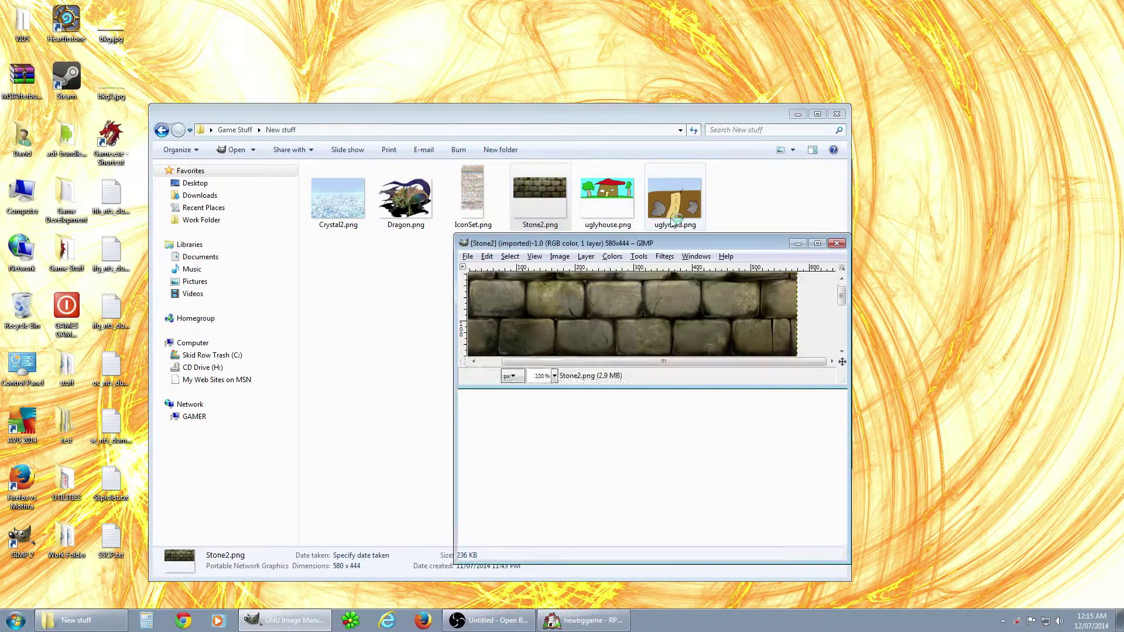
pyautogui.moveTo(683, 242); pyautogui.dragTo(548, 153)
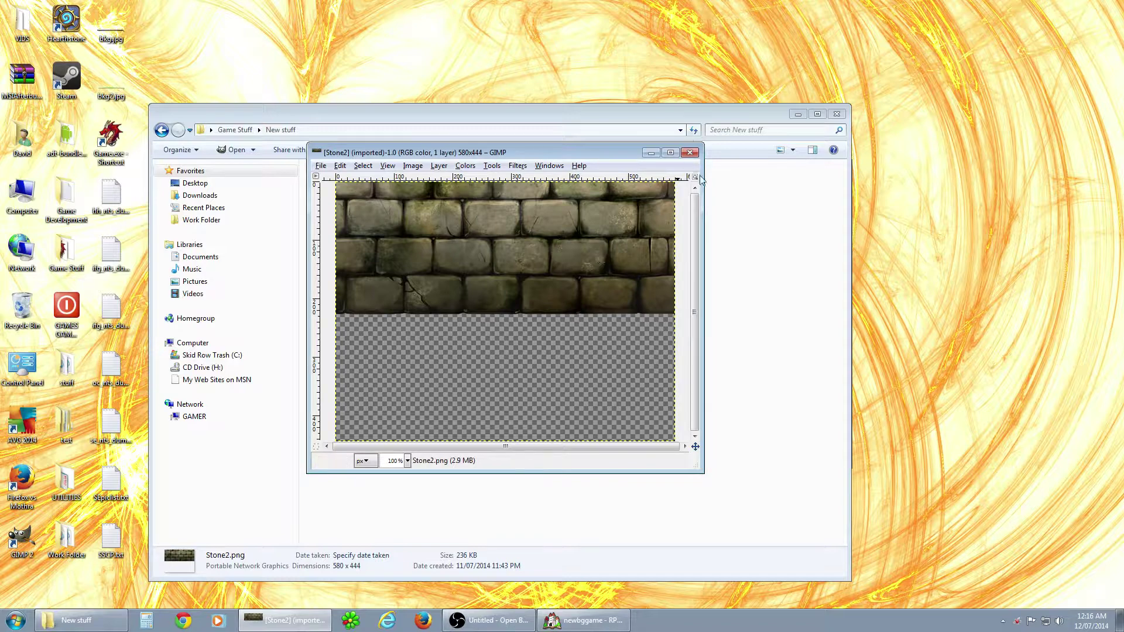
pyautogui.click(690, 153)
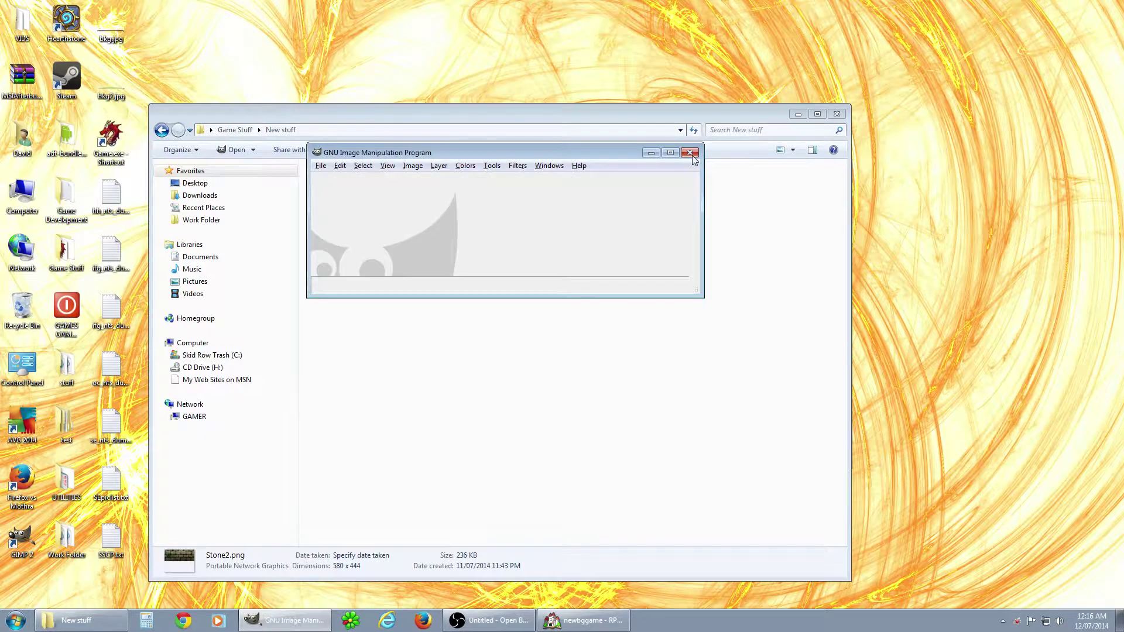
pyautogui.click(690, 153)
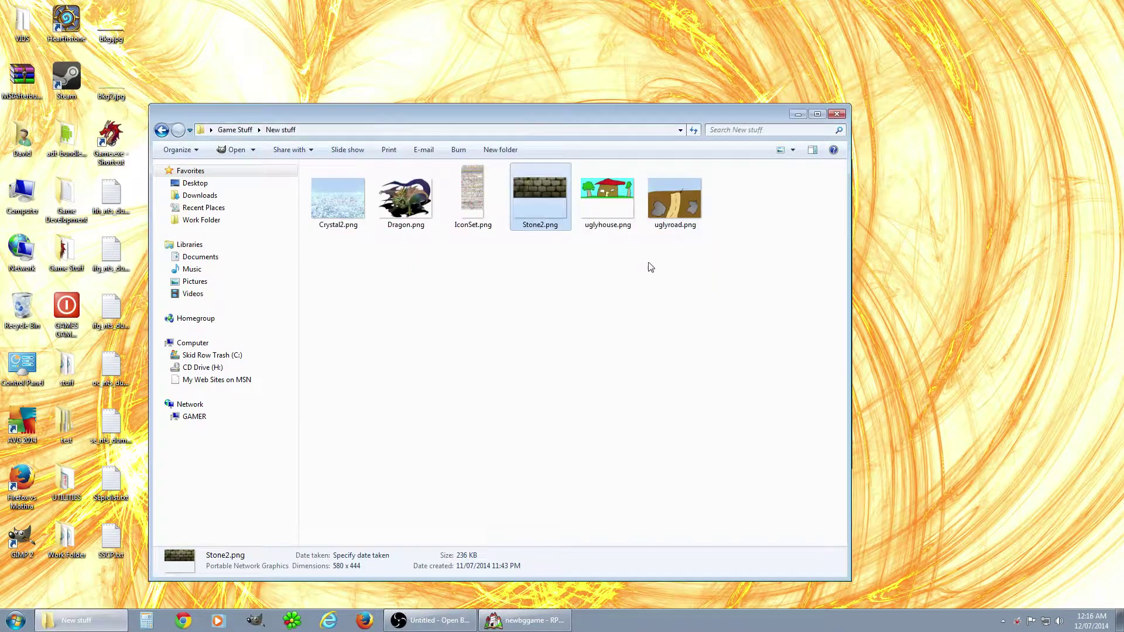
# Open uglyroad.png in GIMP to inspect the hand-drawn floor image, and close GIMP again
pyautogui.click(679, 209)
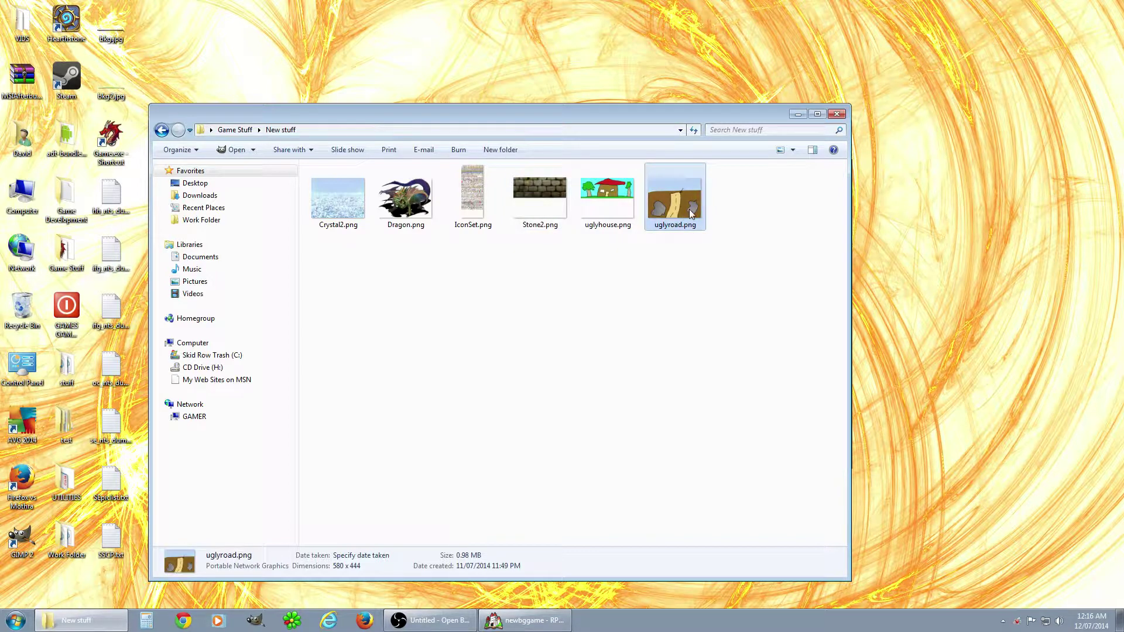
pyautogui.doubleClick(689, 219)
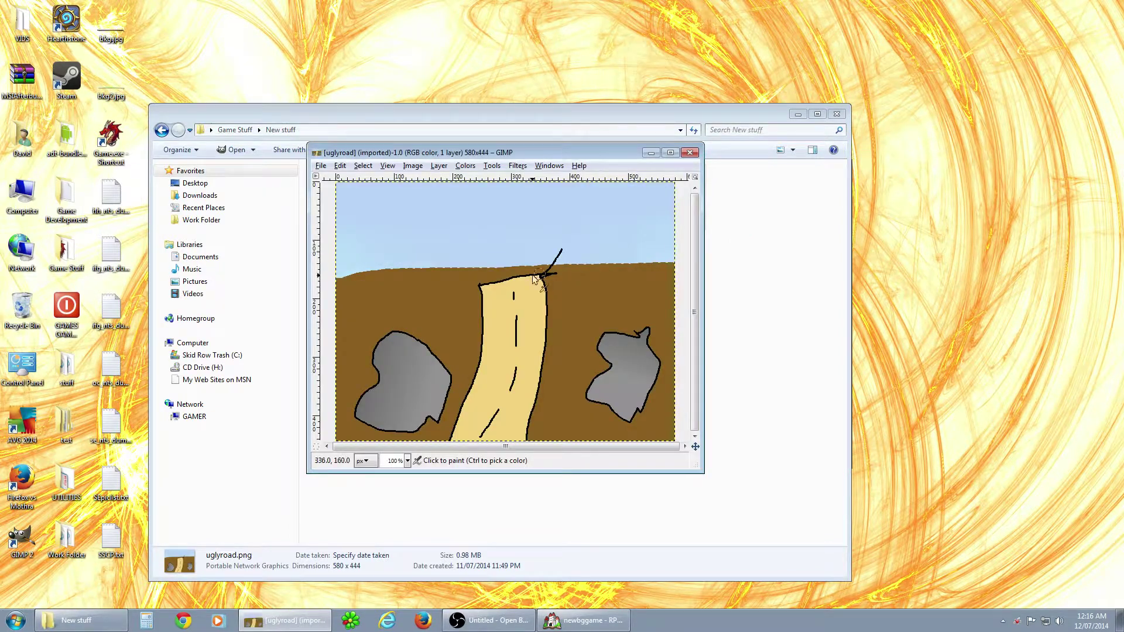
pyautogui.click(691, 154)
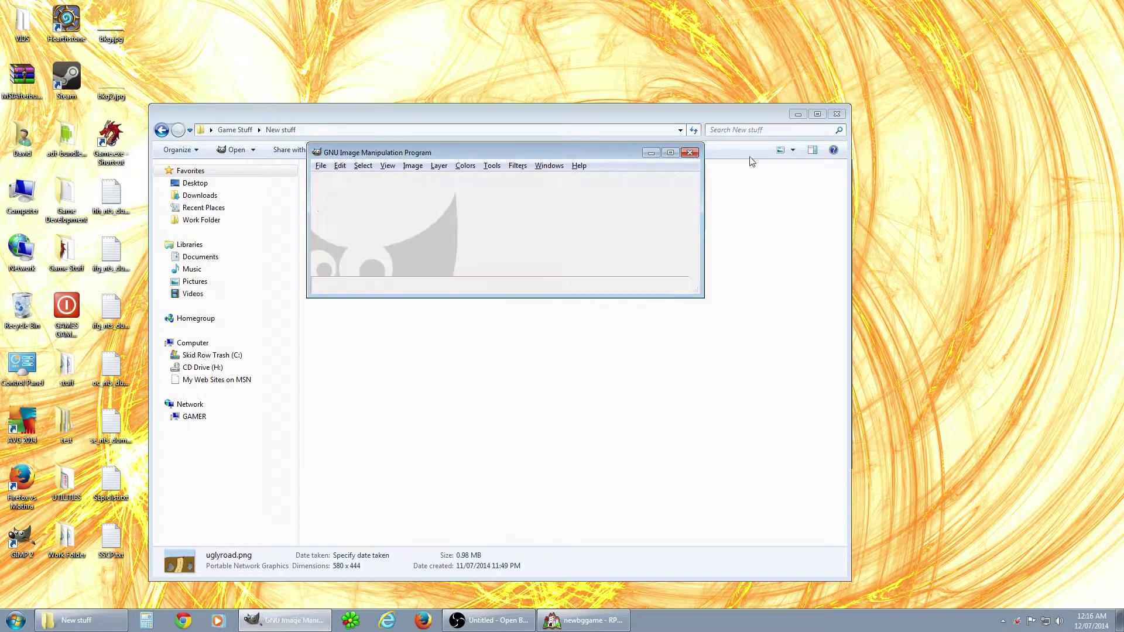
pyautogui.click(691, 153)
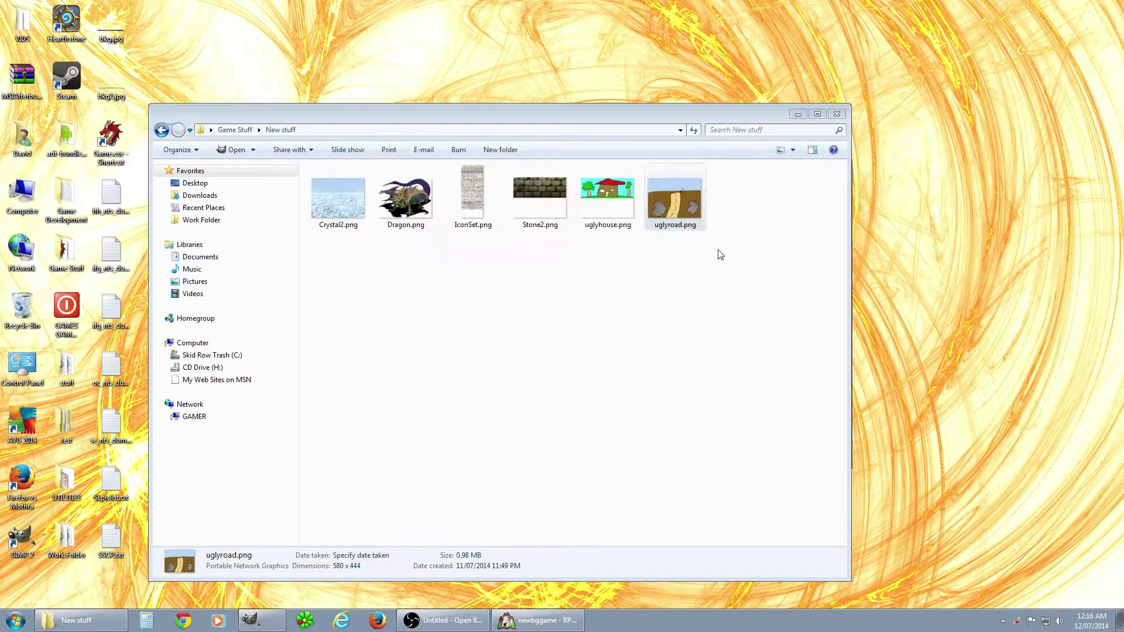
# Check the file details of Crystal2.png, uglyhouse.png and uglyroad.png in the New stuff folder
pyautogui.click(338, 232)
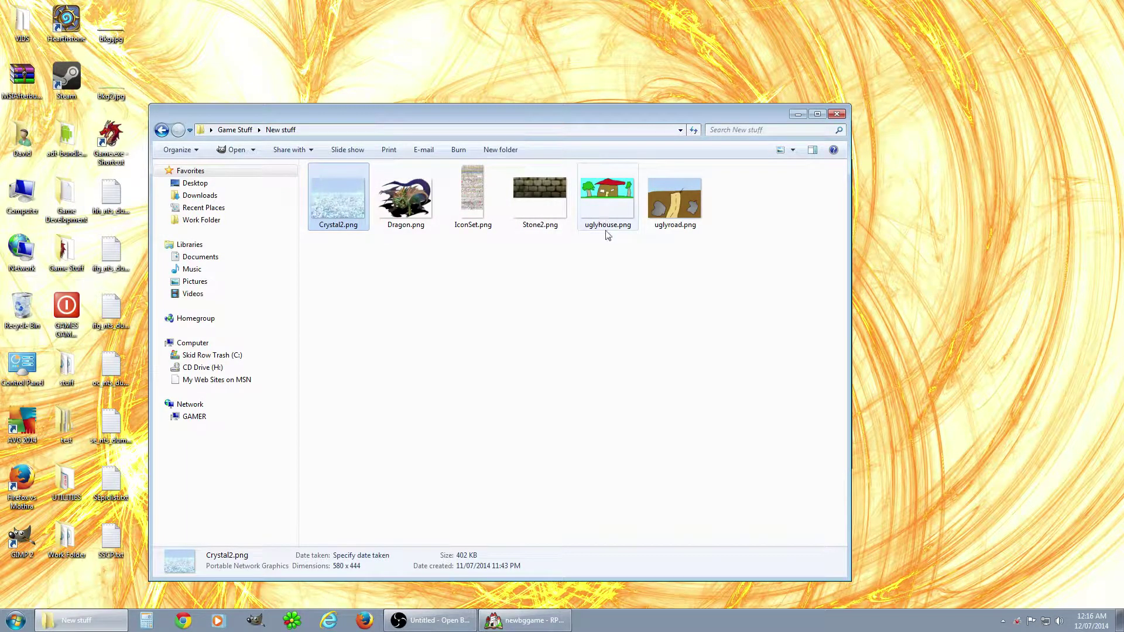
pyautogui.click(630, 316)
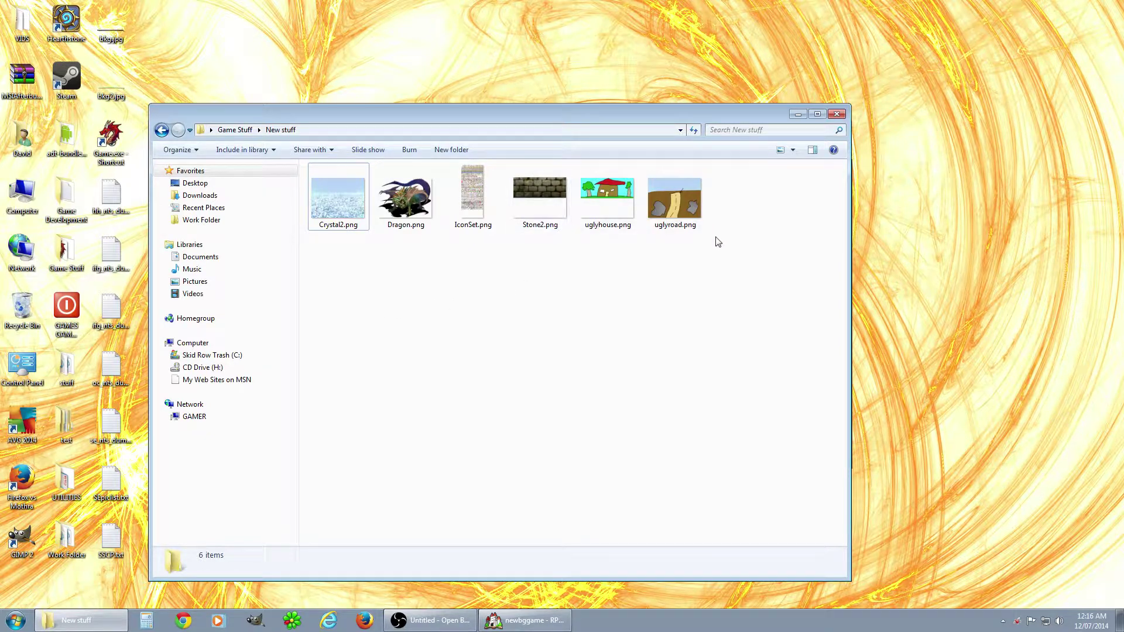
pyautogui.click(608, 194)
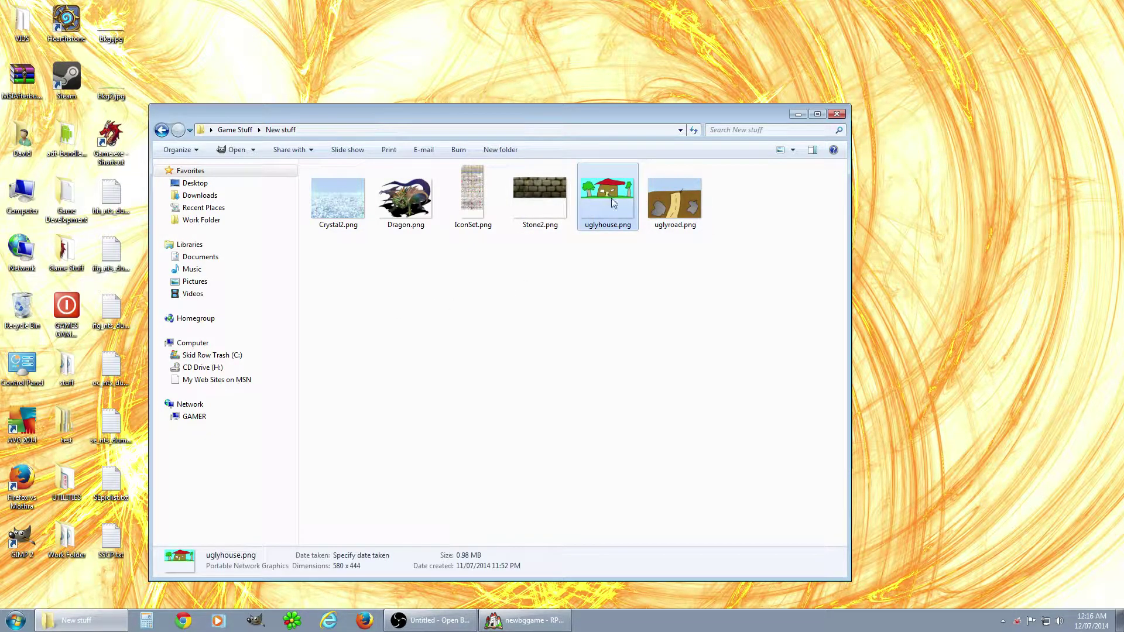
pyautogui.click(682, 205)
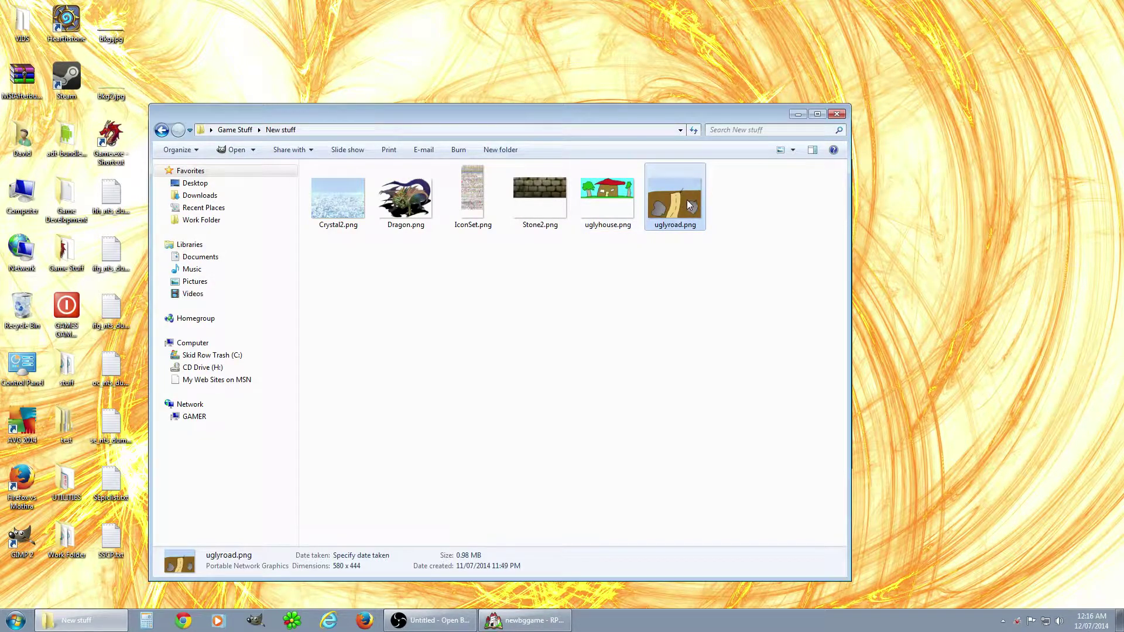
# Copy uglyroad.png from the New stuff folder to the clipboard
pyautogui.rightClick(687, 201)
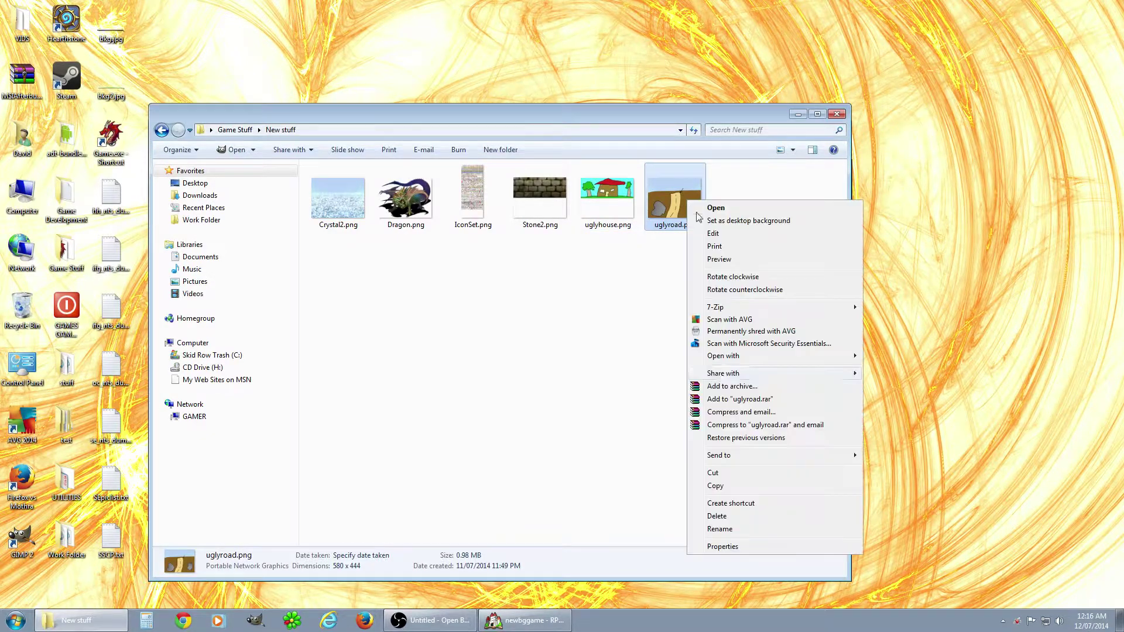
pyautogui.click(714, 474)
pyautogui.rightClick(667, 205)
pyautogui.click(719, 482)
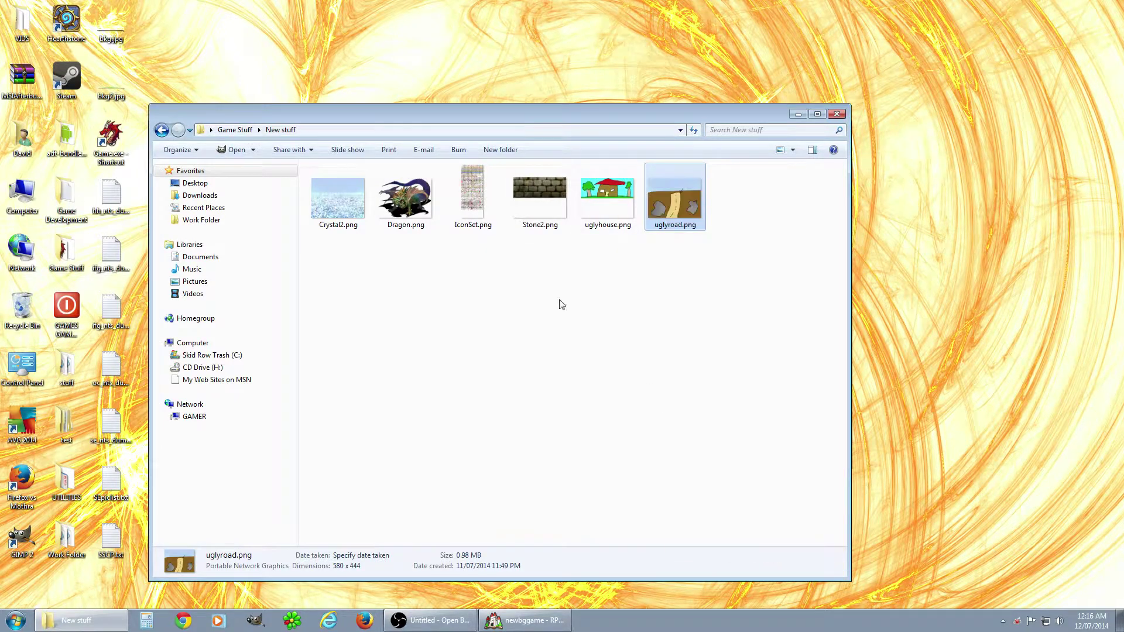
# Go back to Game Stuff and open the newbggame project's Graphics/Battlebacks1 folder
pyautogui.click(162, 130)
pyautogui.doubleClick(349, 234)
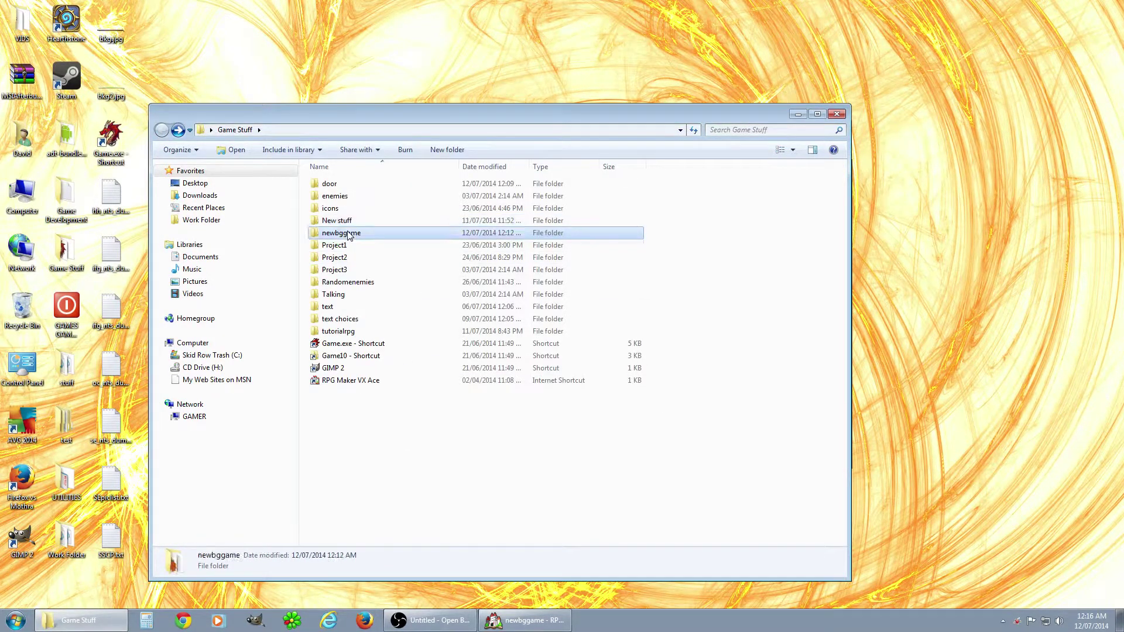
pyautogui.doubleClick(345, 209)
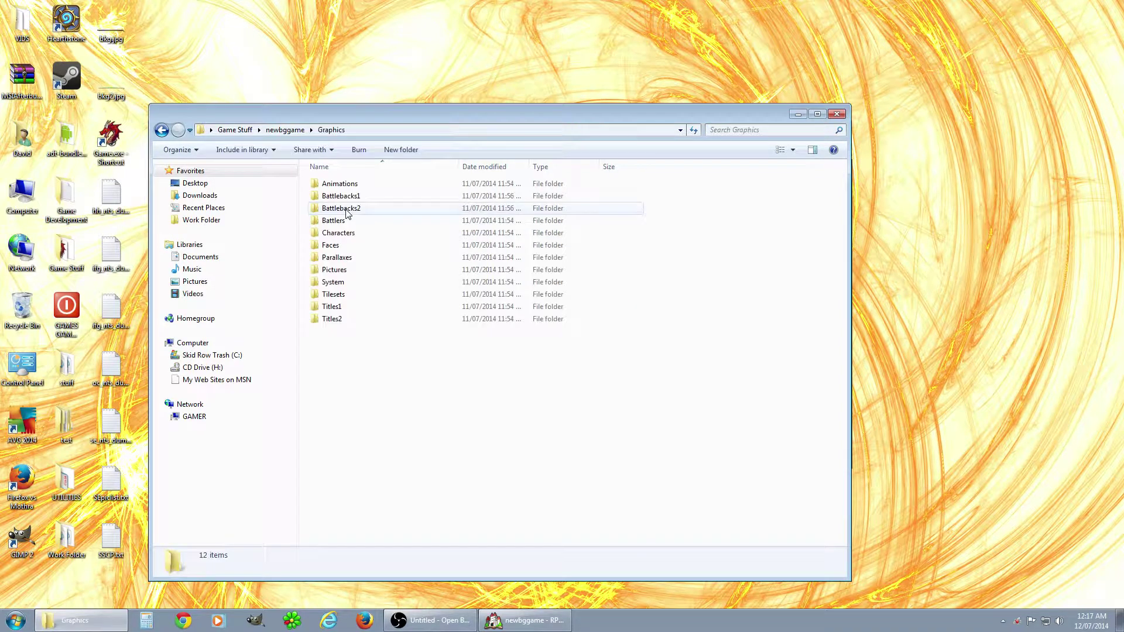
pyautogui.doubleClick(349, 197)
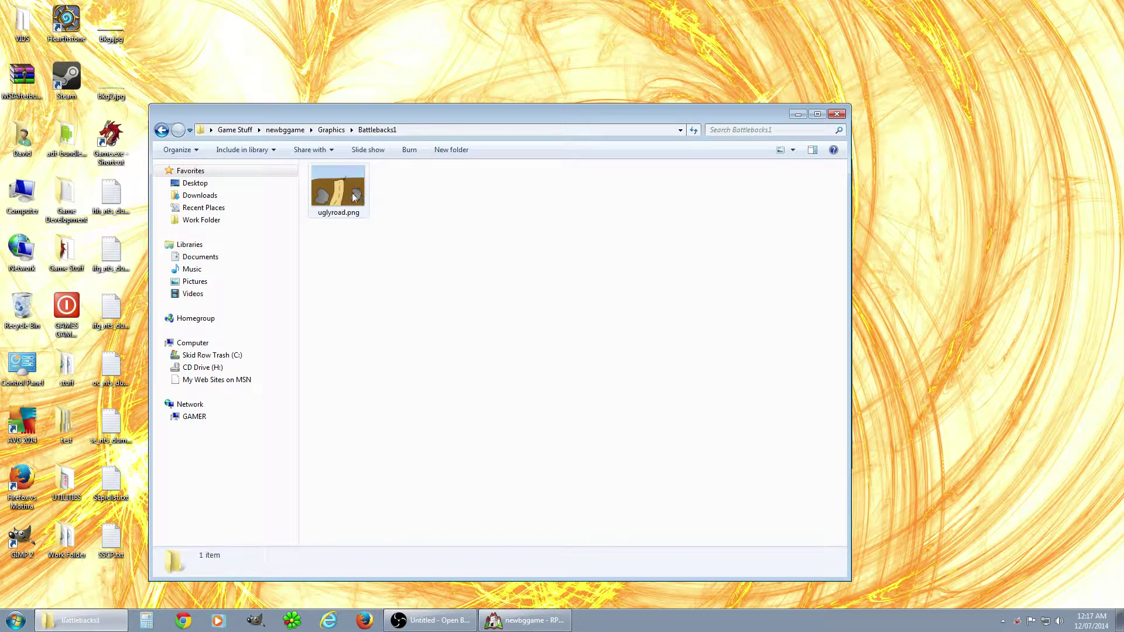
# Look inside the project's Graphics/Battlebacks2 folder and return to the Game Stuff folder
pyautogui.click(162, 131)
pyautogui.click(162, 131)
pyautogui.click(178, 130)
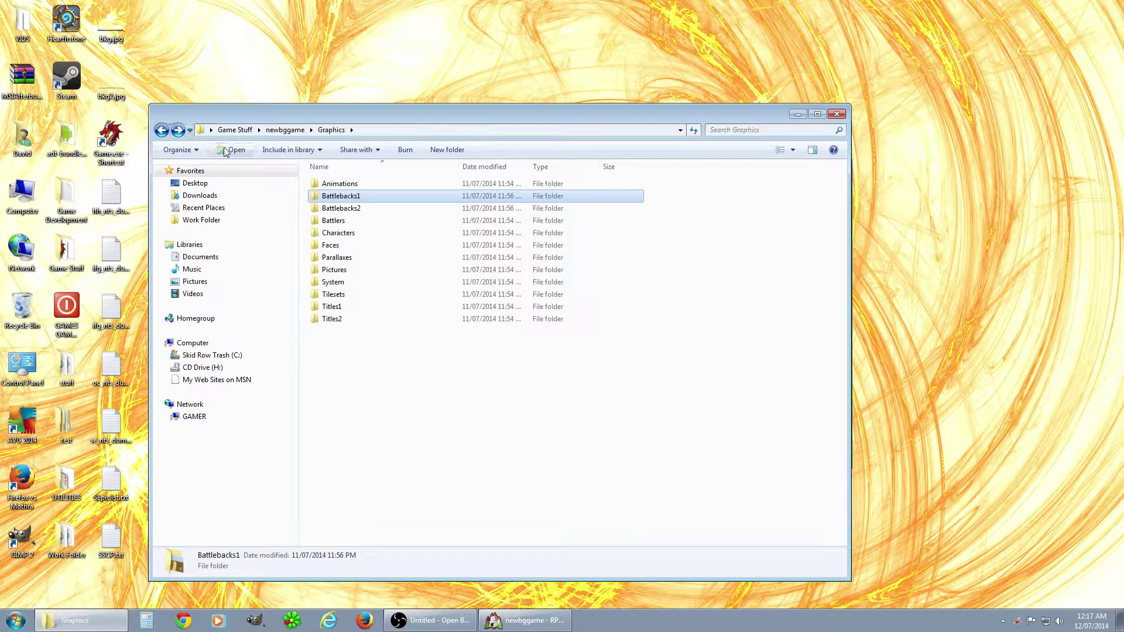
pyautogui.doubleClick(346, 209)
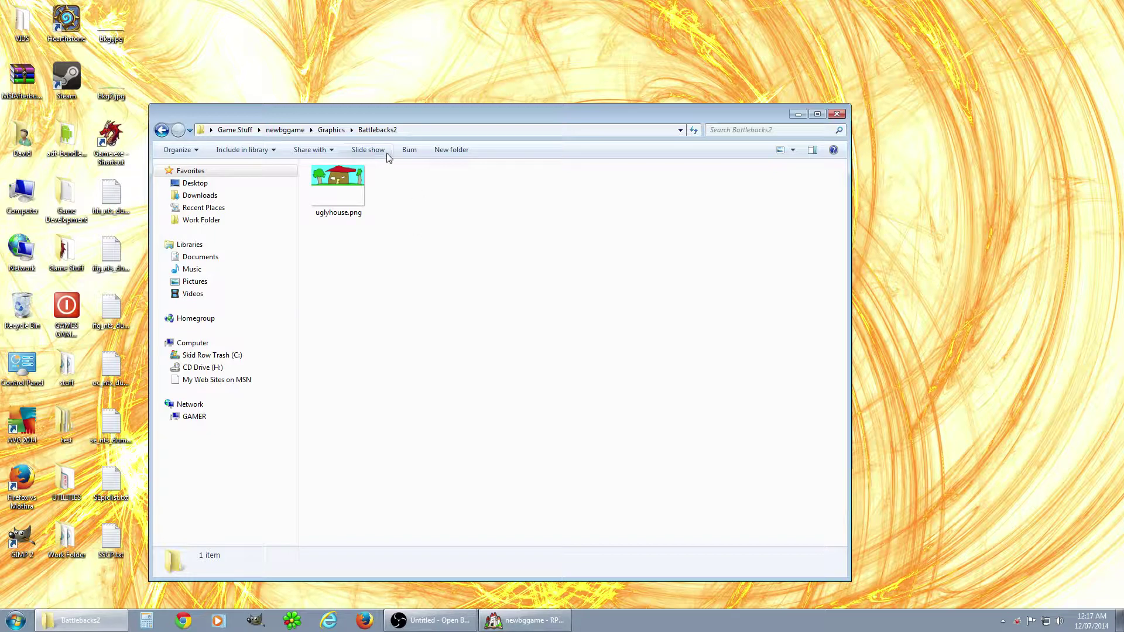
pyautogui.click(162, 131)
pyautogui.click(162, 131)
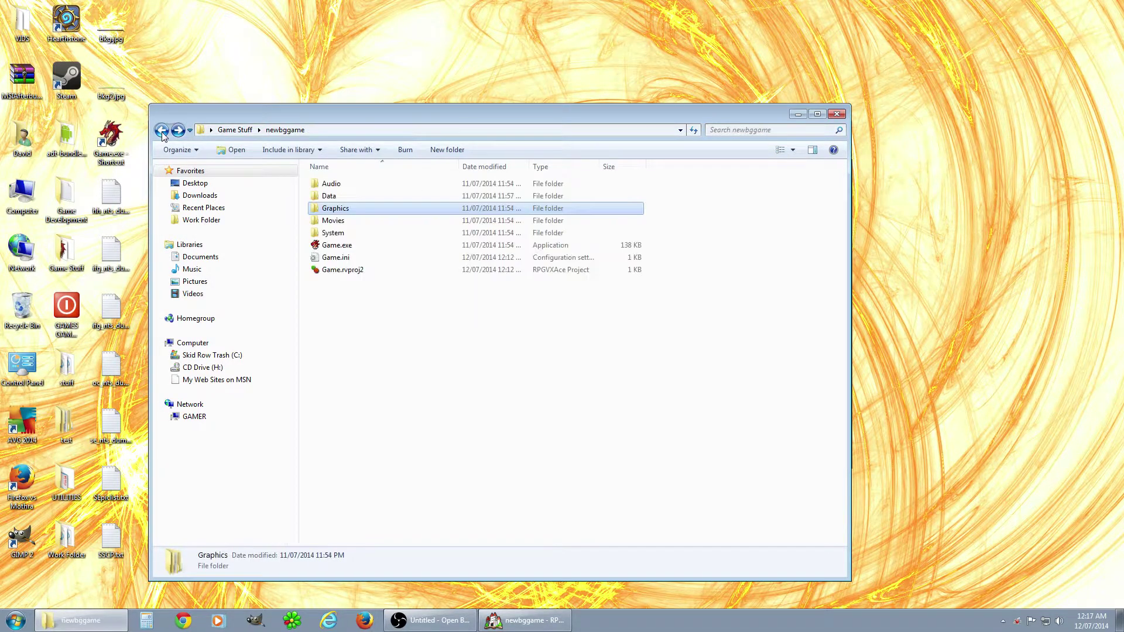
pyautogui.click(167, 129)
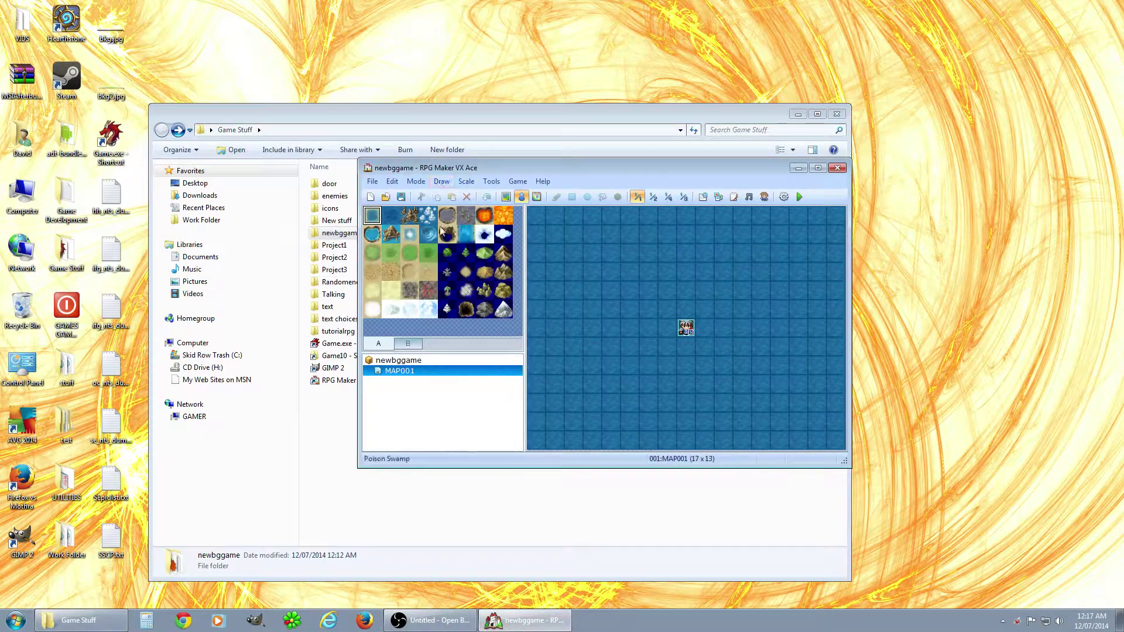
# In RPG Maker VX Ace, set MAP001's specified battleback to uglyroad and uglyhouse in the map properties
pyautogui.rightClick(407, 371)
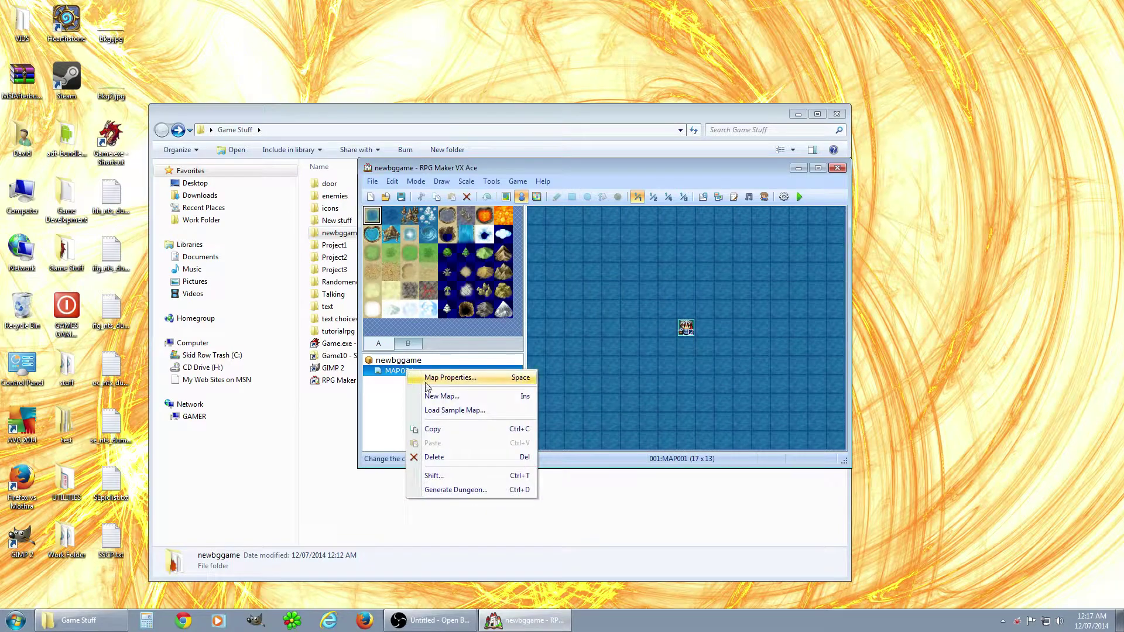
pyautogui.click(449, 379)
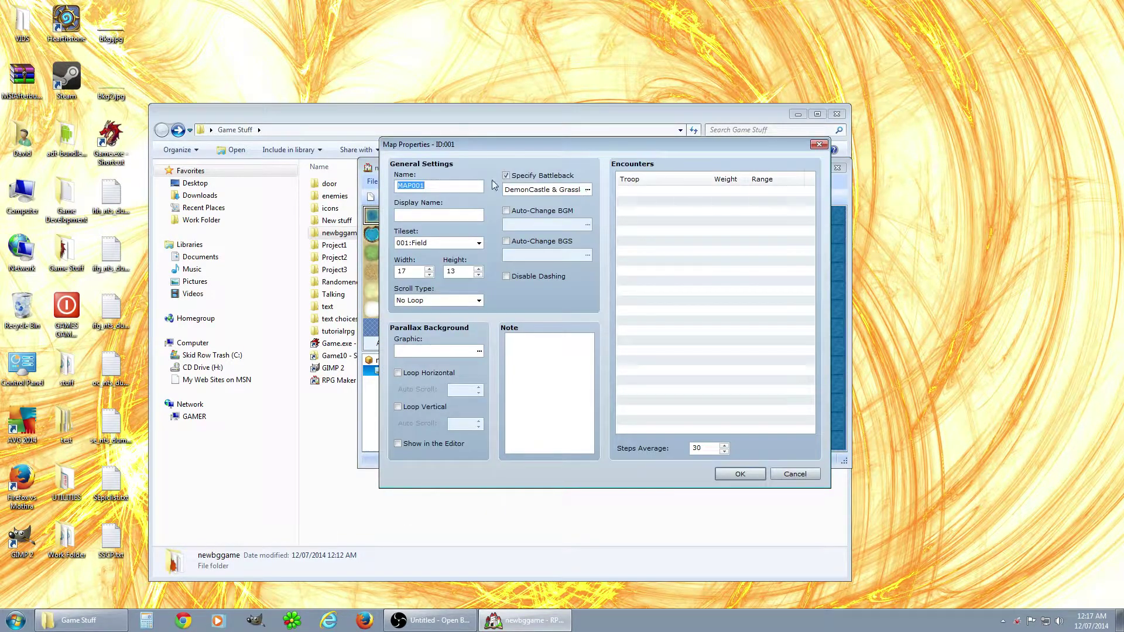
pyautogui.click(587, 189)
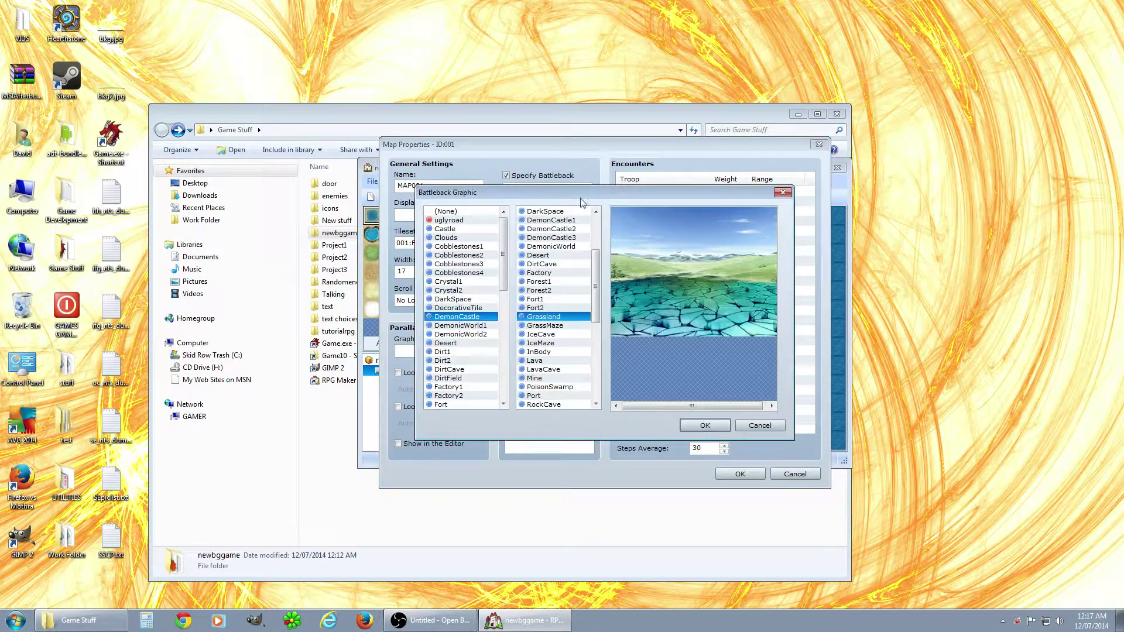
pyautogui.click(460, 221)
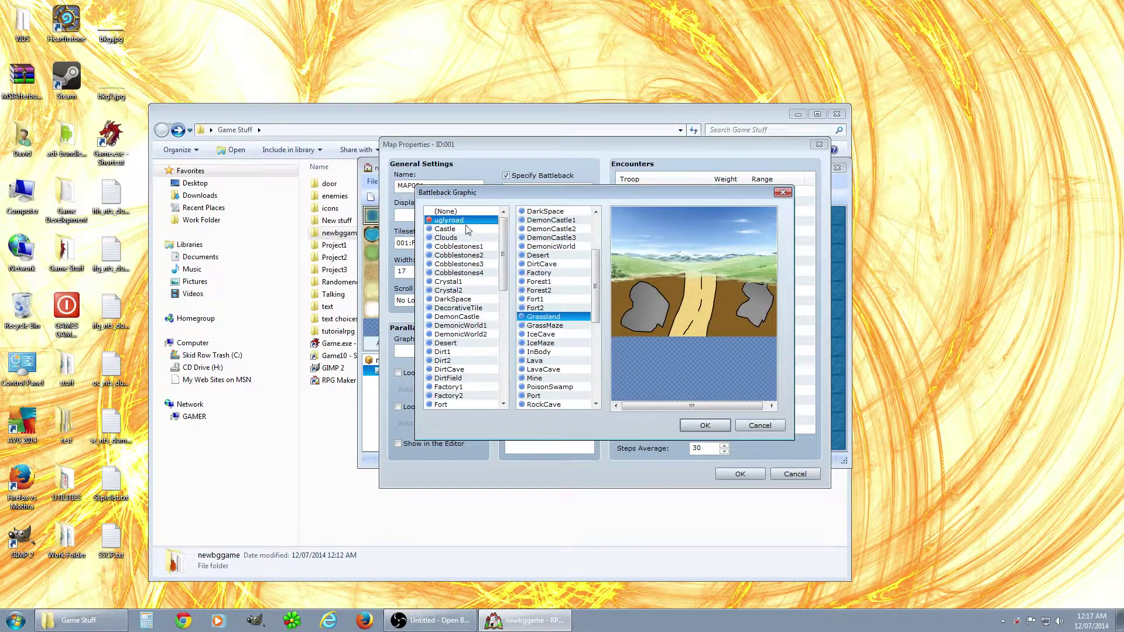
pyautogui.scroll(4, 595, 289)
pyautogui.click(544, 220)
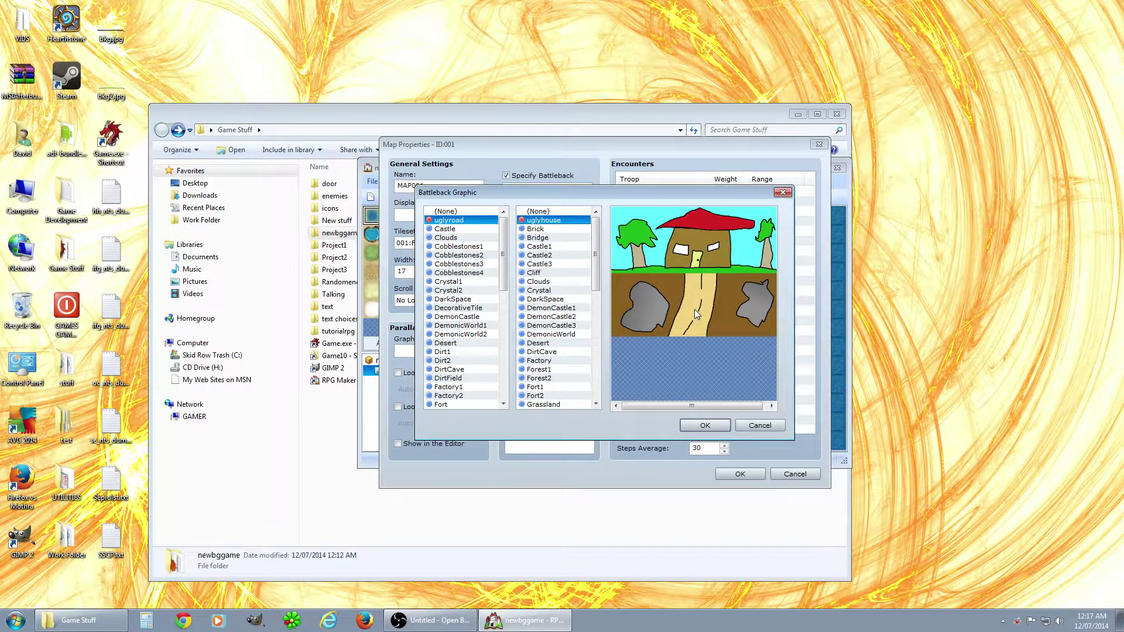
pyautogui.click(706, 425)
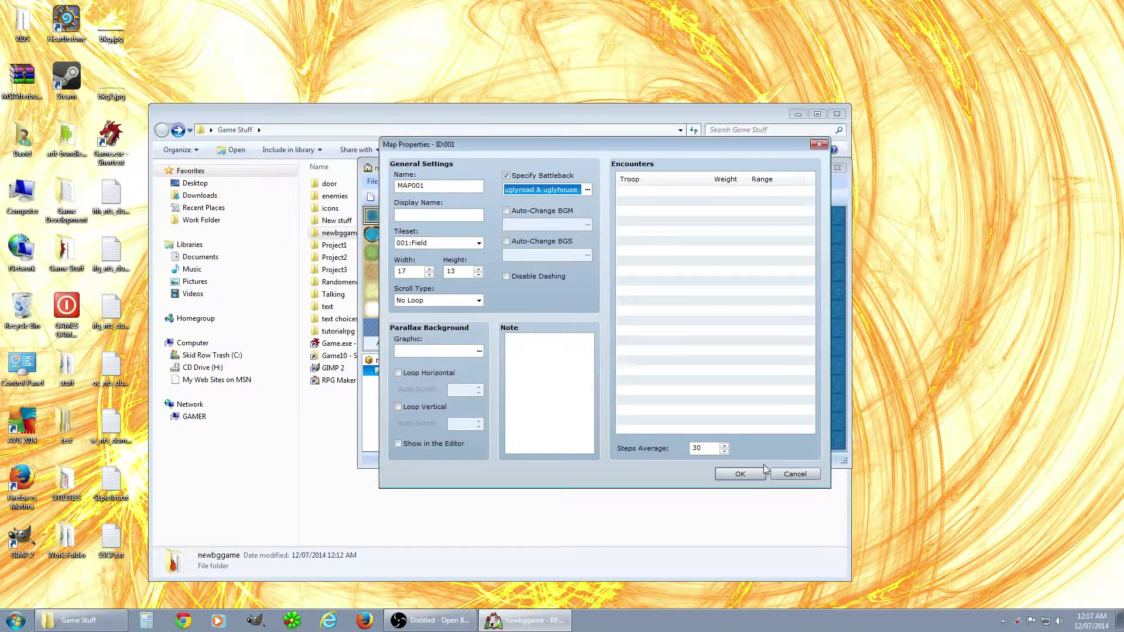
pyautogui.click(754, 472)
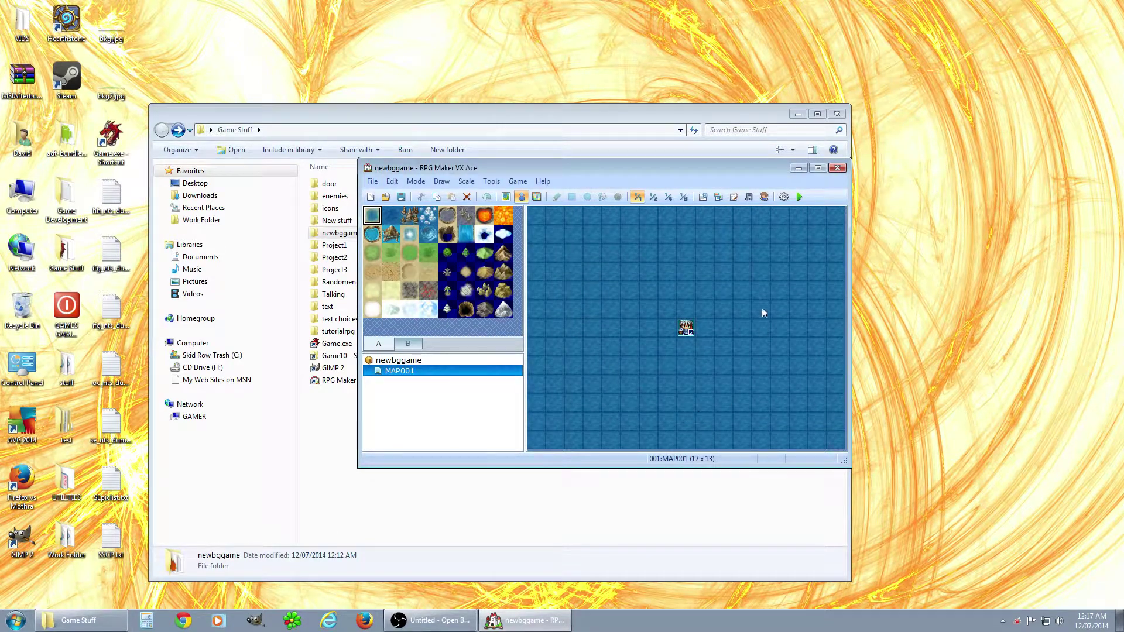
# Fill a rectangle of Grassland tiles, about 13 by 9 tiles, around the player's start position on MAP001
pyautogui.click(410, 253)
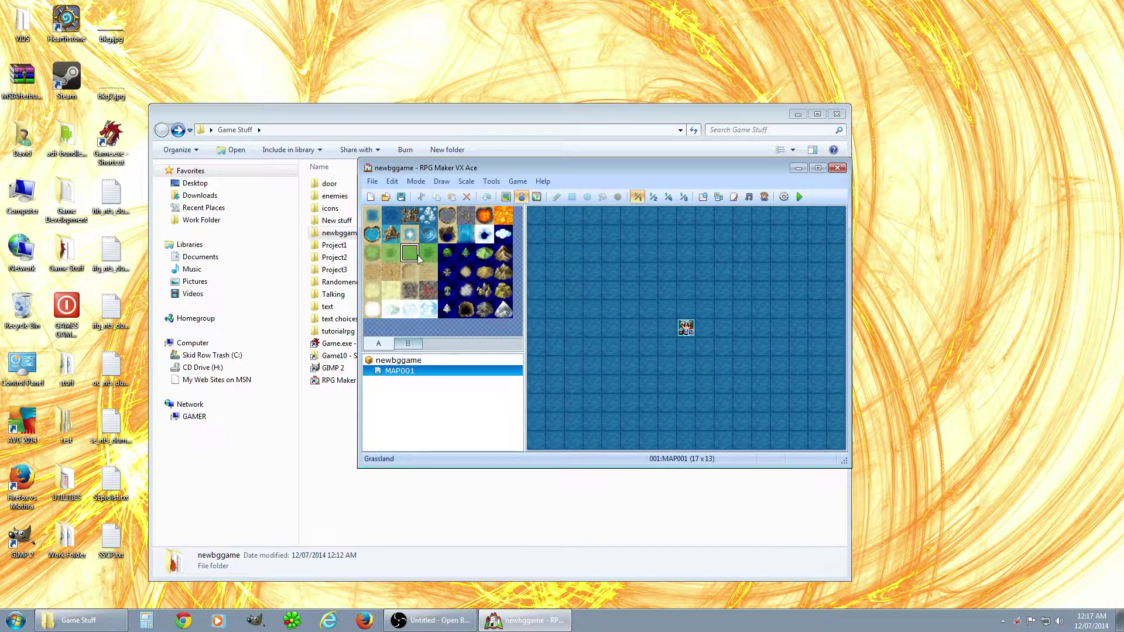
pyautogui.press('F5')
pyautogui.click(573, 197)
pyautogui.moveTo(588, 248); pyautogui.dragTo(818, 410)
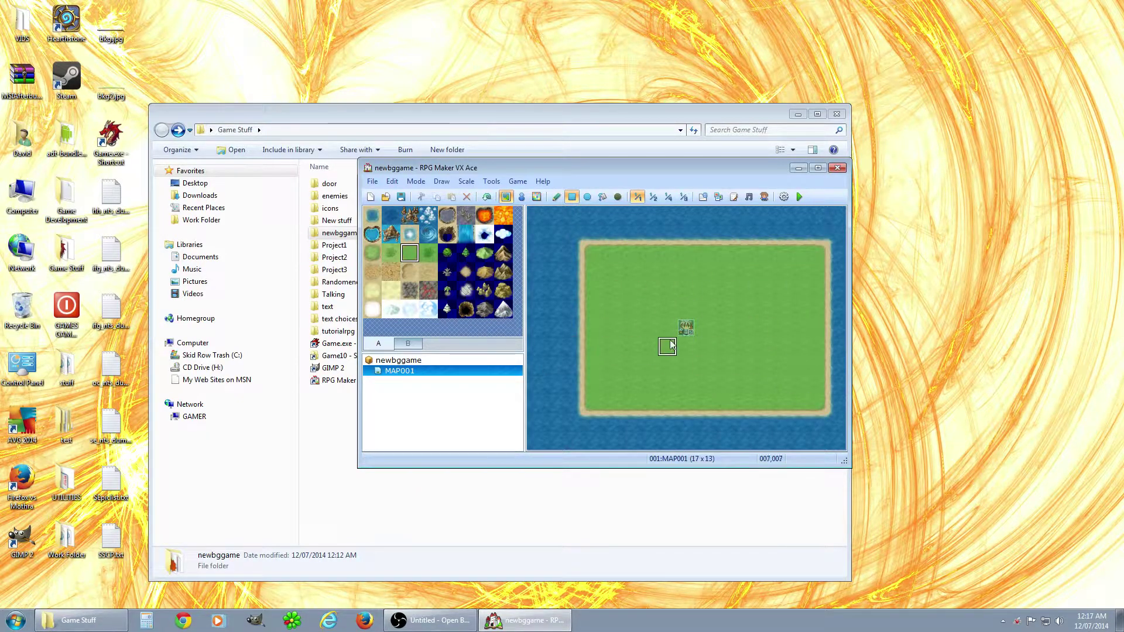
# Set the Slime*2 troop's battleback in the database to uglyroad with uglyhouse
pyautogui.click(492, 181)
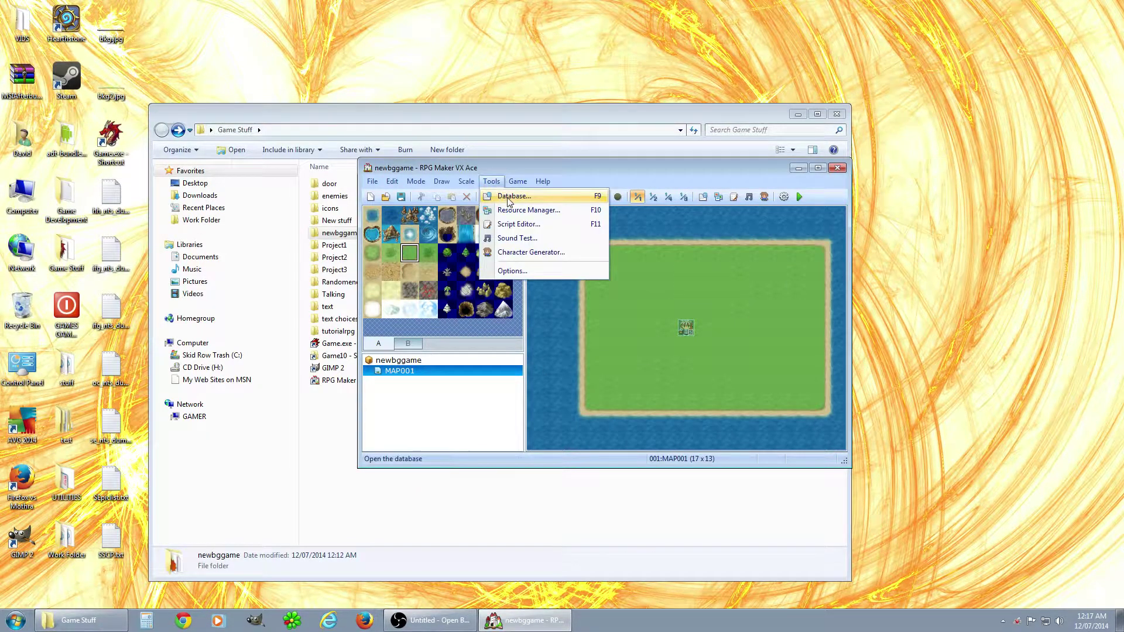
pyautogui.click(509, 196)
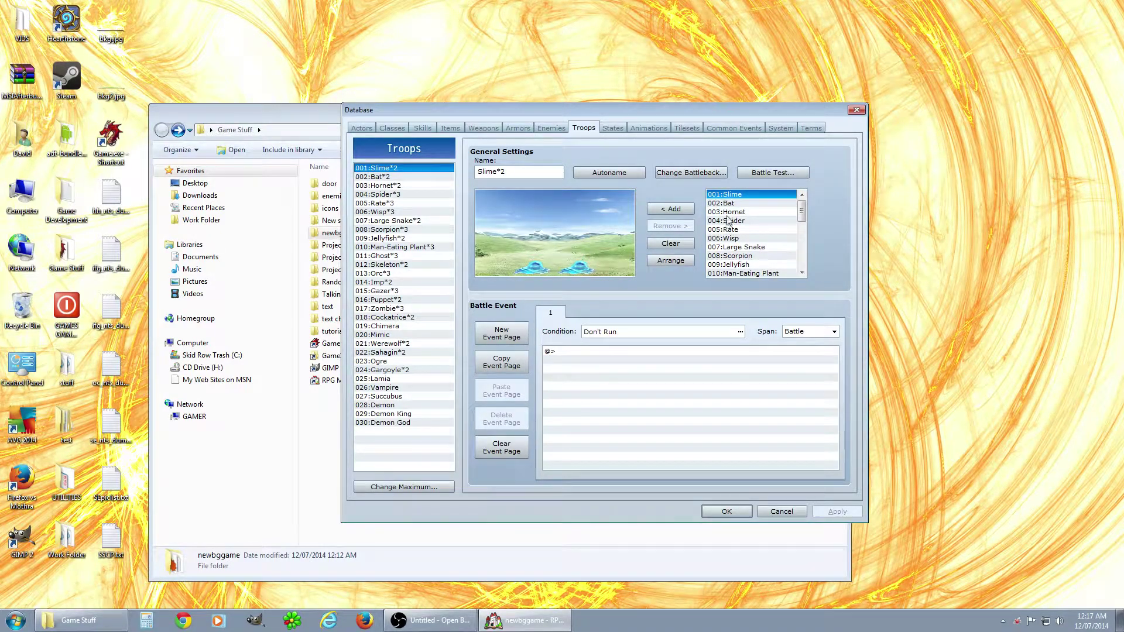
pyautogui.moveTo(742, 226)
pyautogui.mouseDown()
pyautogui.moveTo(743, 272)
pyautogui.moveTo(755, 240)
pyautogui.moveTo(739, 196)
pyautogui.moveTo(743, 221)
pyautogui.mouseUp()
pyautogui.click(691, 172)
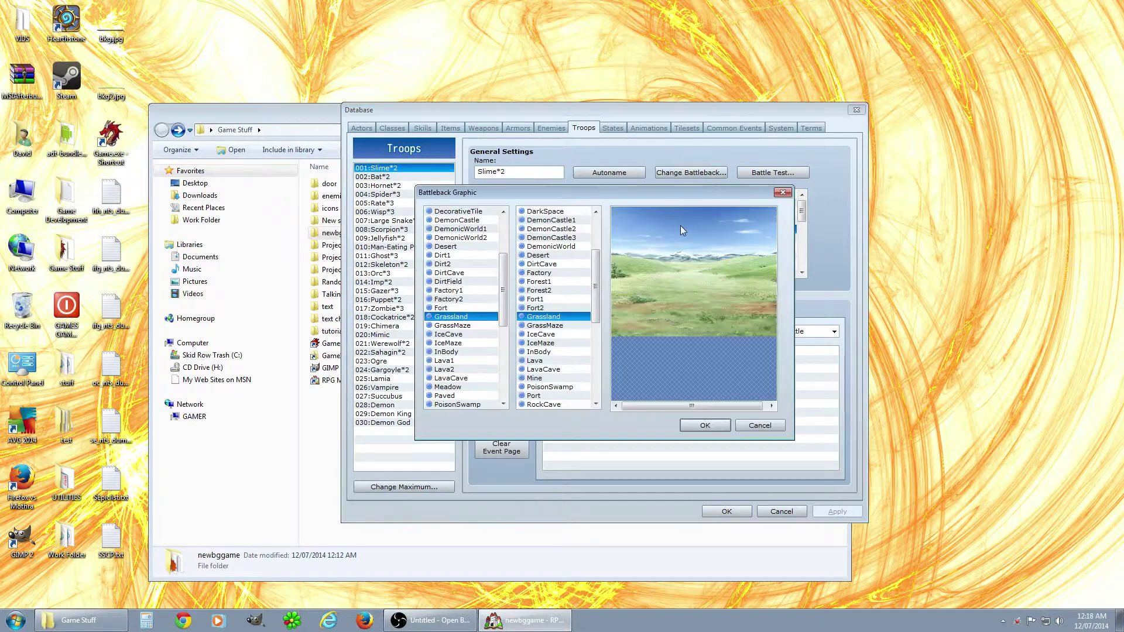
pyautogui.moveTo(599, 268); pyautogui.dragTo(596, 222)
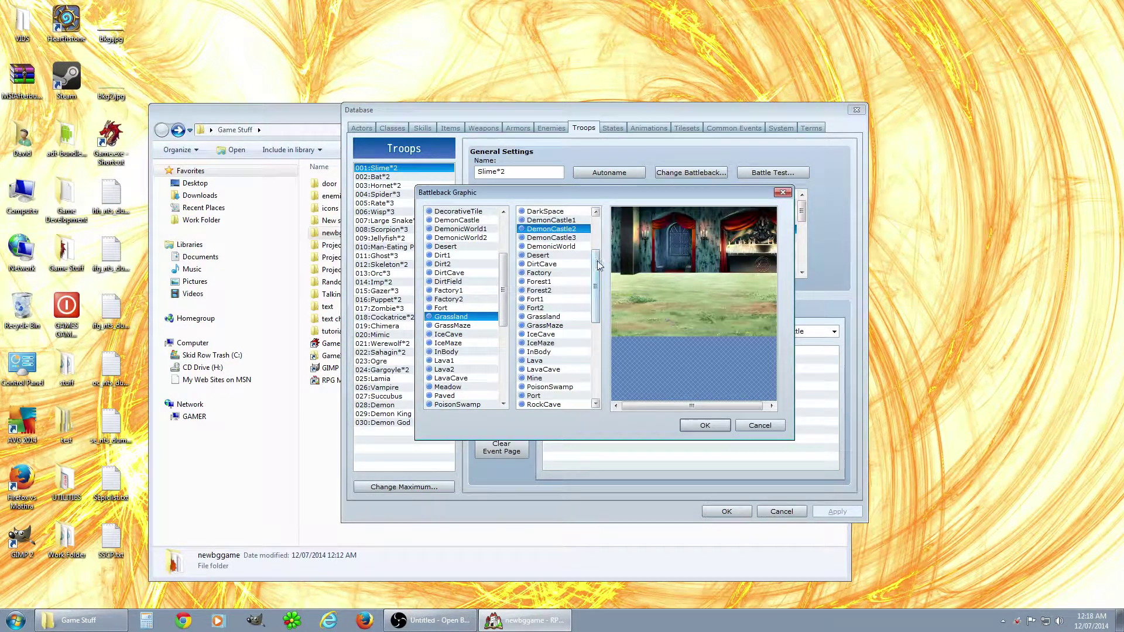
pyautogui.click(553, 221)
pyautogui.click(503, 211)
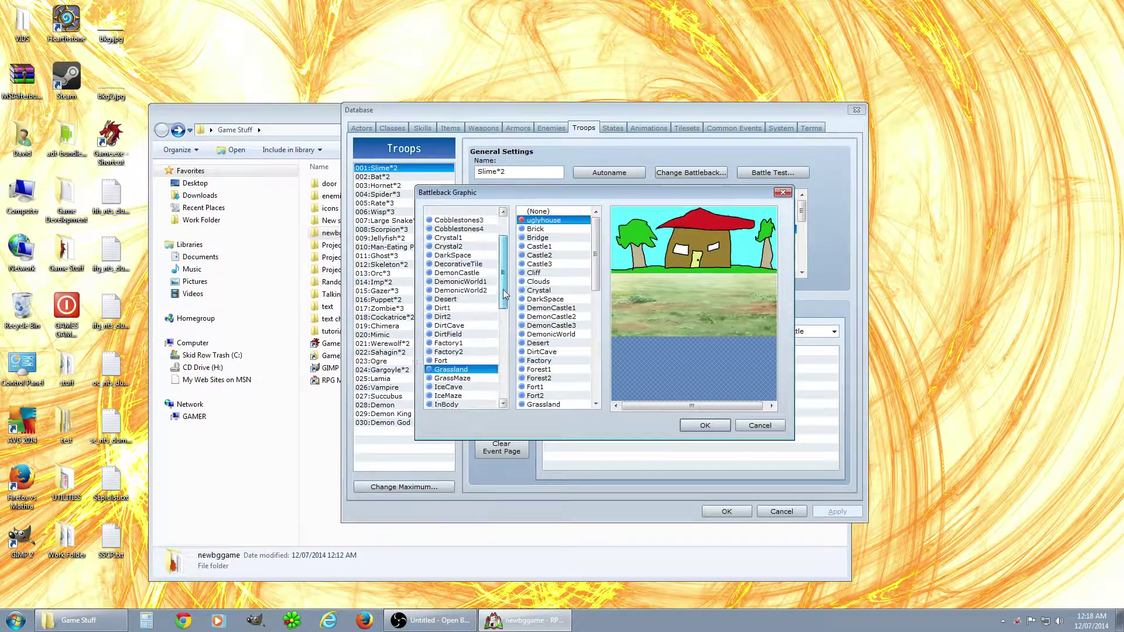
pyautogui.click(495, 220)
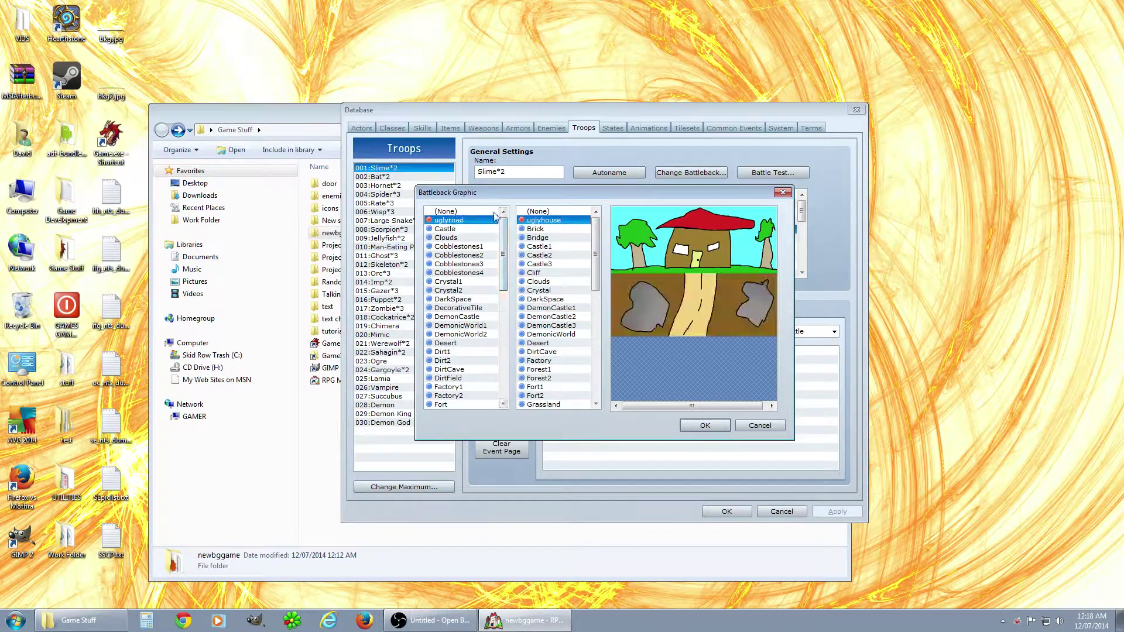
pyautogui.click(709, 425)
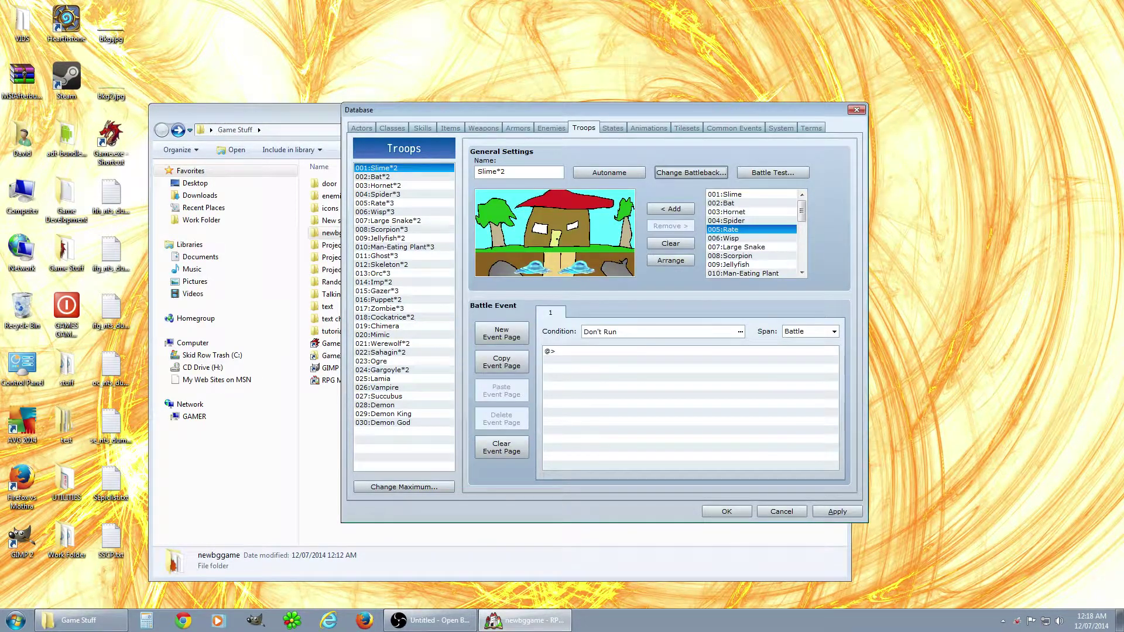
# Run a battle test of the Slime*2 troop with the default actor setup, attack one slime, and close the test
pyautogui.click(781, 172)
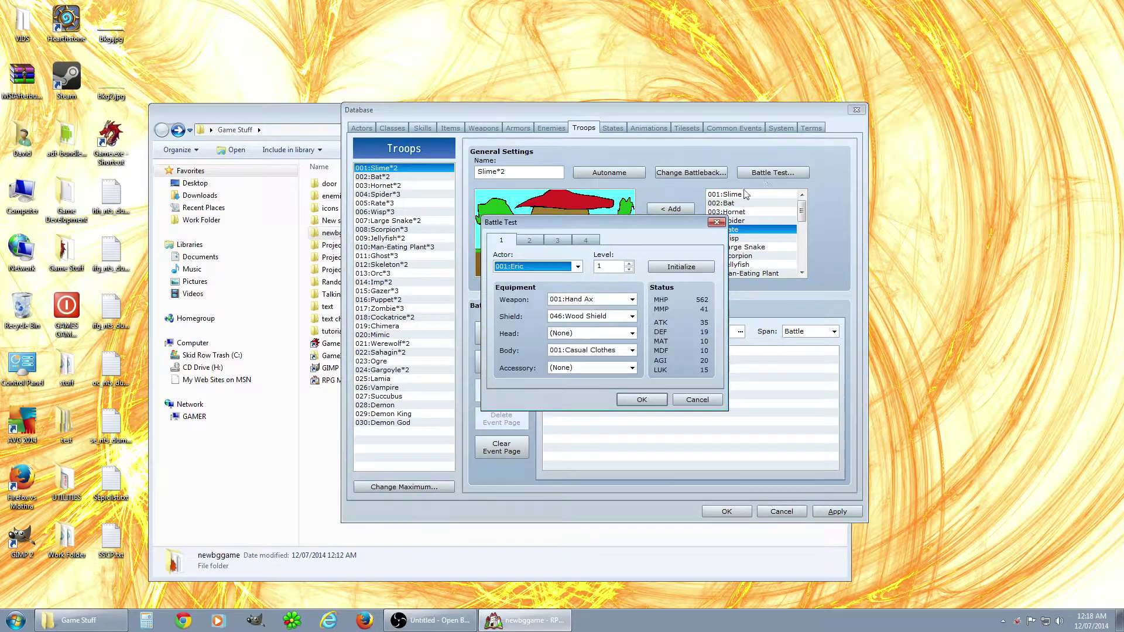
pyautogui.click(643, 400)
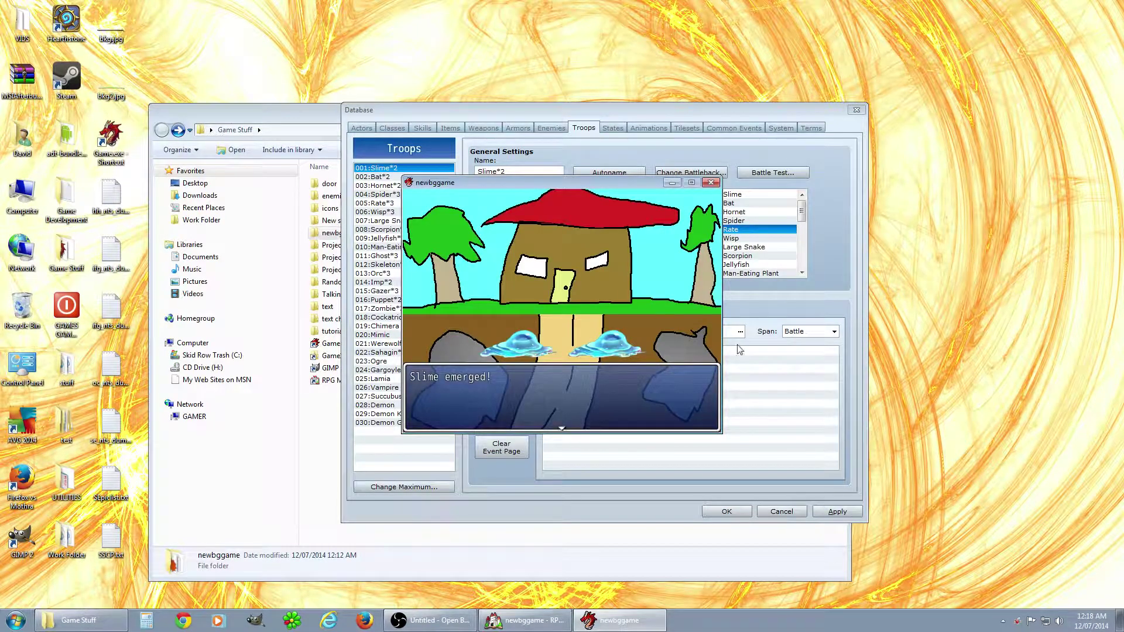
pyautogui.press('Return')
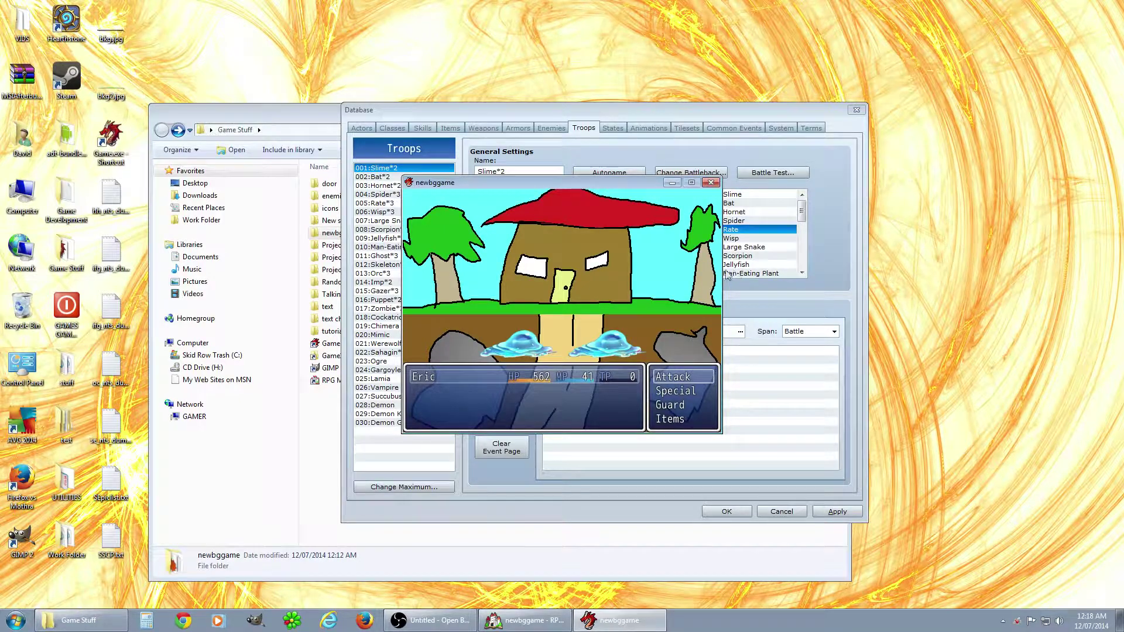
pyautogui.press('Return')
pyautogui.press('Return')
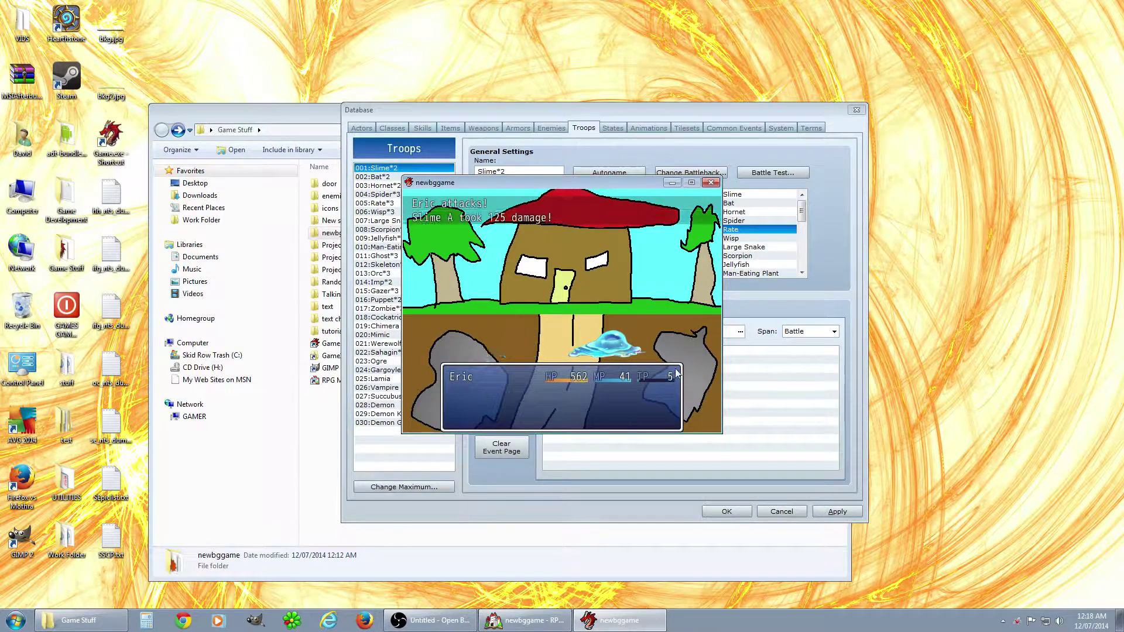
pyautogui.click(711, 184)
# Reposition both slimes slightly up and to the right in the Slime*2 troop, check them in a battle test, and close the database
pyautogui.click(555, 271)
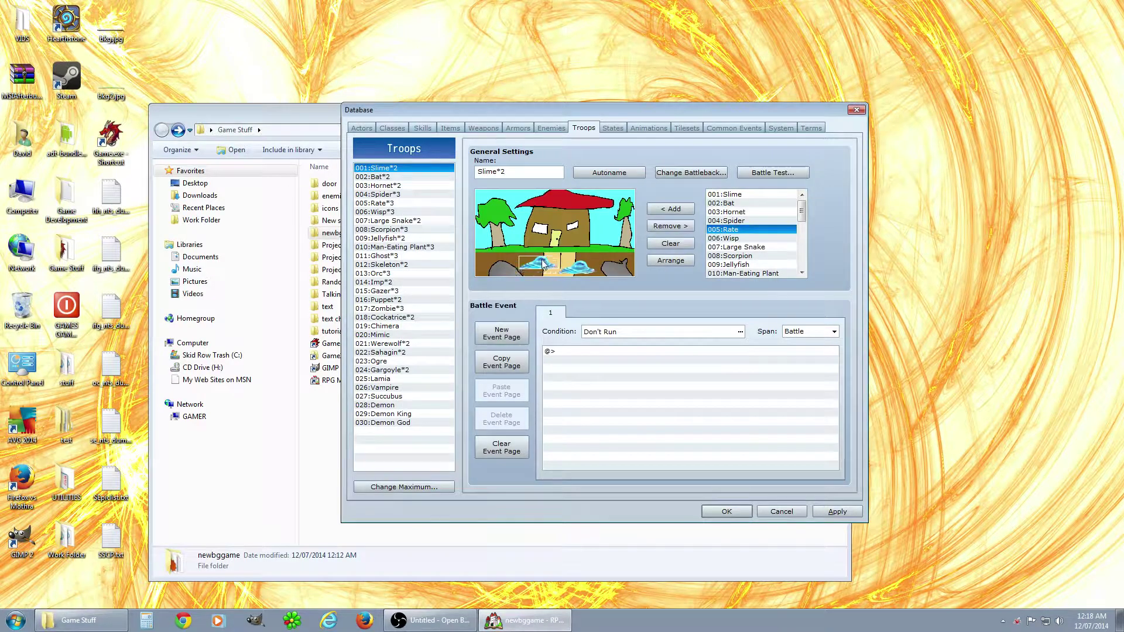
pyautogui.click(583, 266)
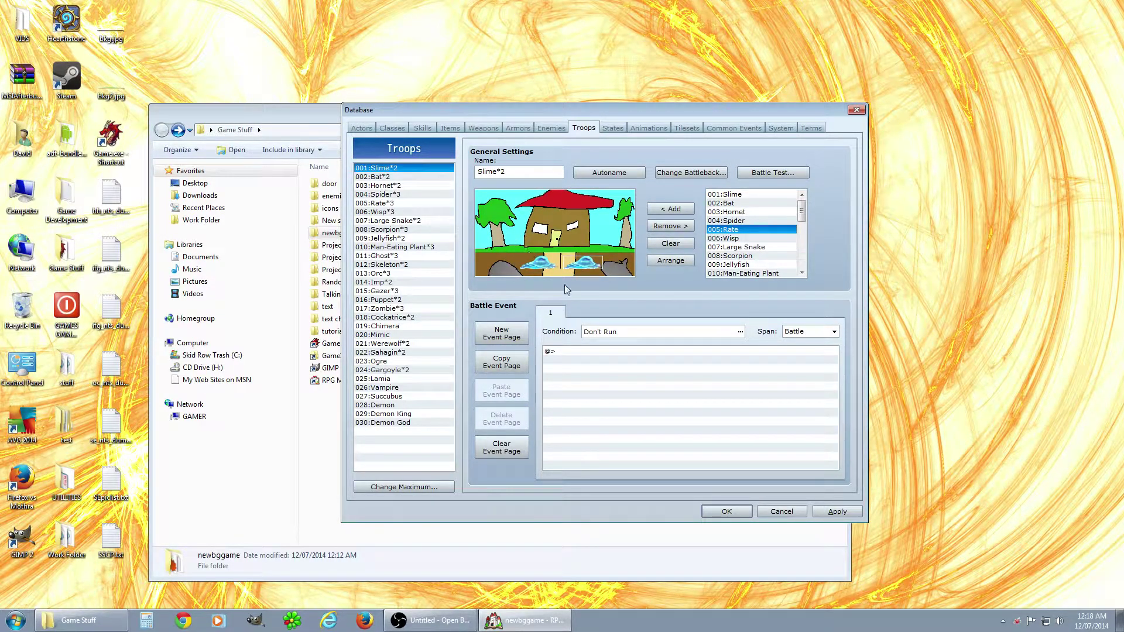
pyautogui.click(774, 172)
pyautogui.click(639, 400)
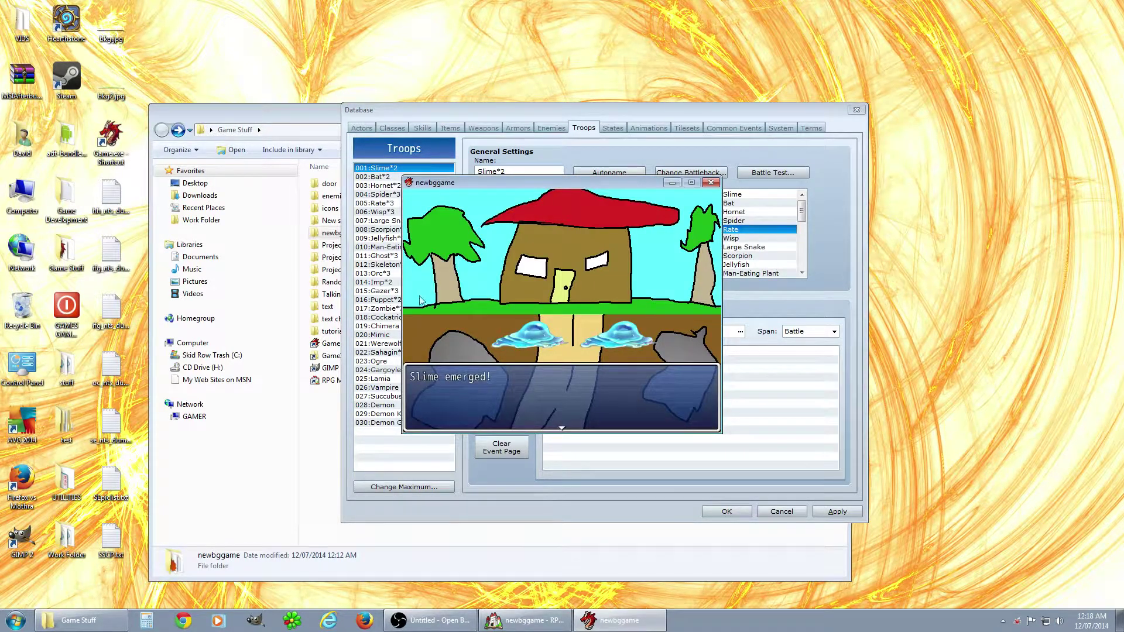
pyautogui.click(711, 182)
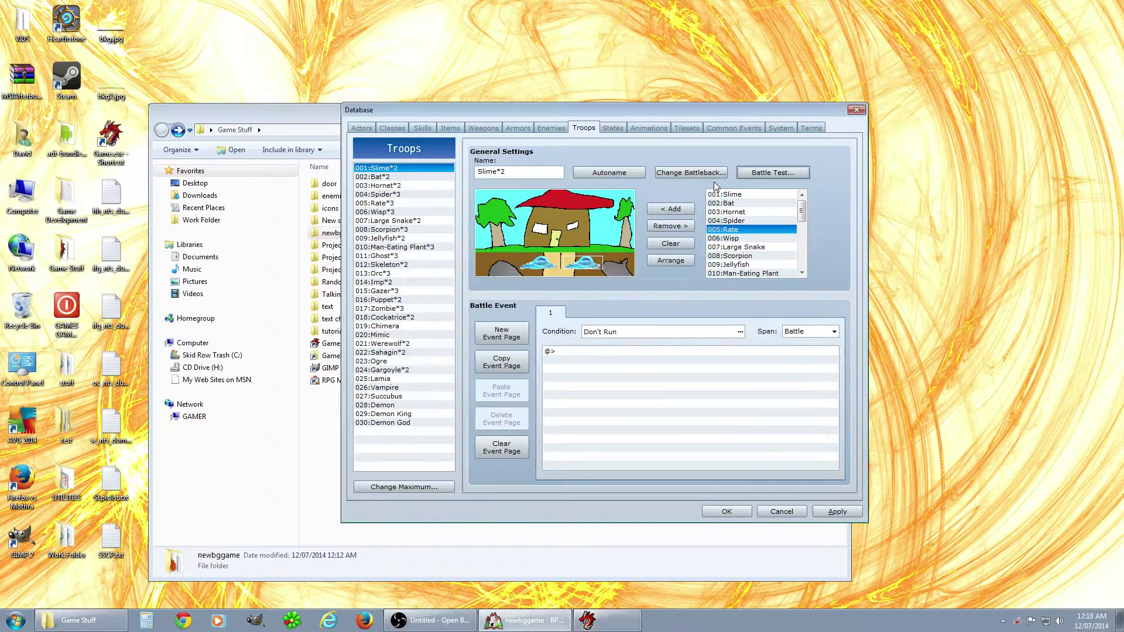
pyautogui.click(856, 111)
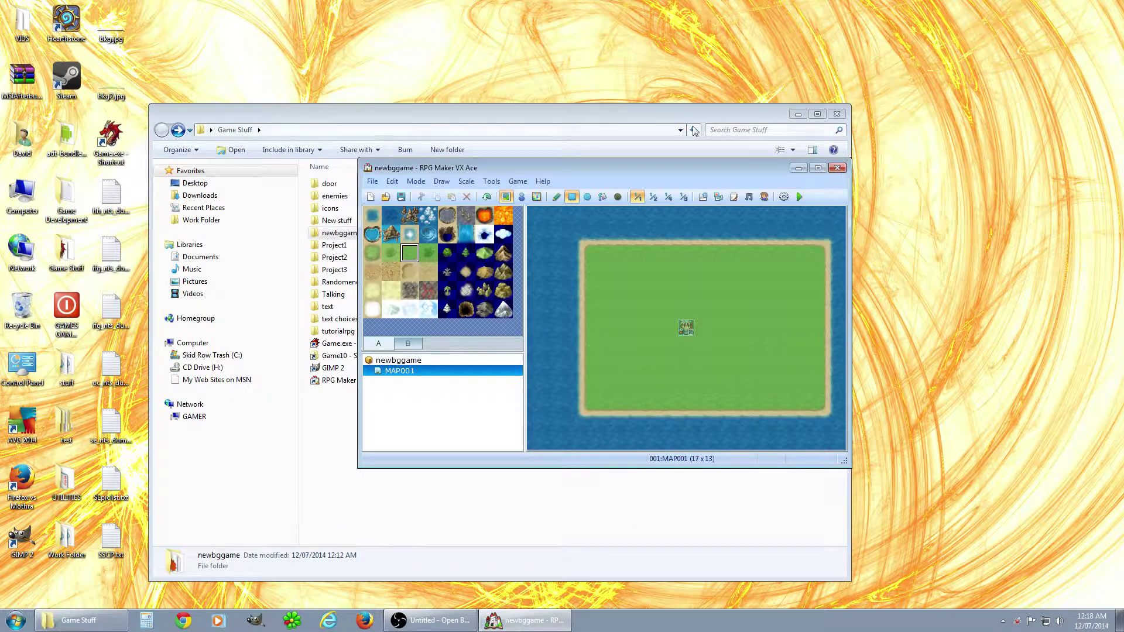
# In Windows Explorer, look inside newbggame's Graphics/Battlebacks1 folder and return to the newbggame project folder
pyautogui.click(666, 125)
pyautogui.doubleClick(354, 236)
pyautogui.doubleClick(344, 209)
pyautogui.doubleClick(343, 195)
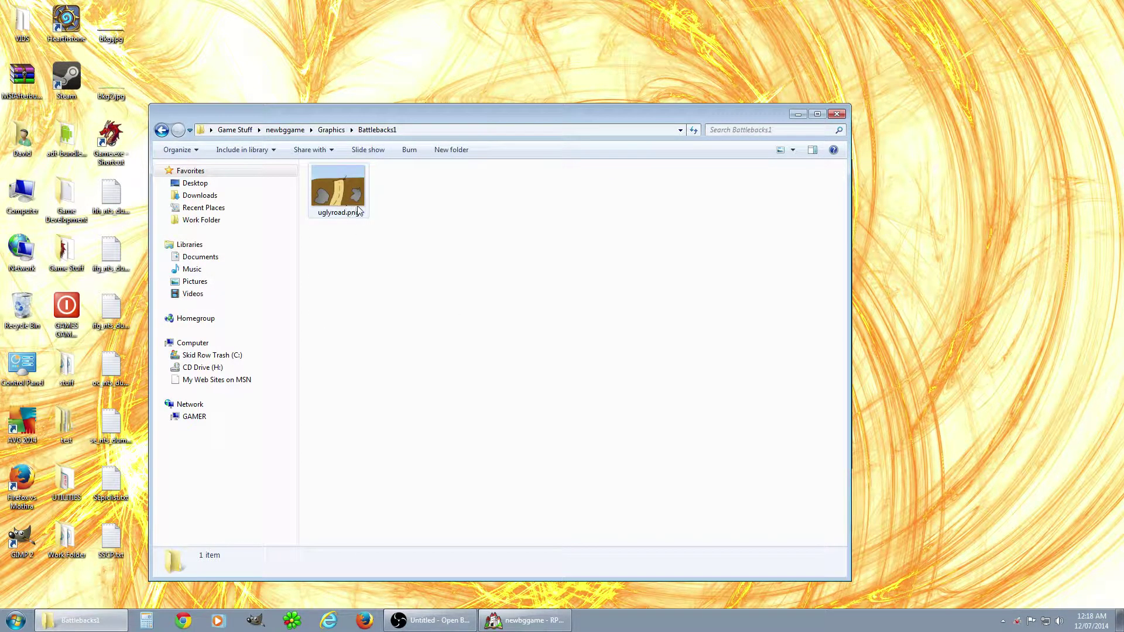
pyautogui.click(163, 130)
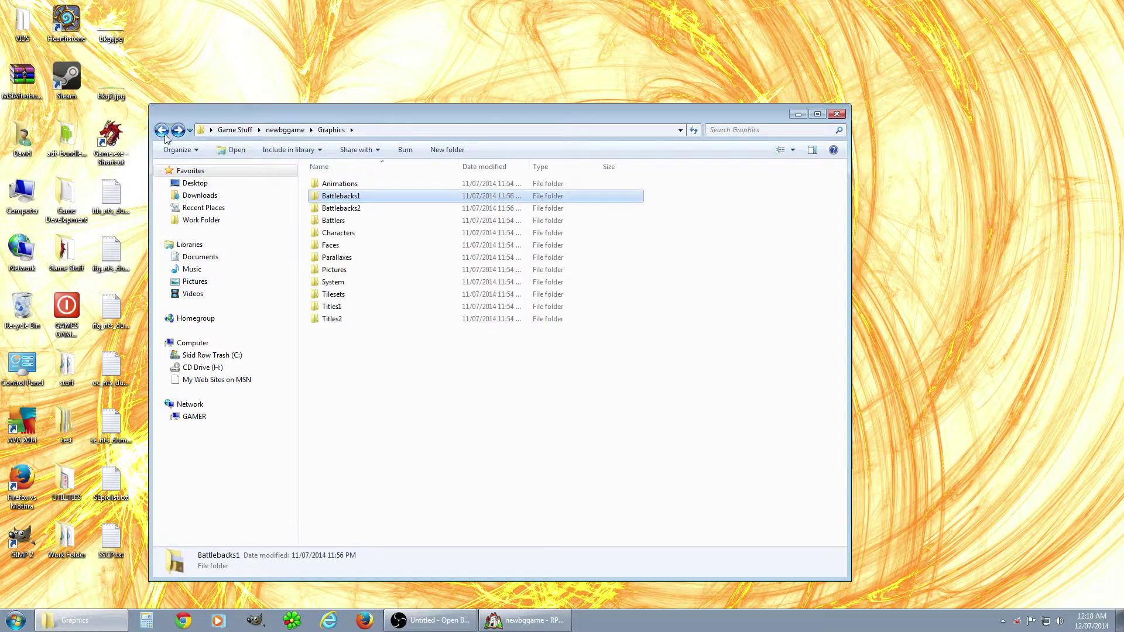
pyautogui.click(162, 130)
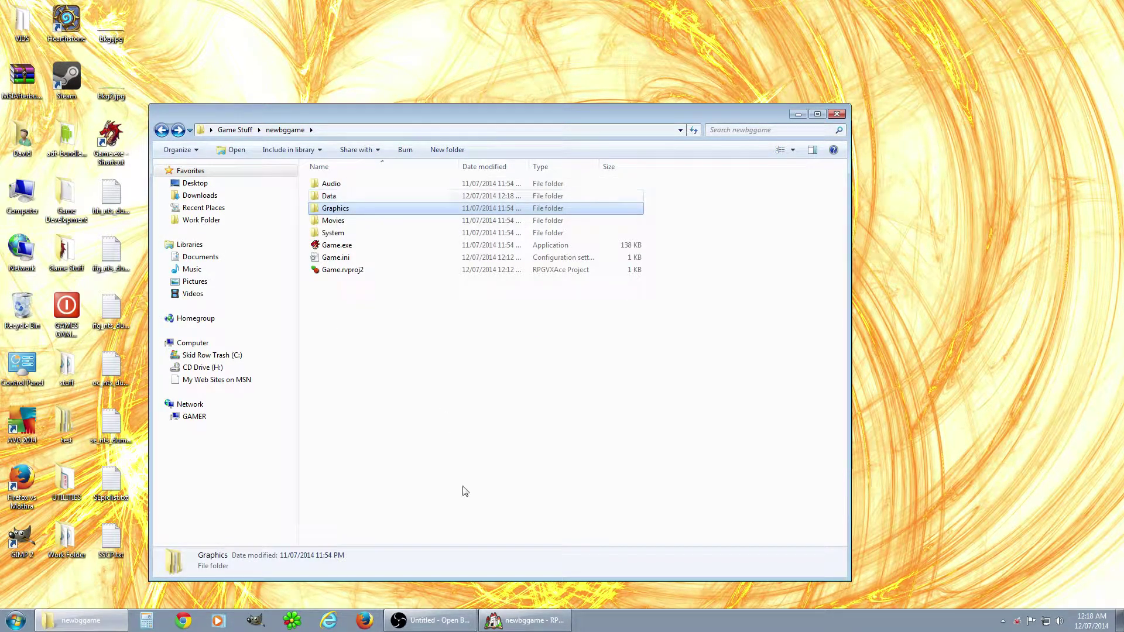
# In RPG Maker VX Ace, preview the uglyroad image from Graphics/Battlebacks1 in the Resource Manager
pyautogui.click(524, 620)
pyautogui.click(491, 182)
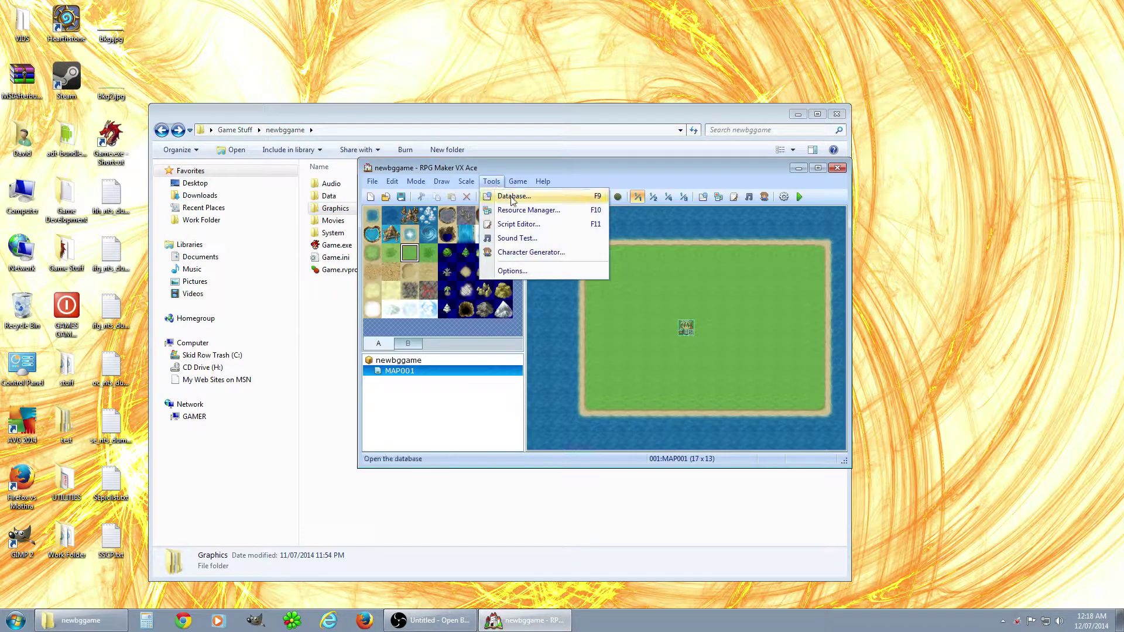
pyautogui.click(527, 210)
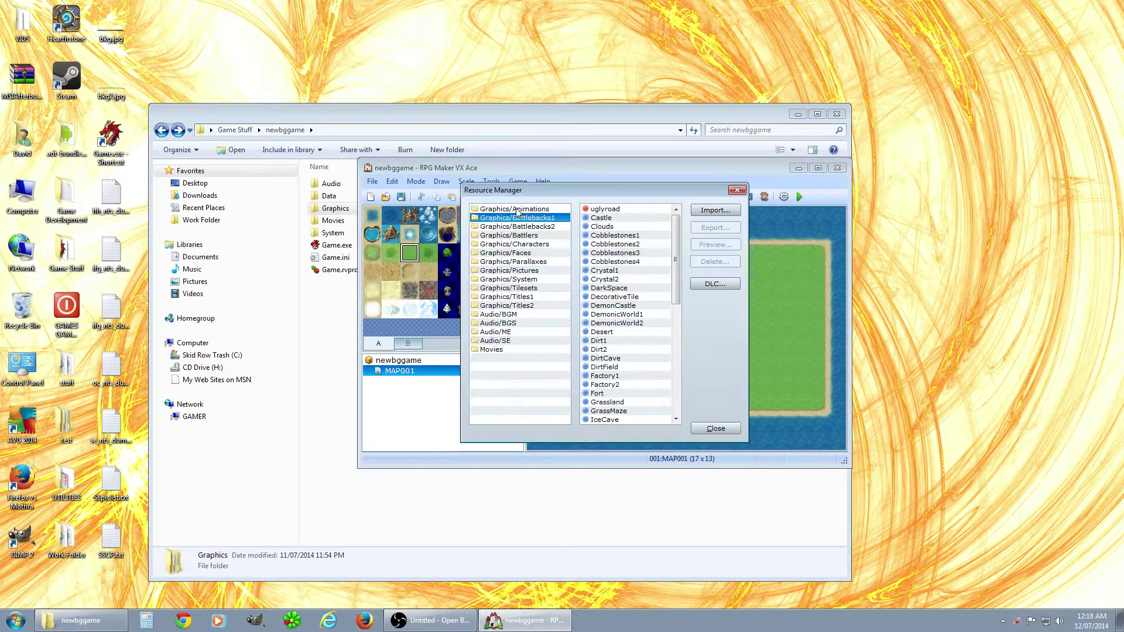
pyautogui.click(594, 210)
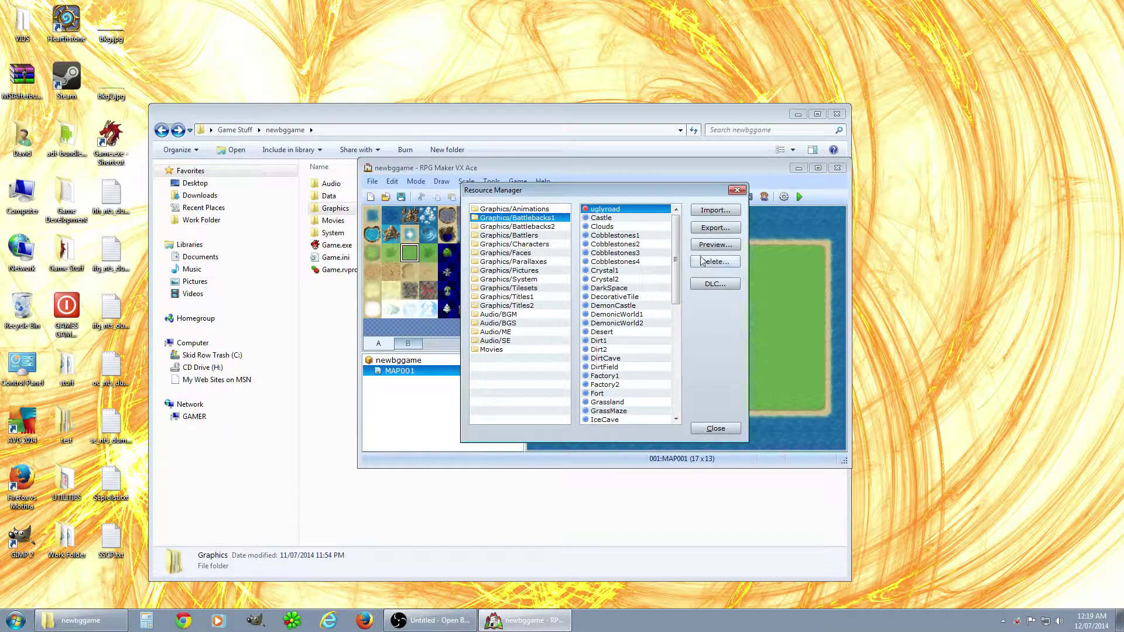
pyautogui.click(716, 245)
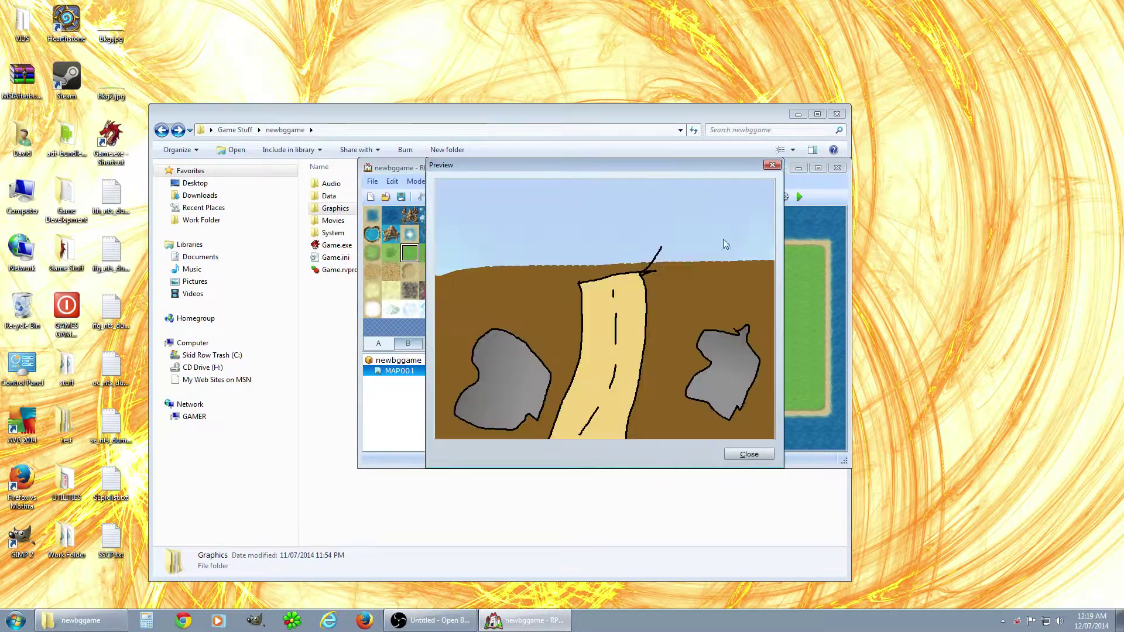
pyautogui.click(757, 453)
# Preview the built-in Crystal2 image from Graphics/Battlebacks1 for comparison and close the Resource Manager
pyautogui.moveTo(626, 255); pyautogui.dragTo(616, 393)
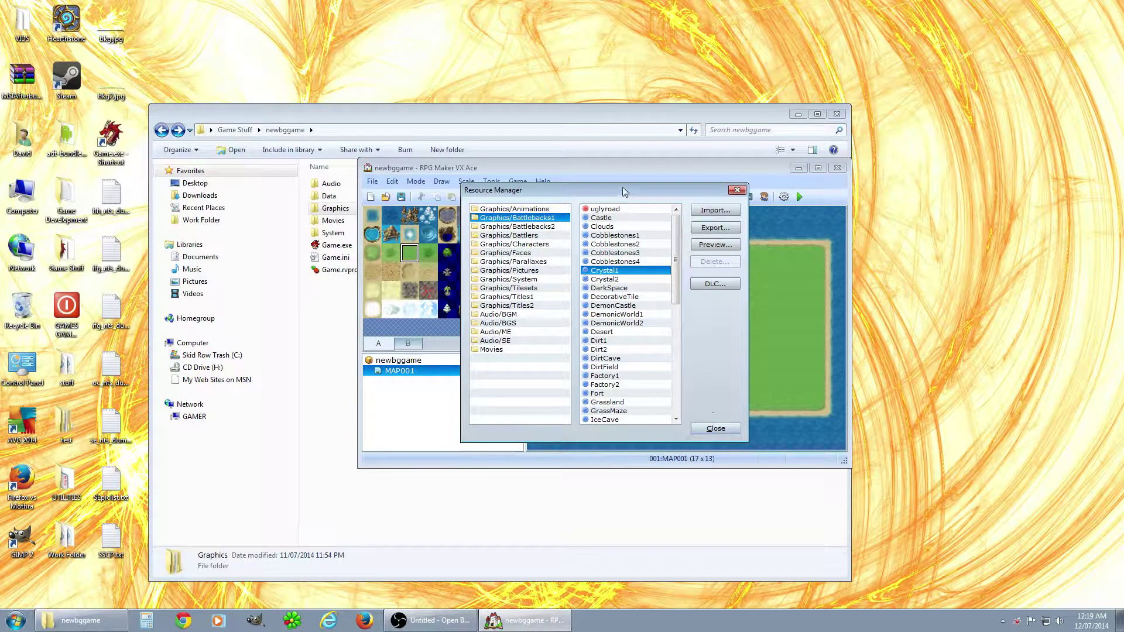
pyautogui.click(608, 280)
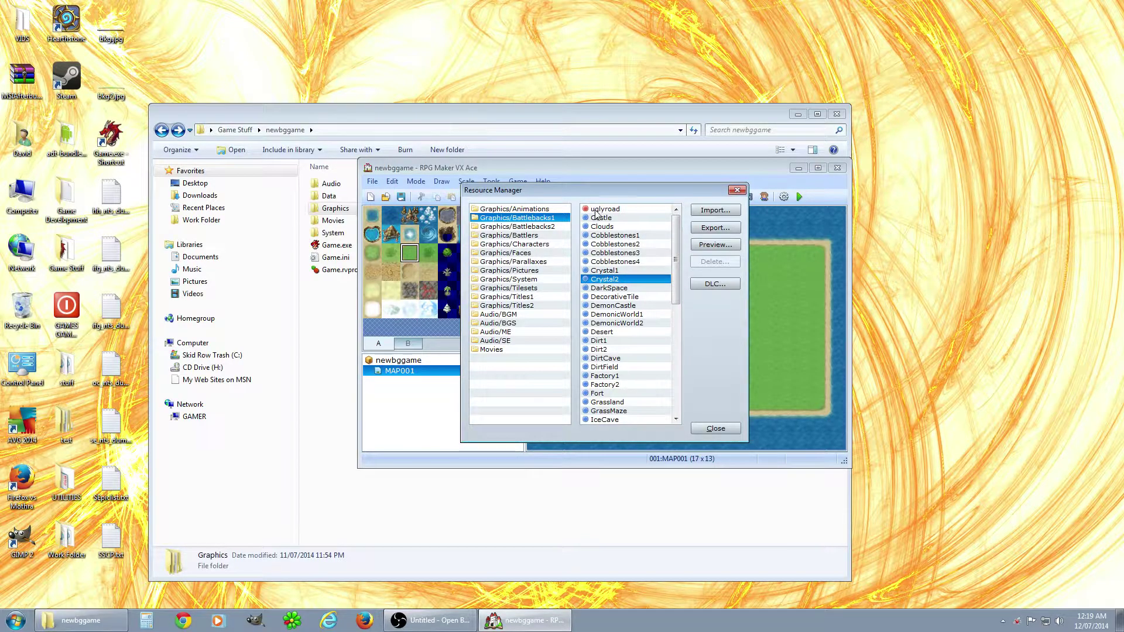
pyautogui.click(634, 332)
pyautogui.click(621, 289)
pyautogui.click(692, 245)
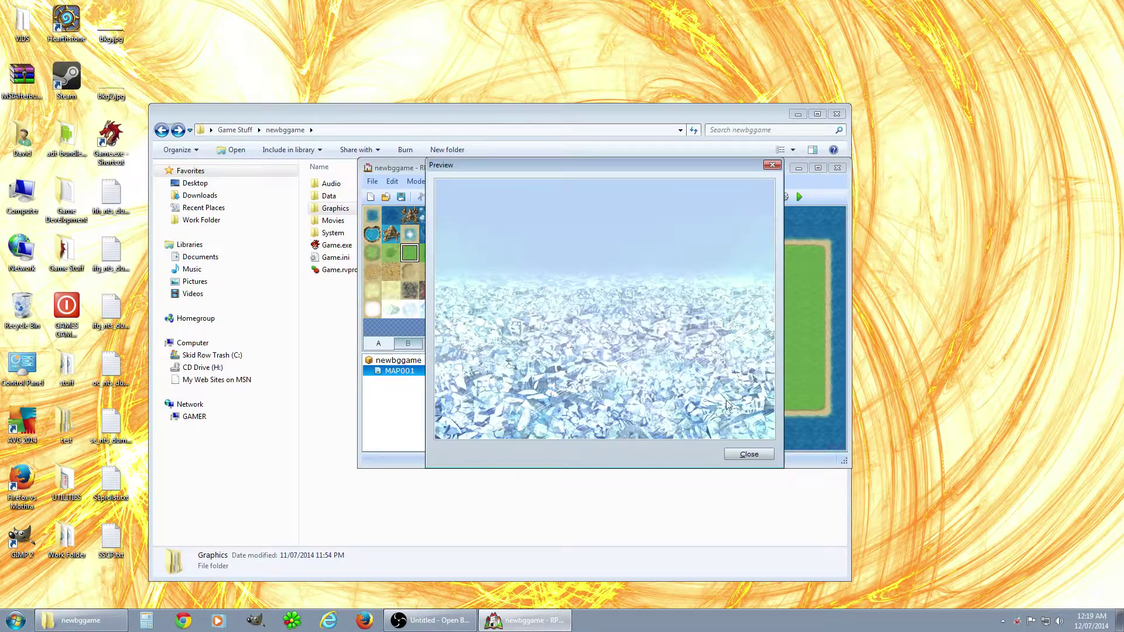
pyautogui.click(756, 454)
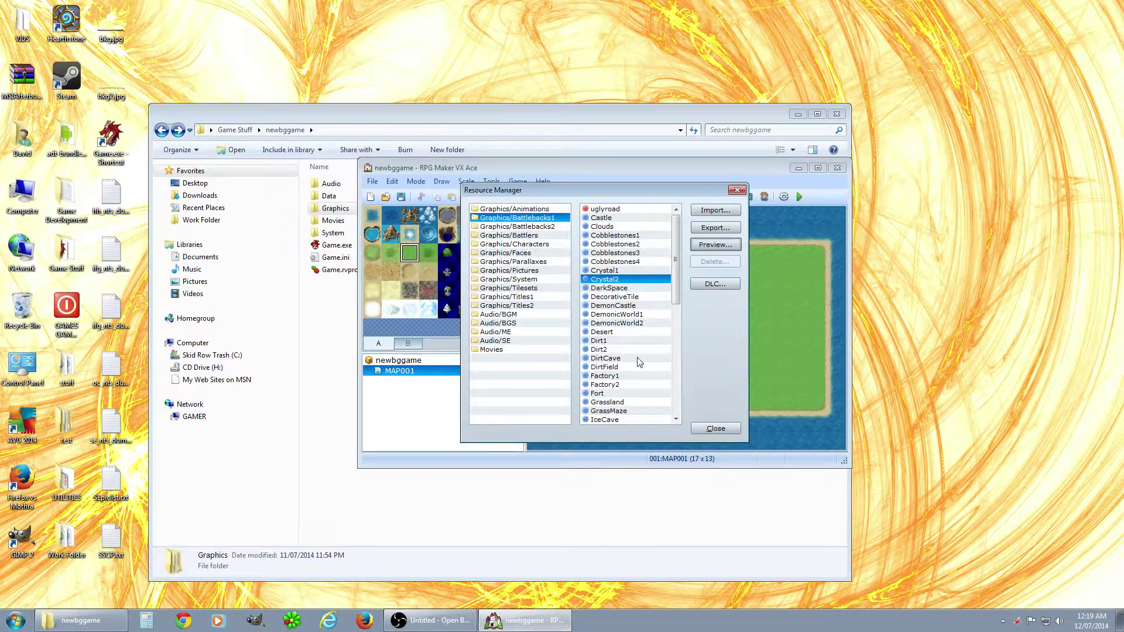
pyautogui.click(716, 428)
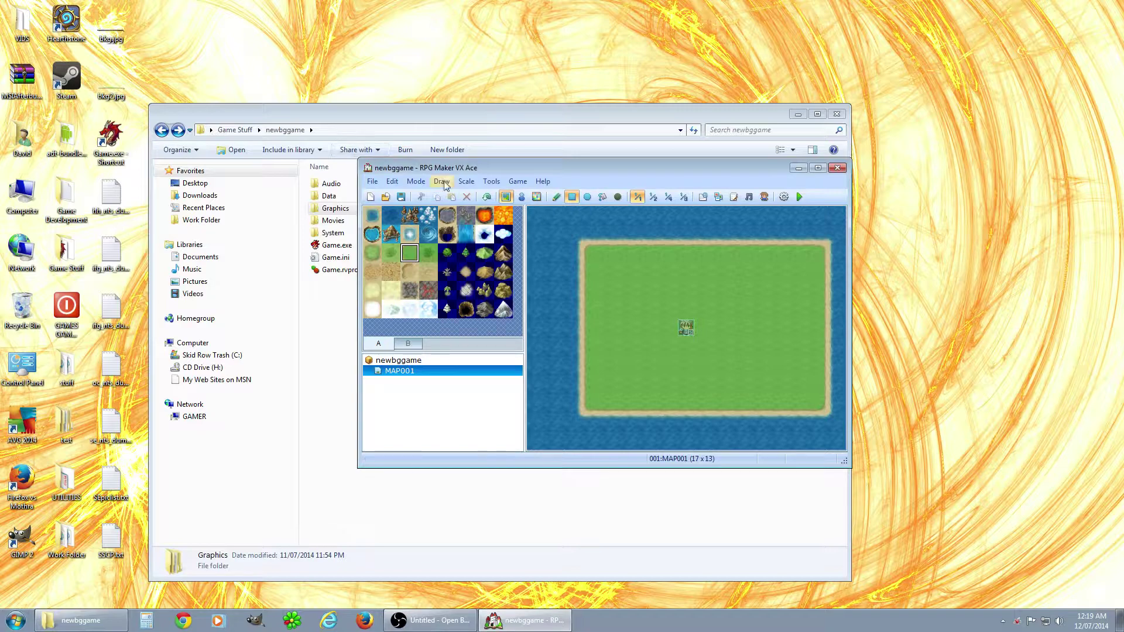
# Load the door project from the managed projects list, saving the changes to newbggame
pyautogui.click(373, 183)
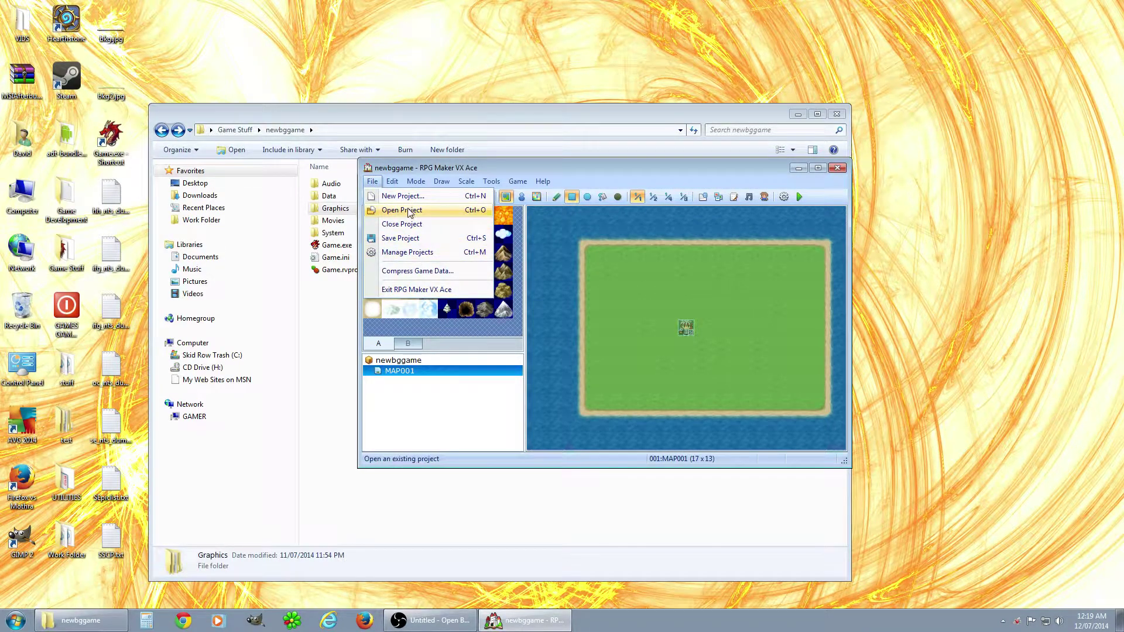
pyautogui.click(683, 326)
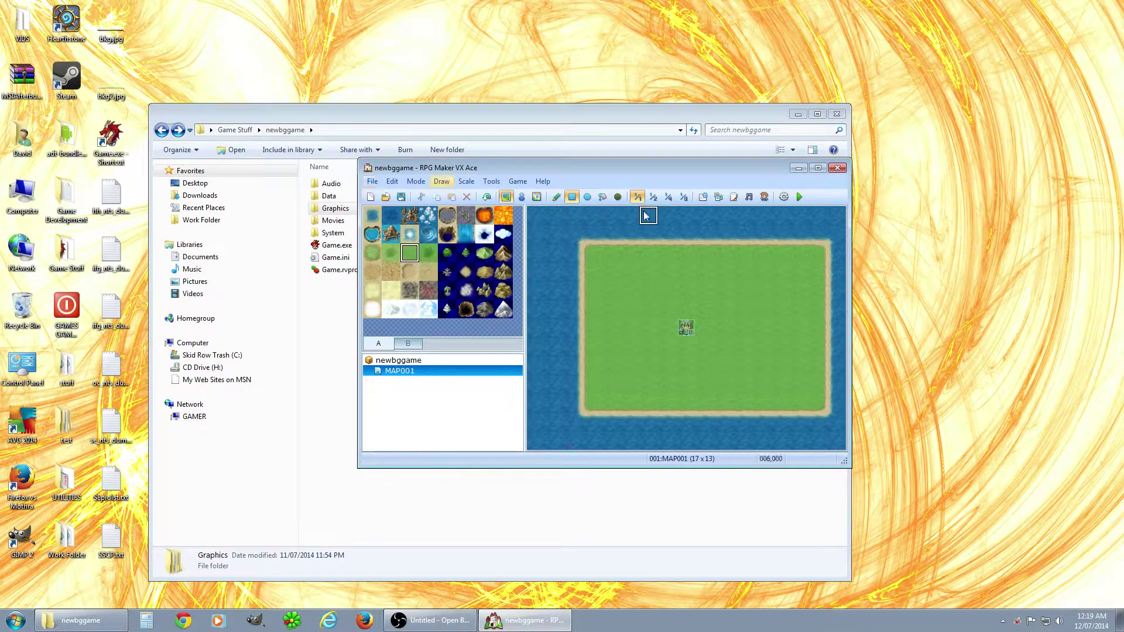
pyautogui.click(372, 182)
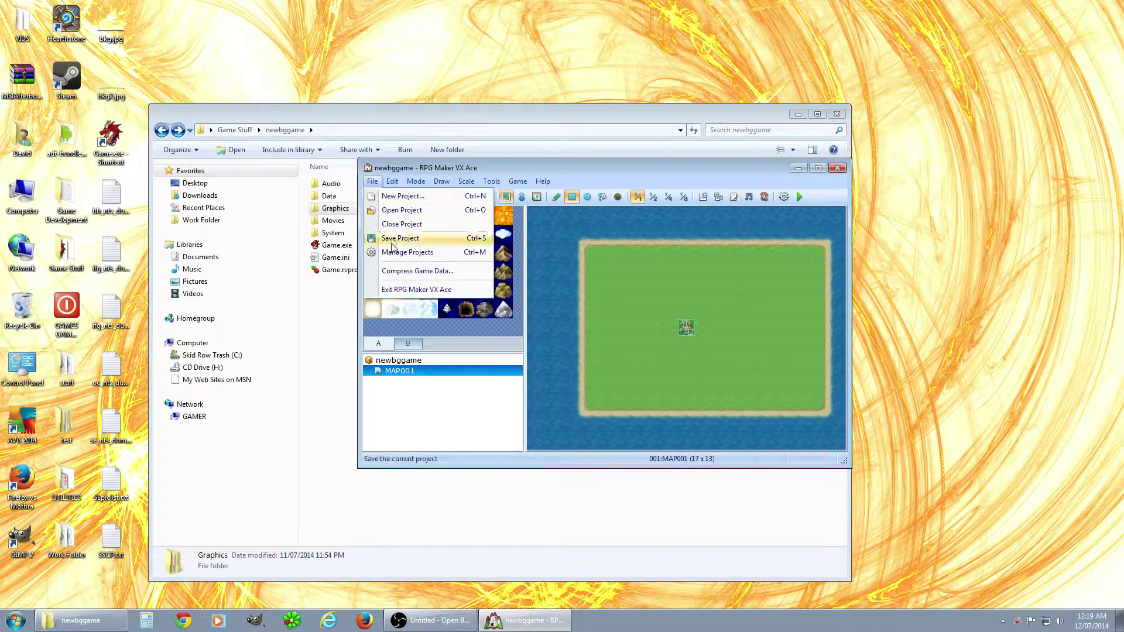
pyautogui.click(410, 253)
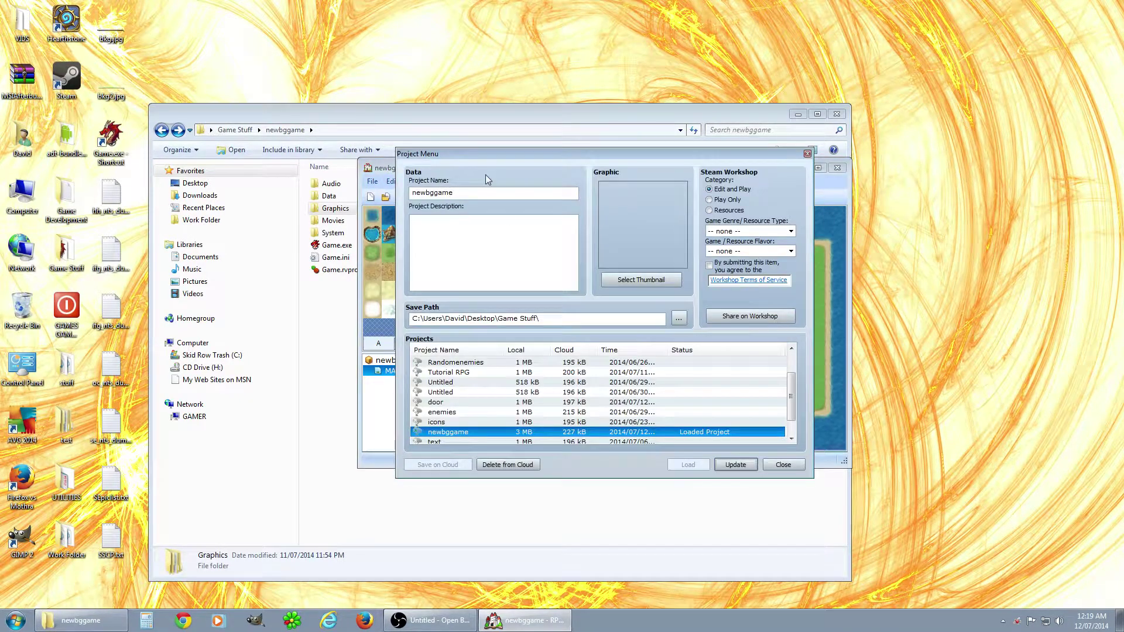
pyautogui.click(464, 404)
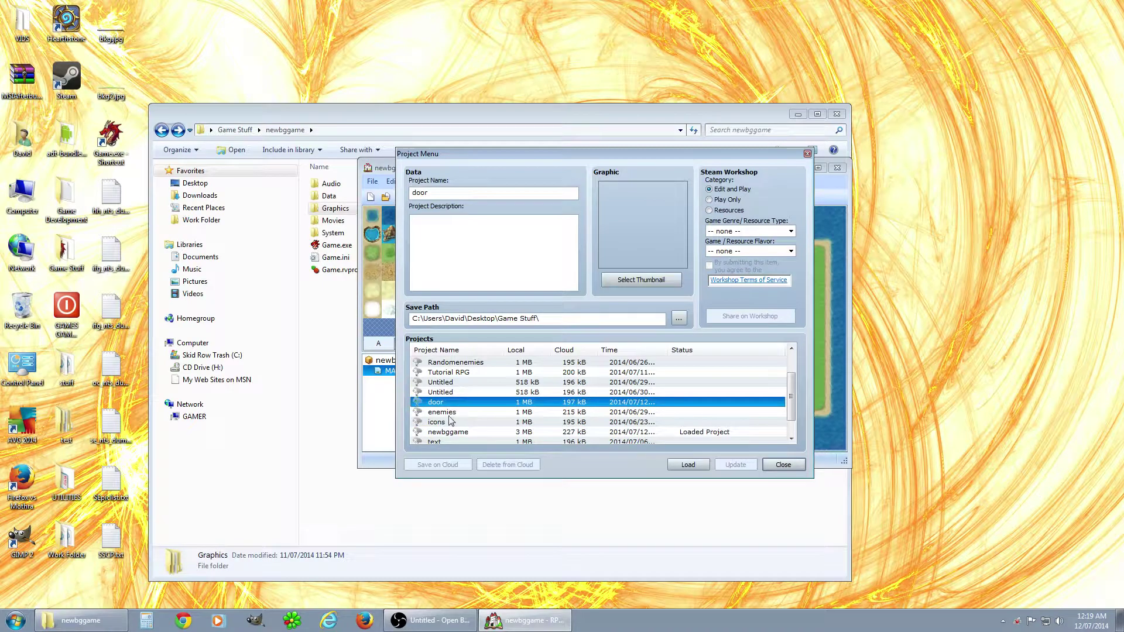
pyautogui.click(688, 464)
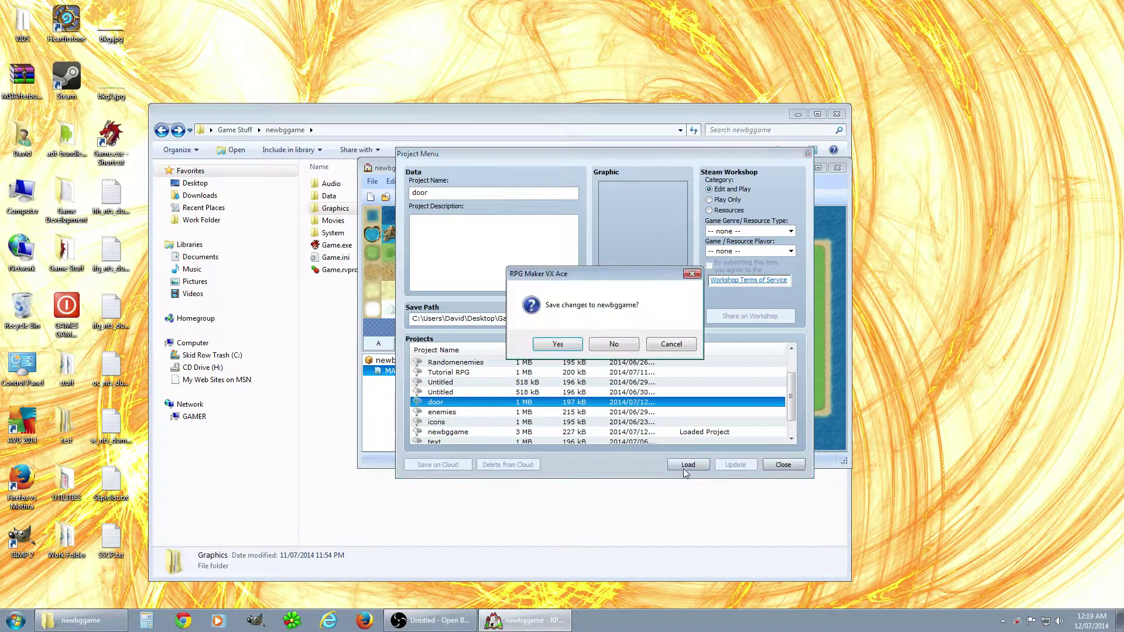
pyautogui.click(566, 344)
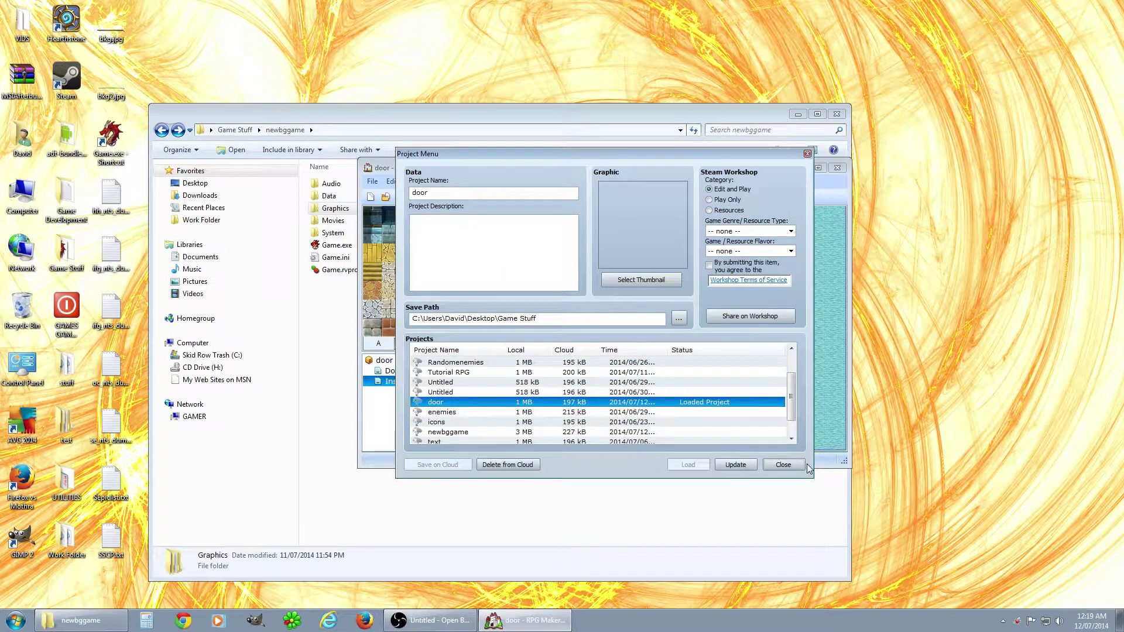
# Close the Project Menu and view the Door Test and Inside Door maps of the door project
pyautogui.click(803, 465)
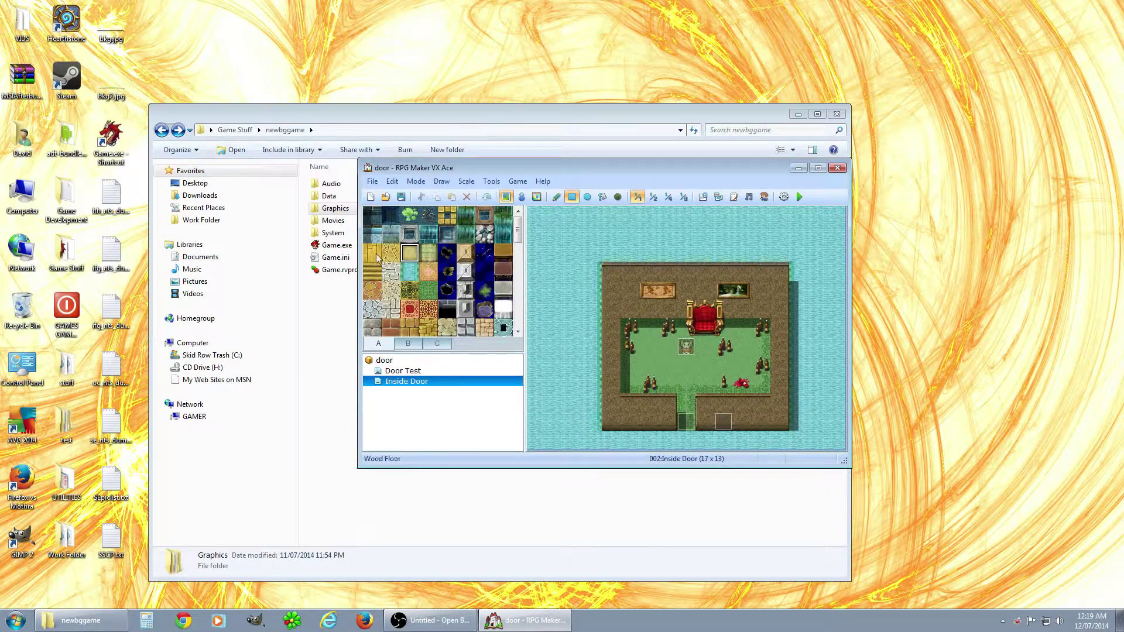
pyautogui.click(403, 371)
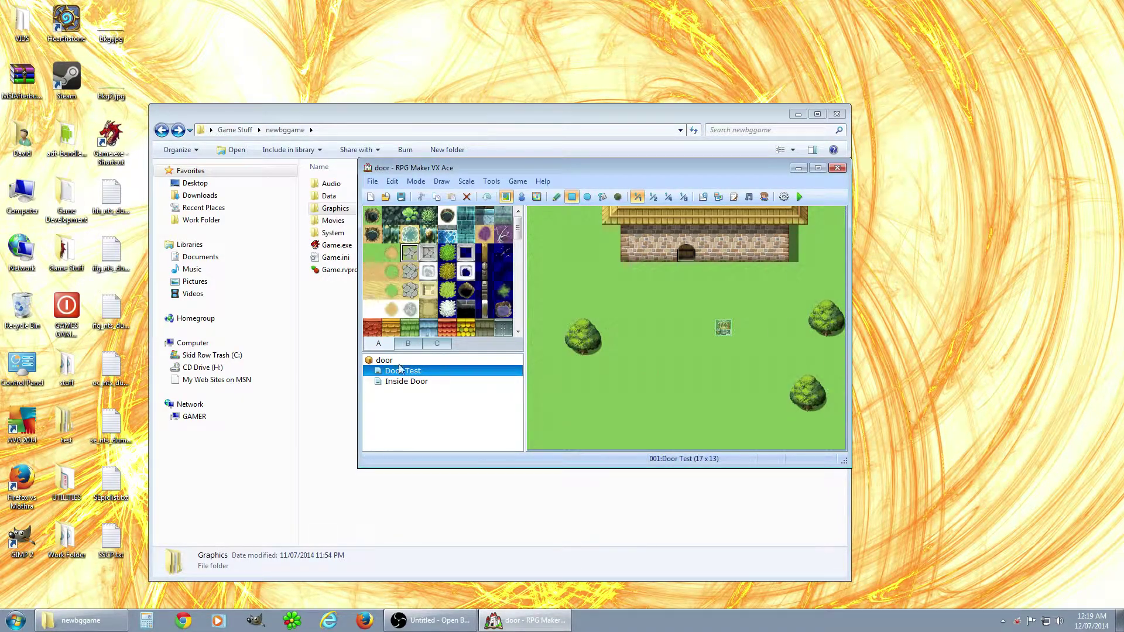
pyautogui.click(422, 381)
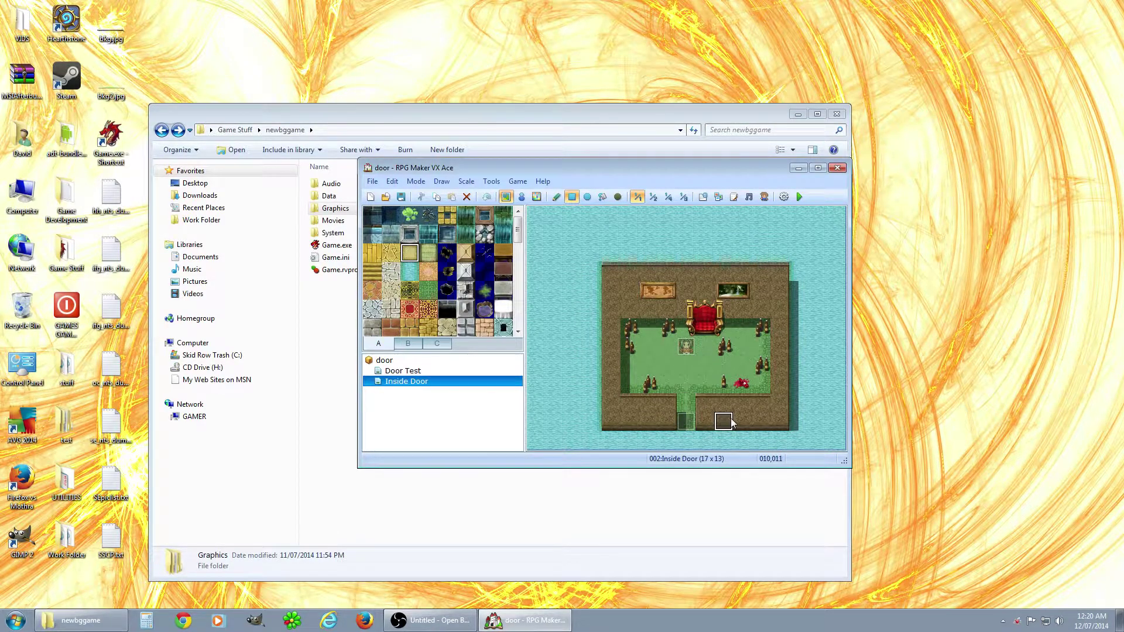
pyautogui.click(394, 362)
pyautogui.click(407, 382)
pyautogui.click(404, 371)
# Playtest the door project with a new game, walk the hero into the house and talk to the woman inside
pyautogui.click(800, 197)
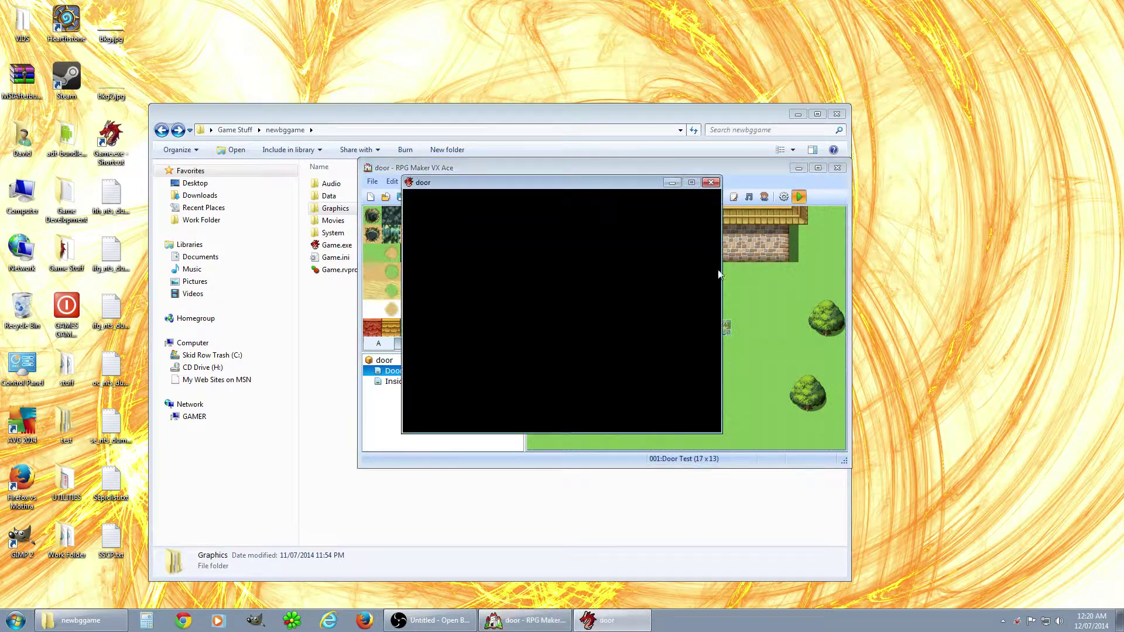
pyautogui.press('Return')
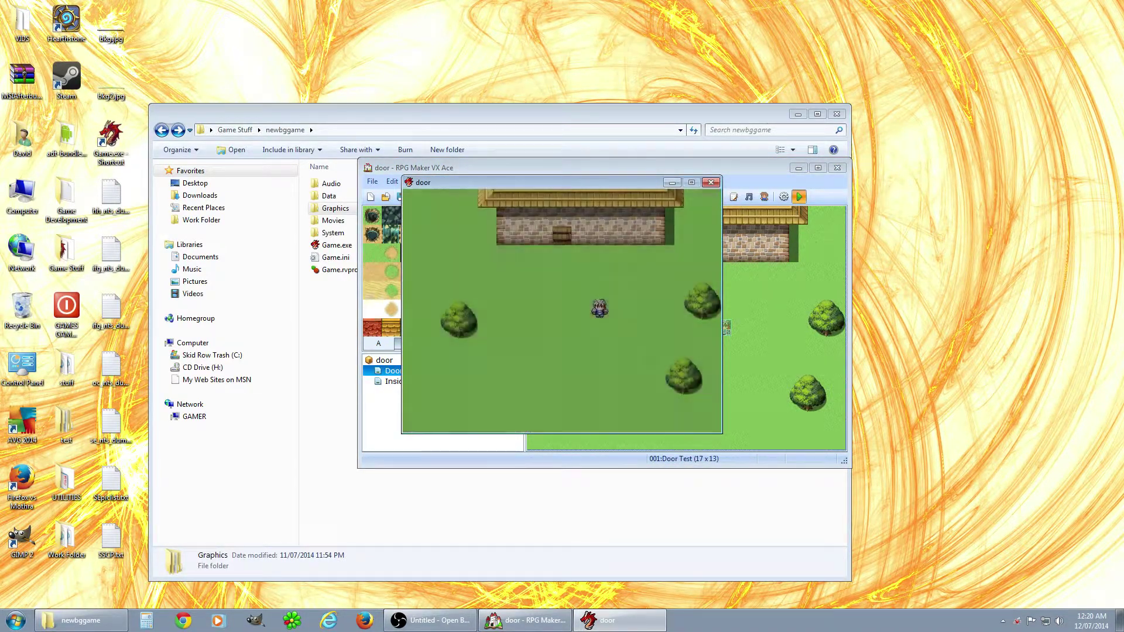
pyautogui.press('Up')
pyautogui.press('Left')
pyautogui.press('Up')
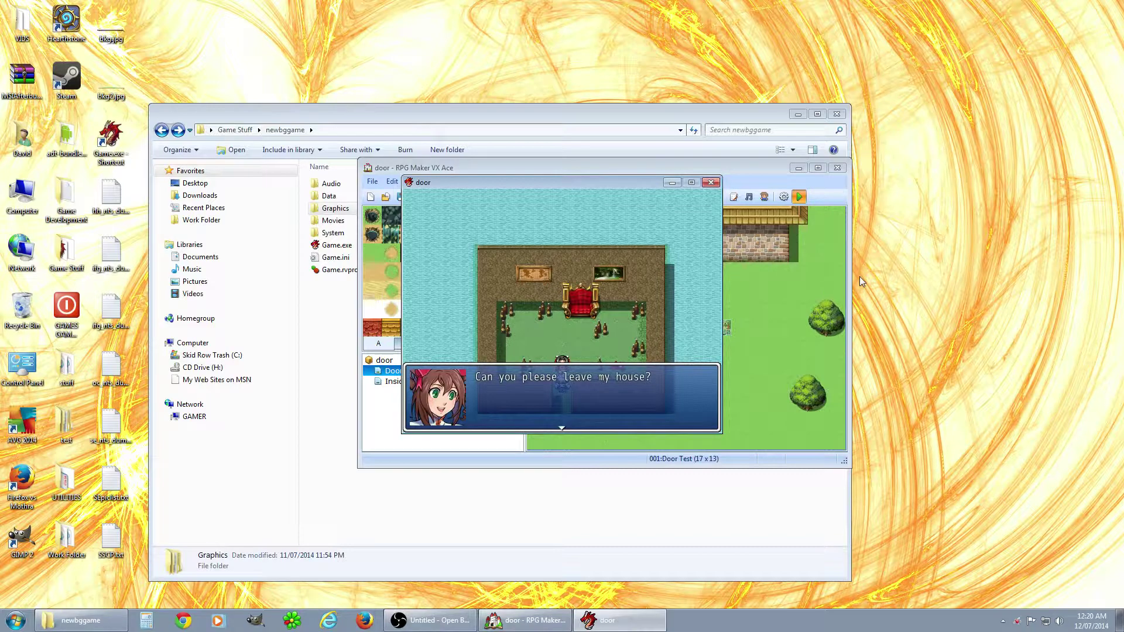
pyautogui.press('Return')
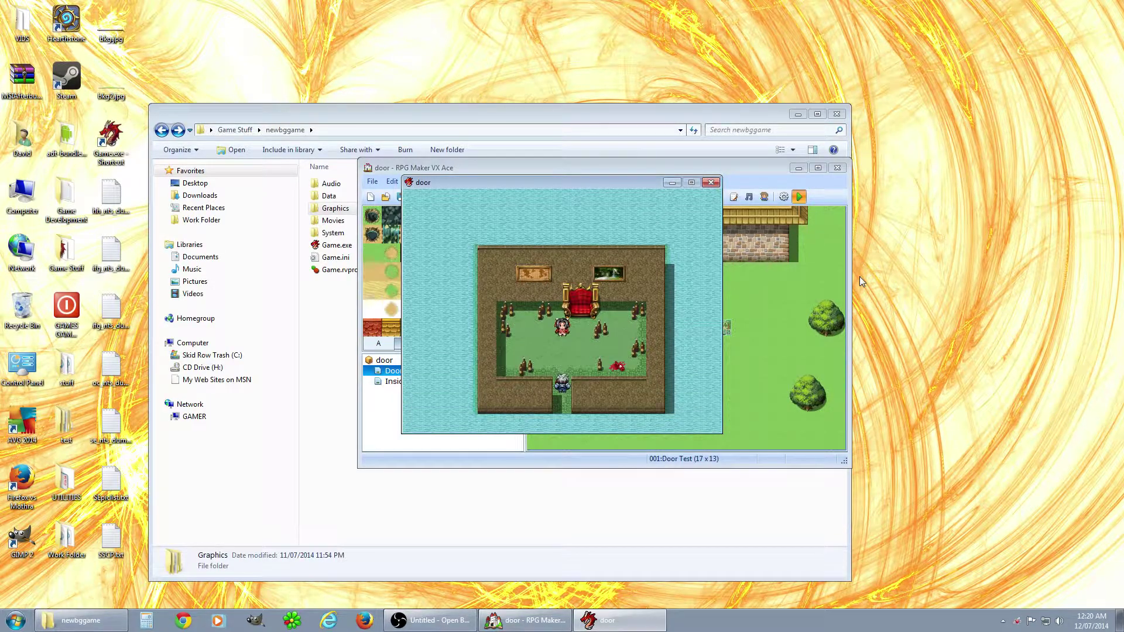
pyautogui.press('Up')
pyautogui.press('Up')
pyautogui.press('Return')
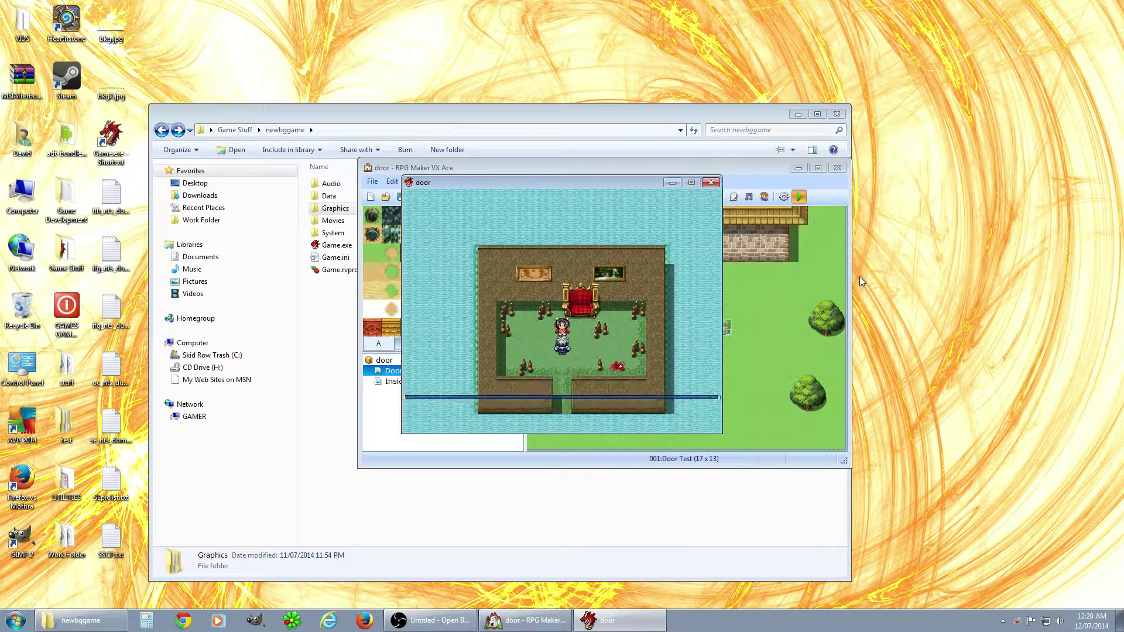
pyautogui.press('Return')
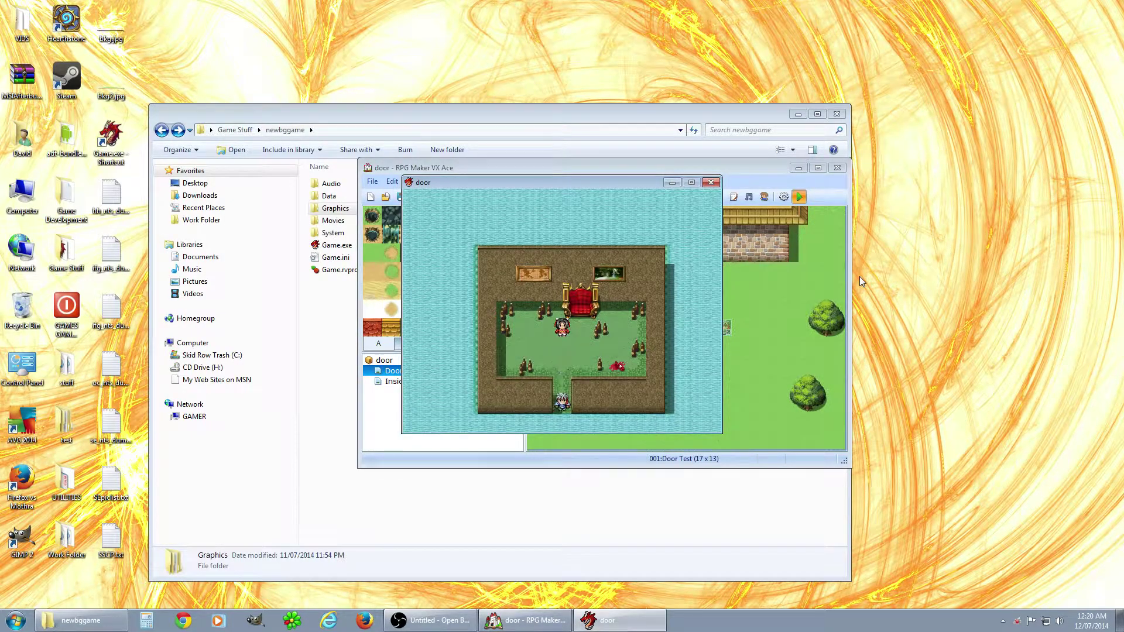
# Leave and re-enter the house to replay the scripted dialogue, walk back outside and end the playtest
pyautogui.press('Down')
pyautogui.press('Up')
pyautogui.press('Up')
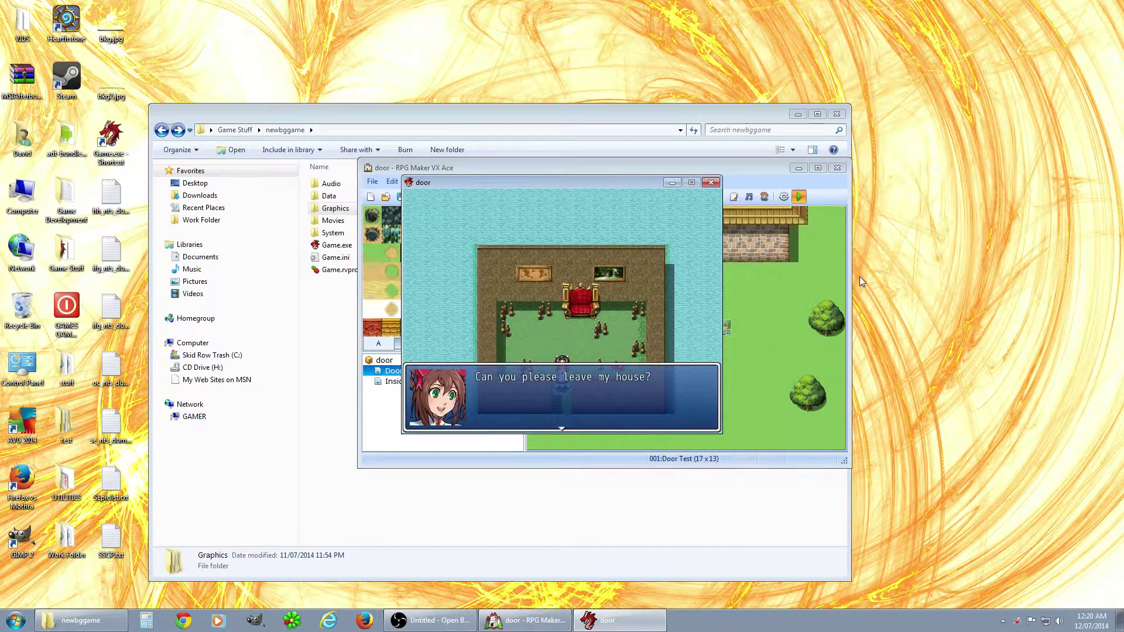
pyautogui.press('Return')
pyautogui.press('Up')
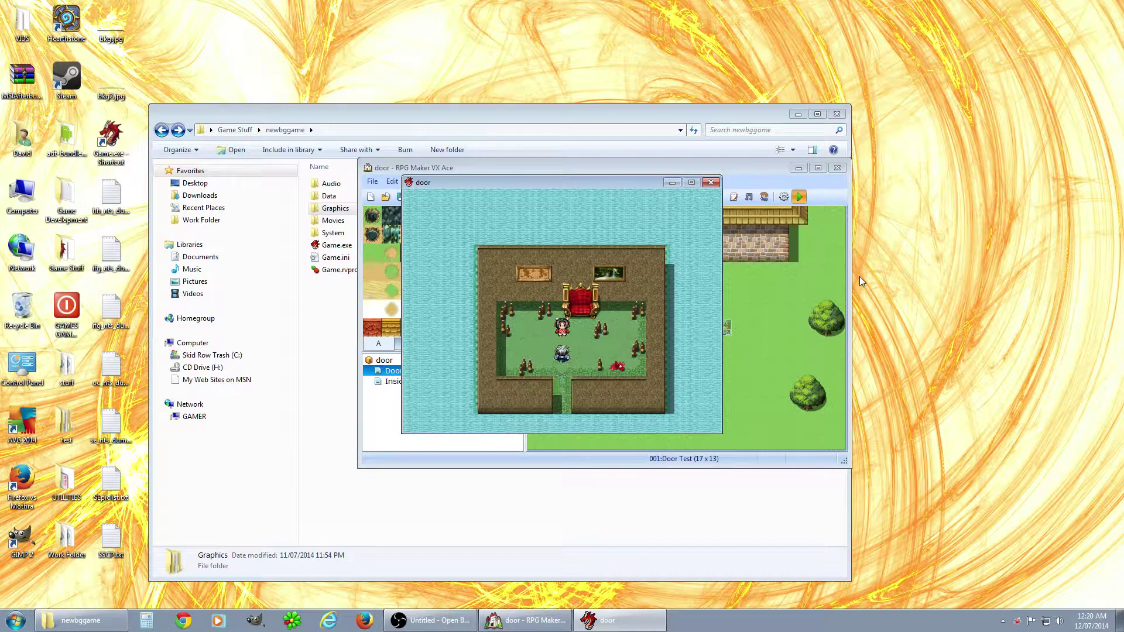
pyautogui.press('Return')
pyautogui.press('Down')
pyautogui.press('Down')
pyautogui.press('Down')
pyautogui.press('Down')
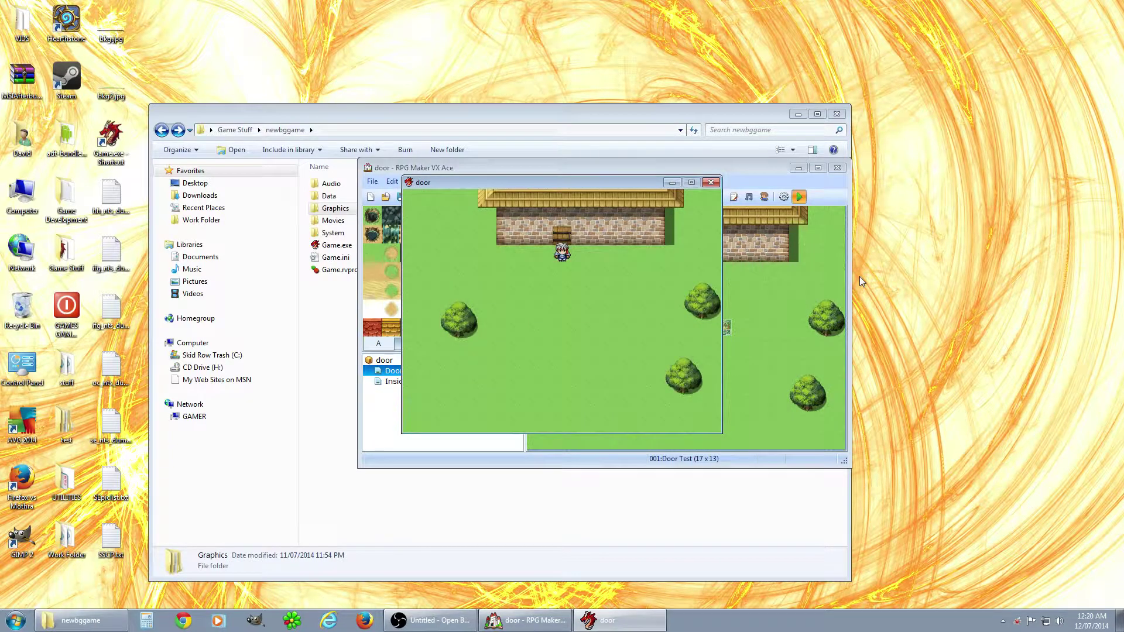
pyautogui.click(711, 182)
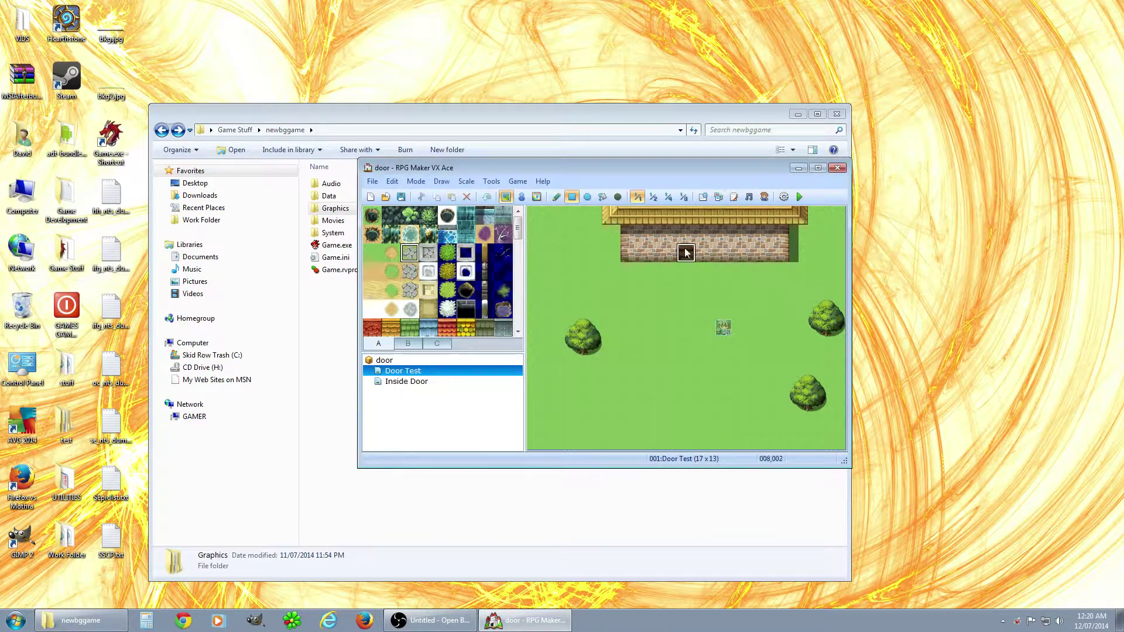
# Delete the Erase Event command from event EV003 on the Inside Door map and apply the change
pyautogui.click(404, 382)
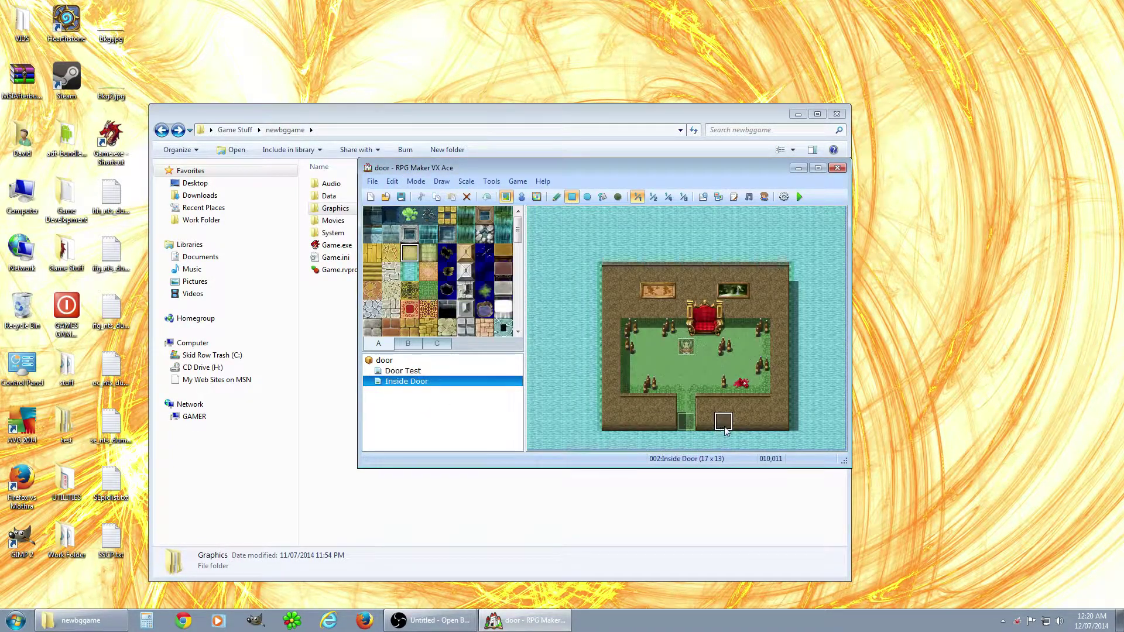
pyautogui.click(521, 197)
pyautogui.doubleClick(723, 421)
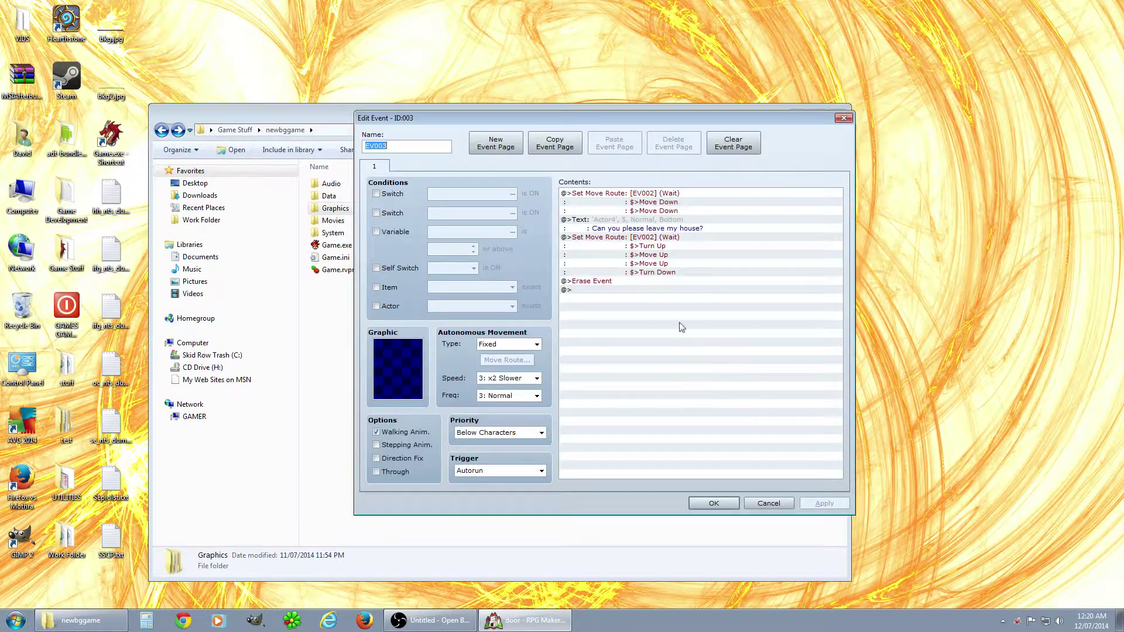
pyautogui.click(598, 282)
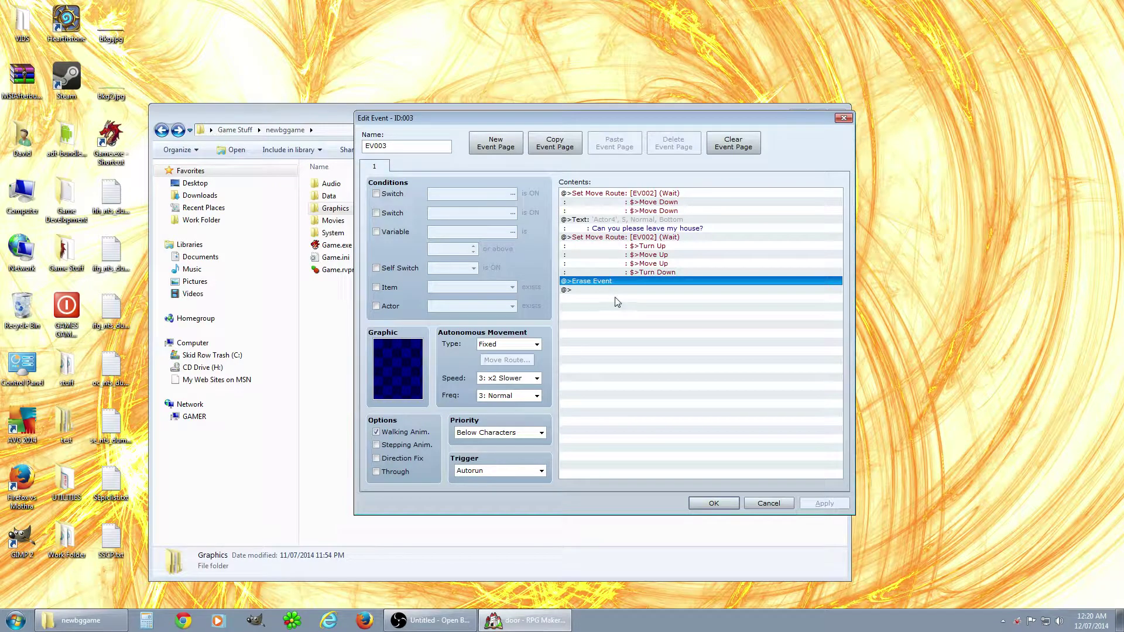
pyautogui.press('Delete')
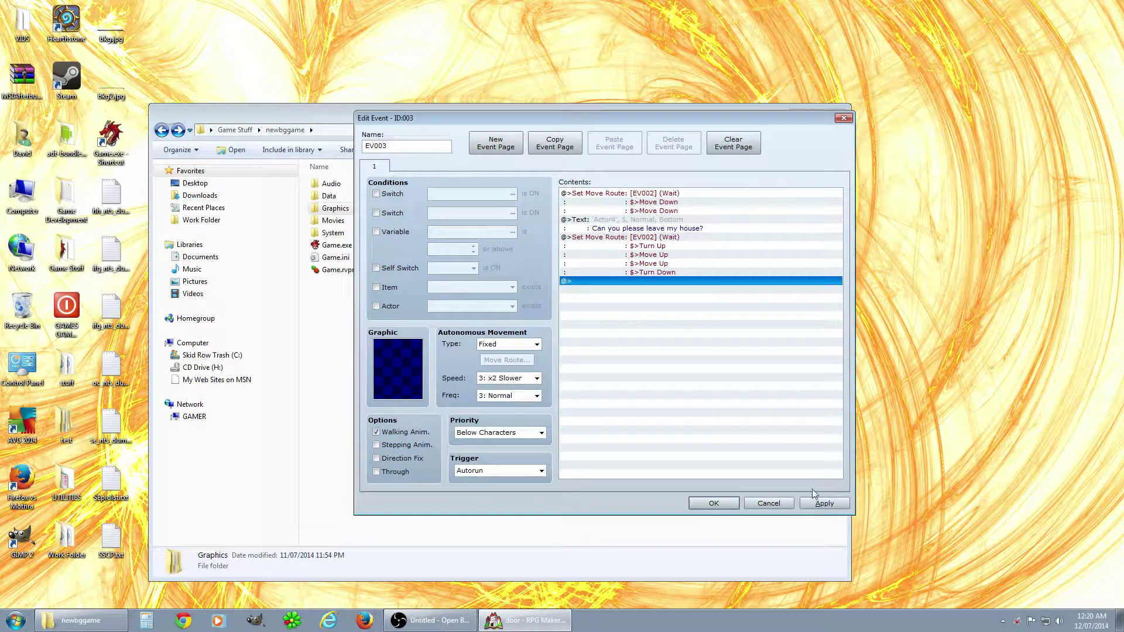
pyautogui.click(824, 504)
pyautogui.click(714, 504)
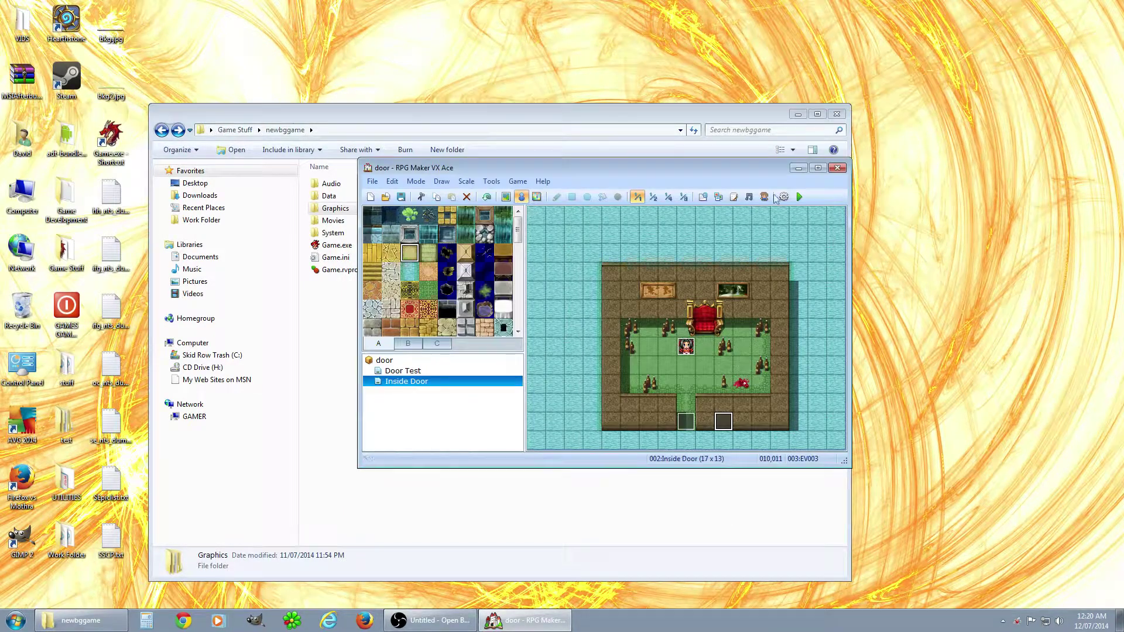
# Playtest the door project without Erase Event, entering the house and advancing the woman's message repeatedly before closing the test
pyautogui.click(801, 198)
pyautogui.click(558, 345)
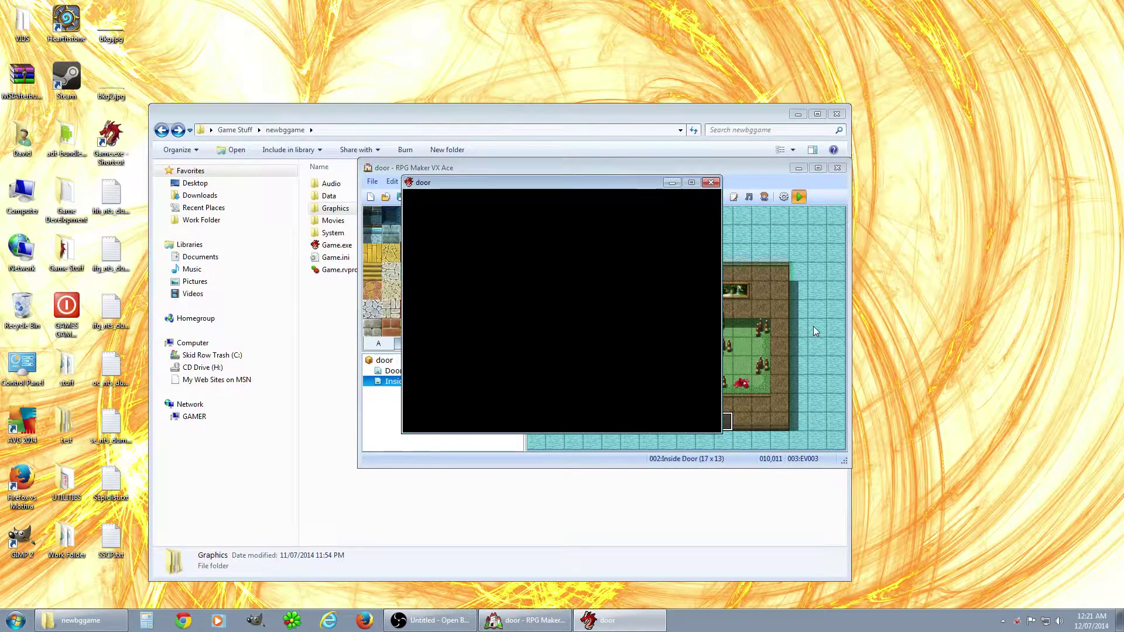
pyautogui.press('Return')
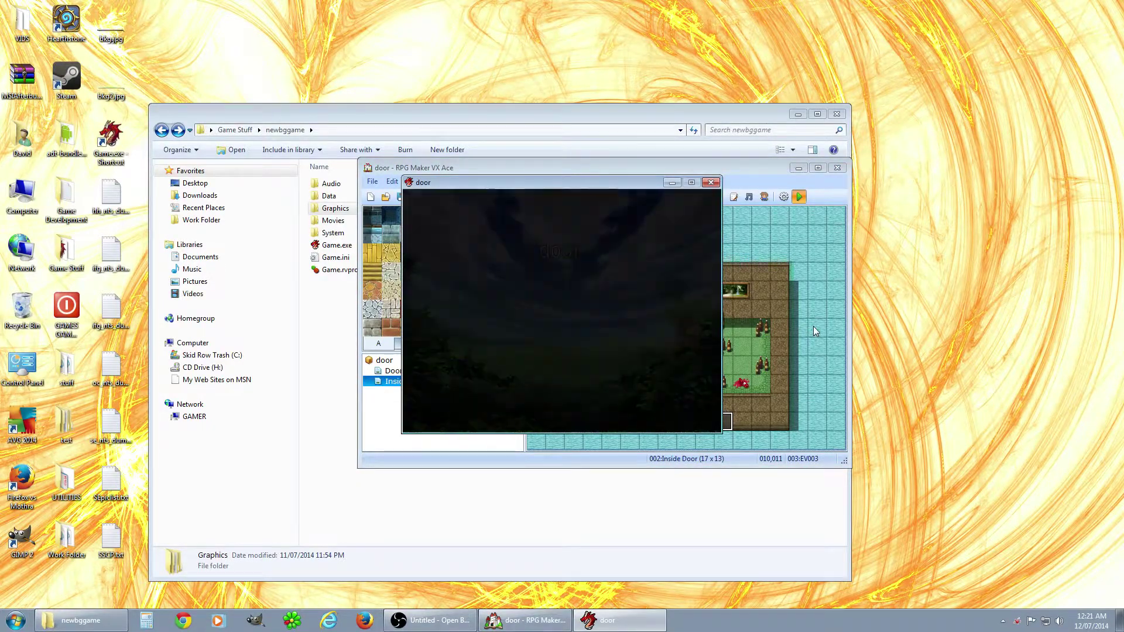
pyautogui.press('Up')
pyautogui.press('Left')
pyautogui.press('Left')
pyautogui.press('Up')
pyautogui.press('Up')
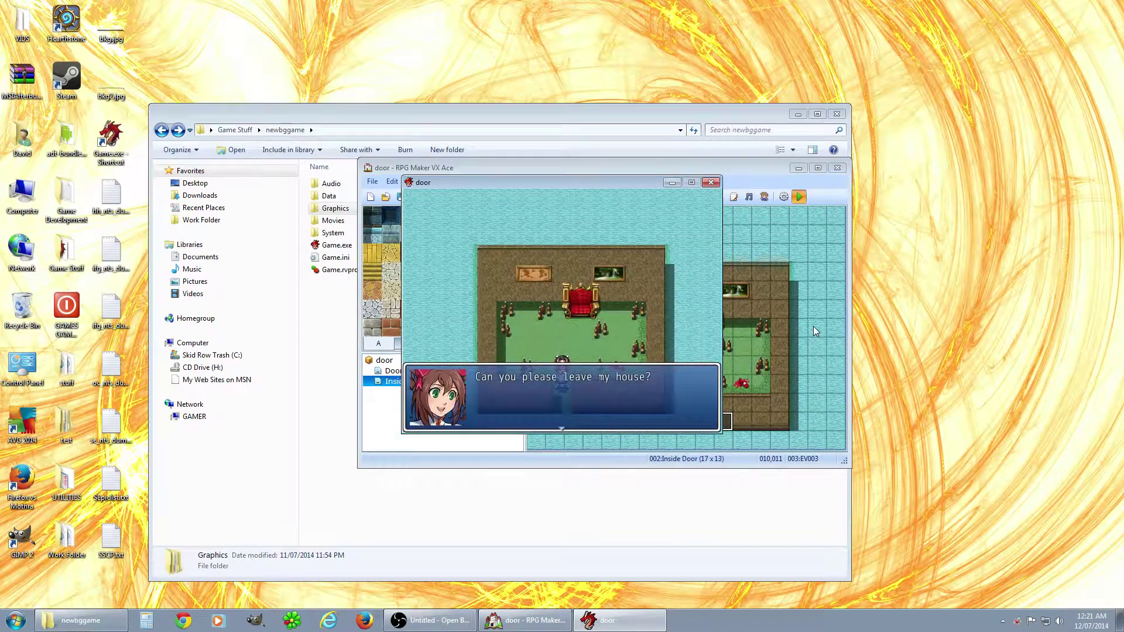
pyautogui.press('Return')
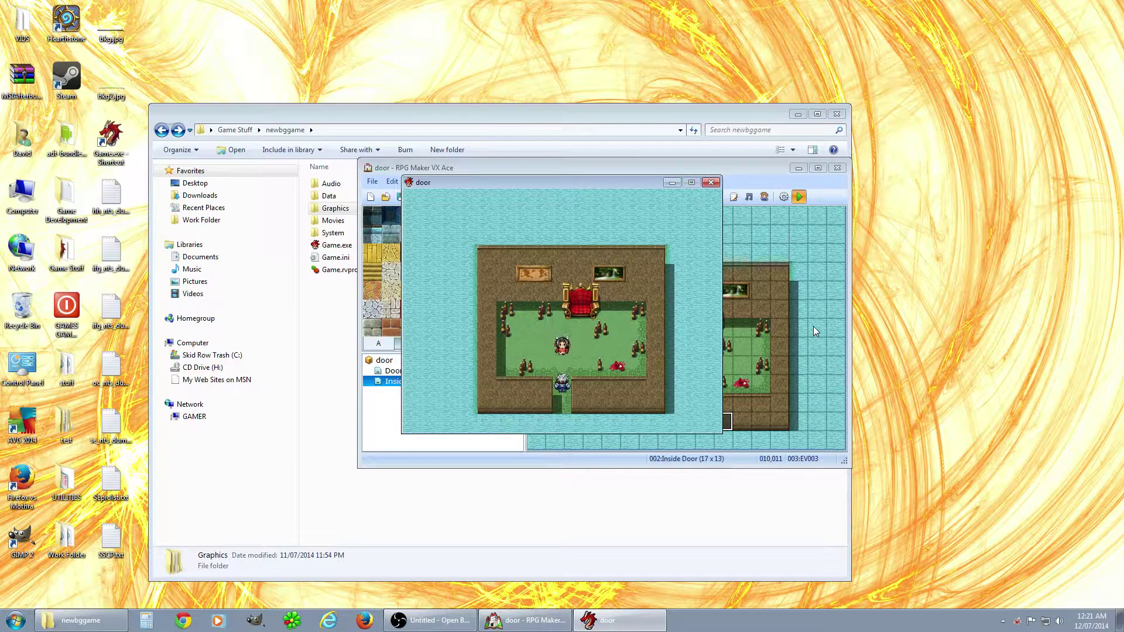
pyautogui.press('Return')
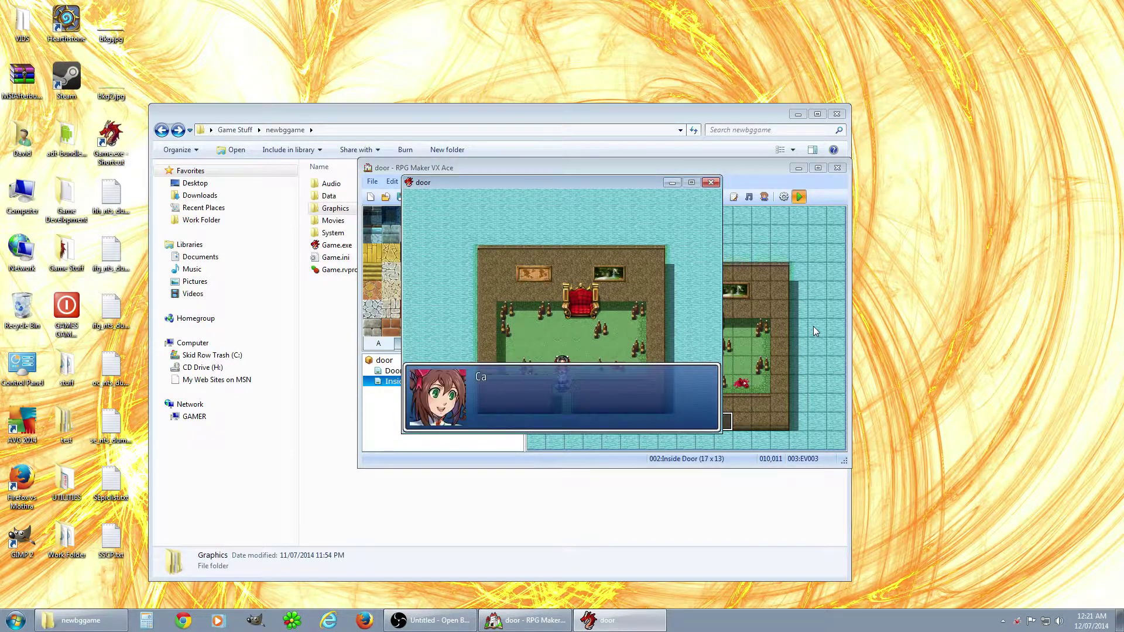
pyautogui.press('Return')
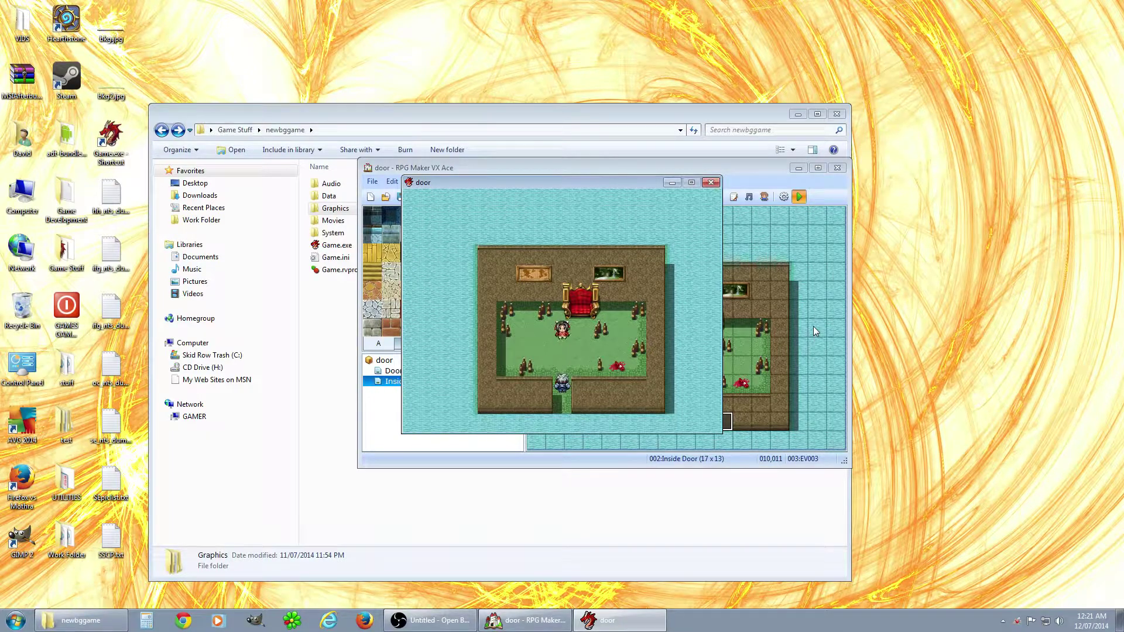
pyautogui.hotkey('alt', 'F4')
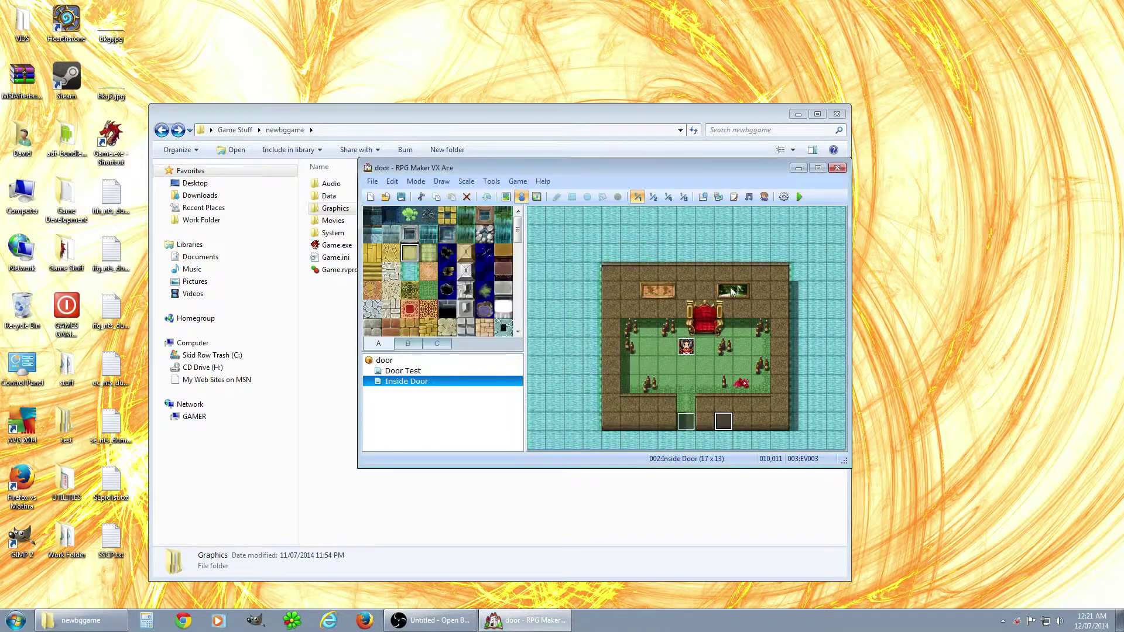
# Add an Erase Event command back at the end of EV003's contents on the Inside Door map and confirm the event
pyautogui.doubleClick(727, 422)
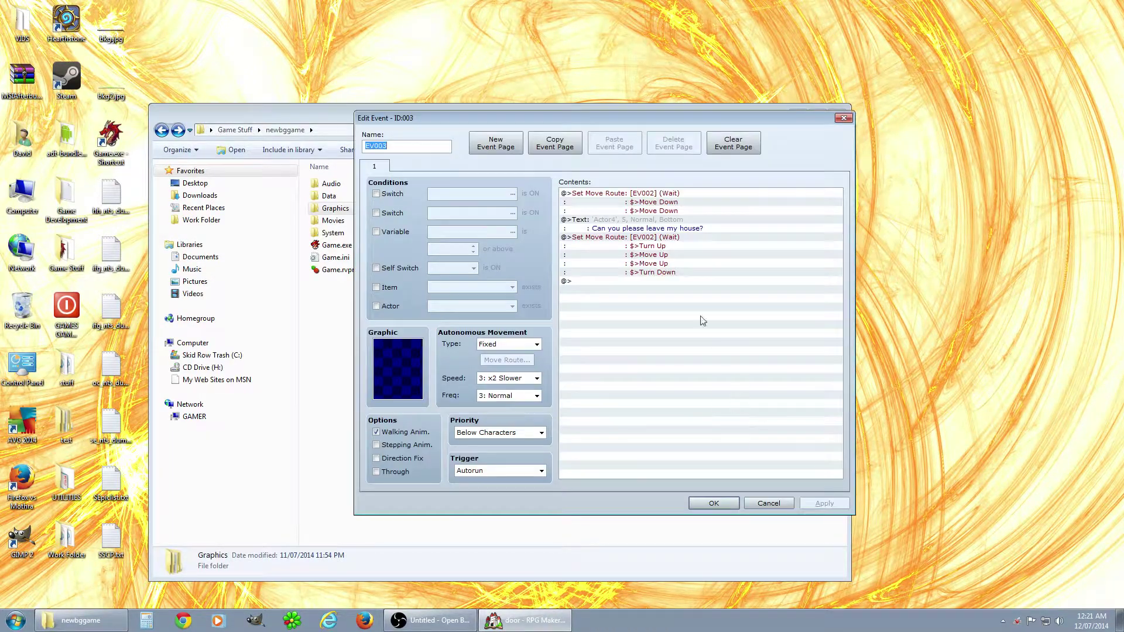
pyautogui.doubleClick(625, 283)
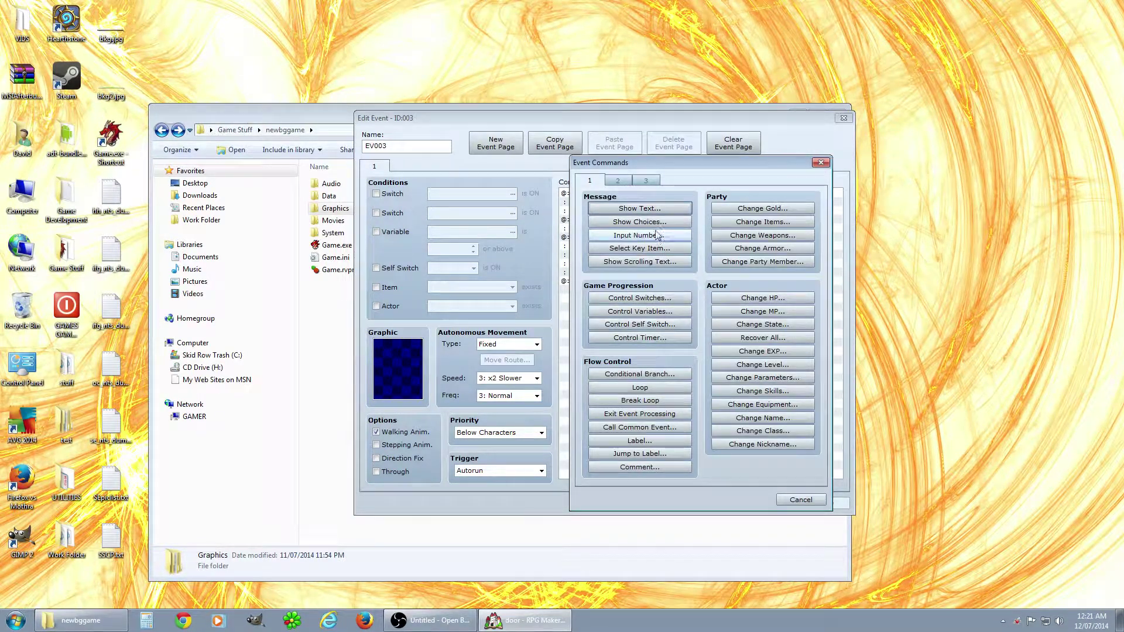
pyautogui.click(618, 181)
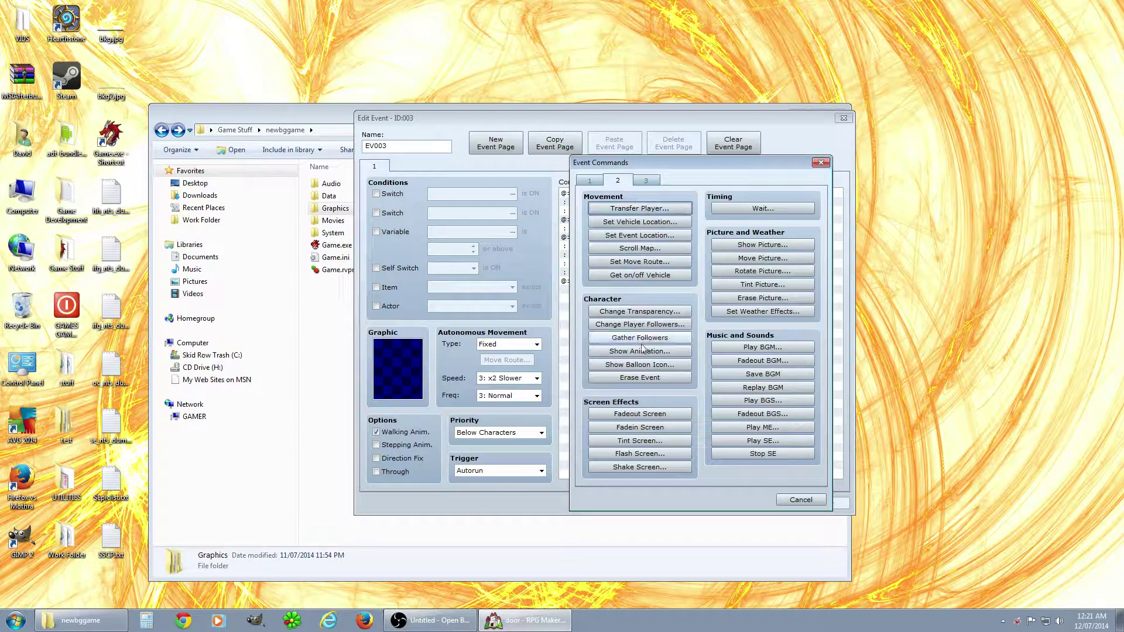
pyautogui.click(640, 381)
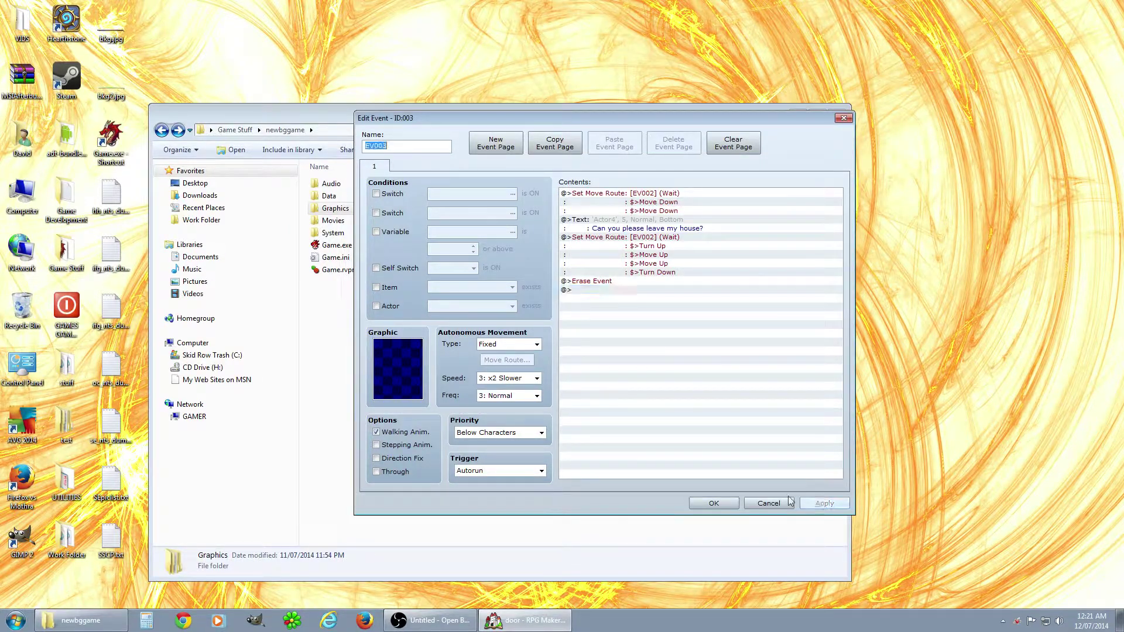
pyautogui.click(727, 505)
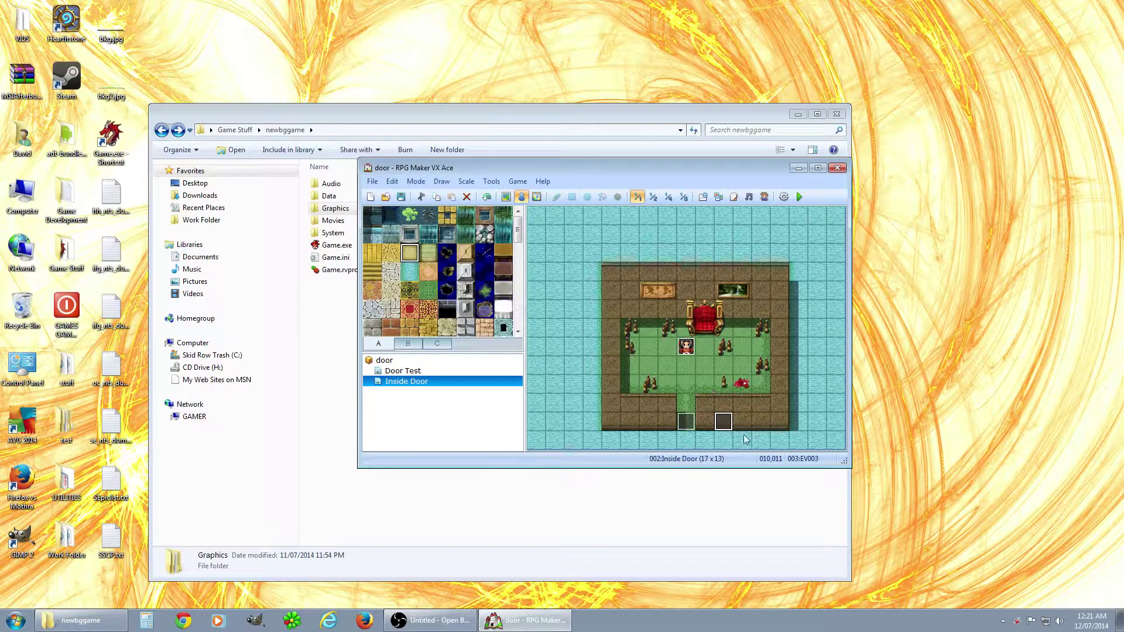
# Add a Variable condition to event EV003 on the Inside Door map, using variable 0001 named "sayhi" with its threshold left at 0 or above
pyautogui.doubleClick(727, 422)
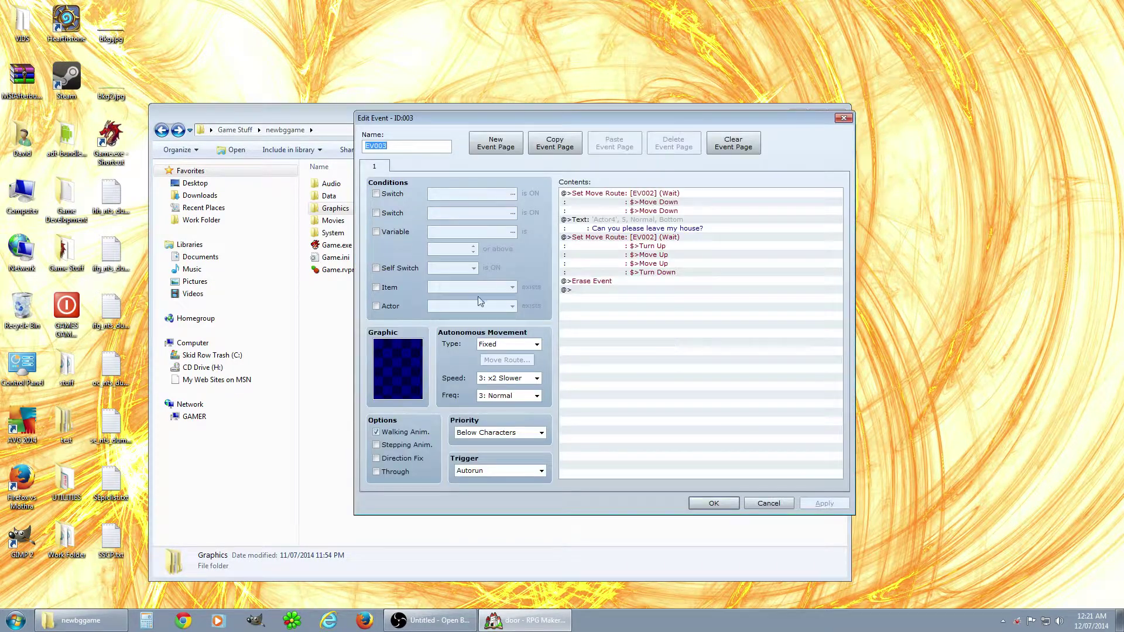
pyautogui.click(377, 232)
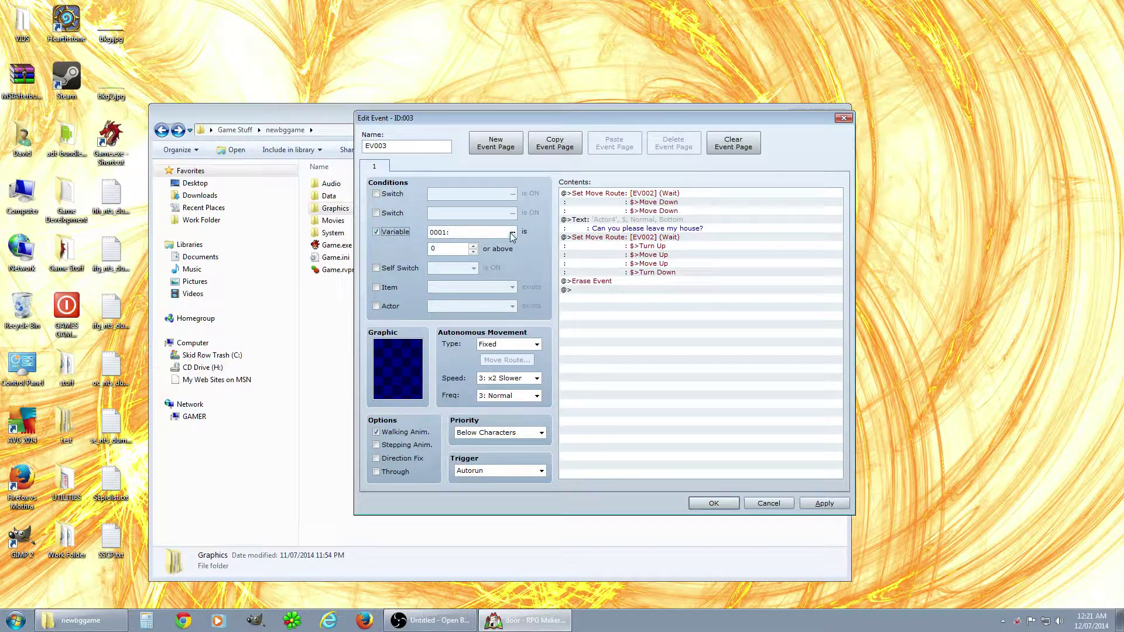
pyautogui.click(512, 233)
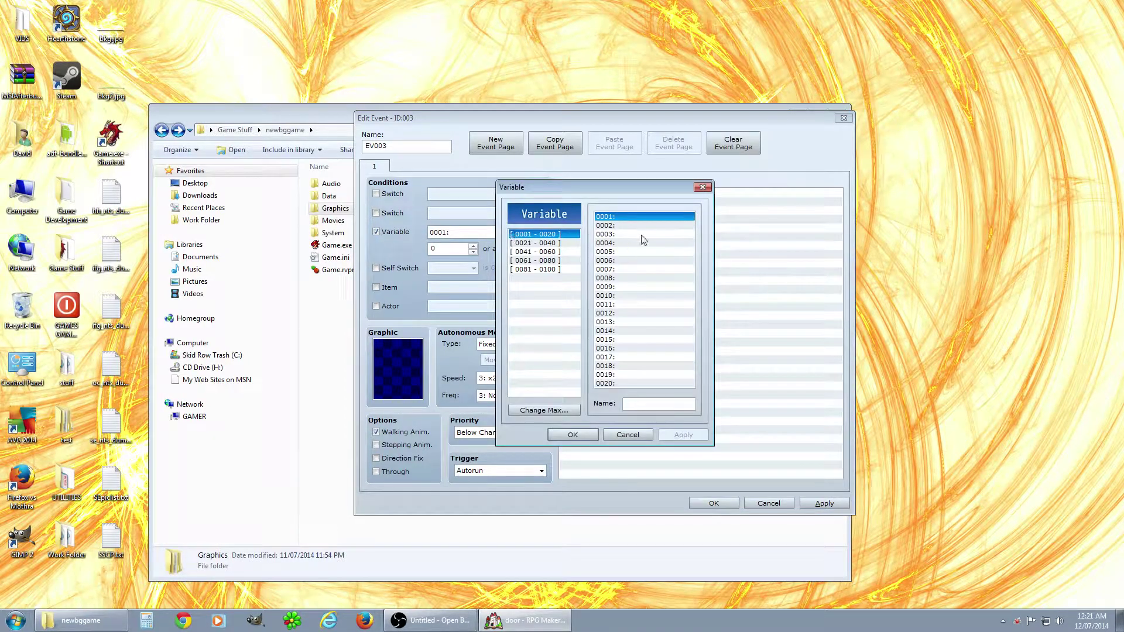
pyautogui.click(635, 400)
pyautogui.write('sayhi')
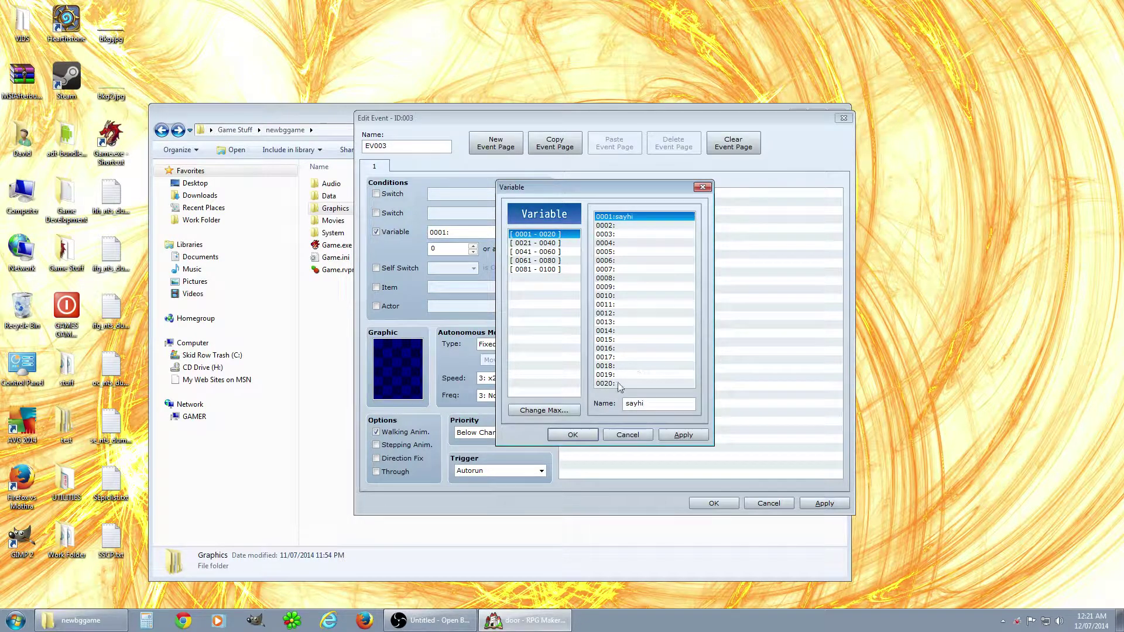
pyautogui.click(683, 435)
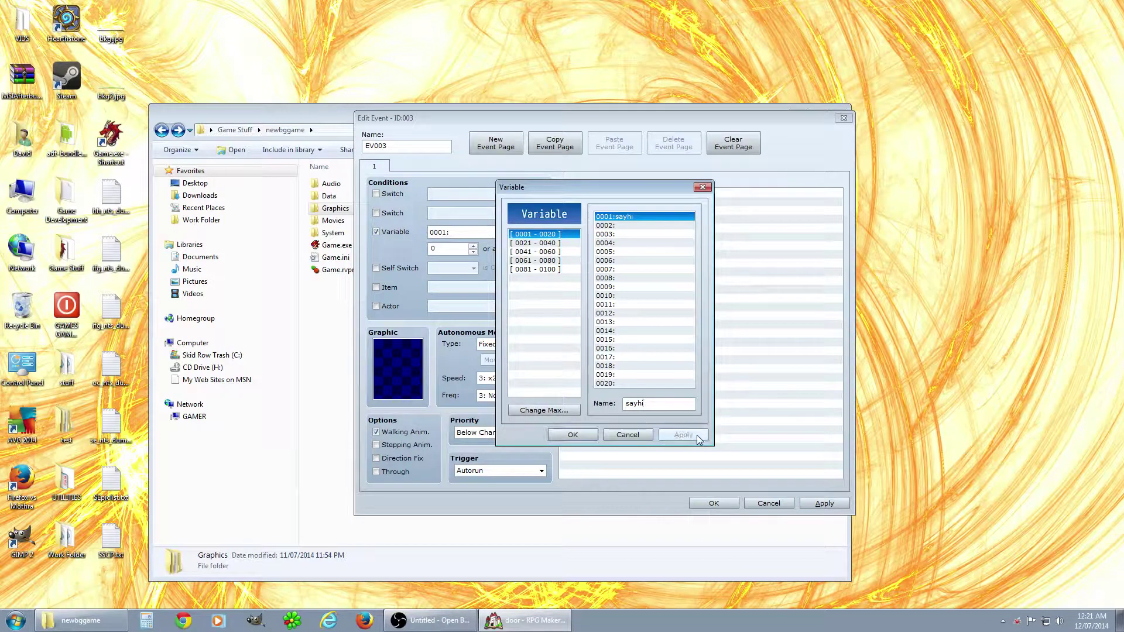
pyautogui.click(573, 434)
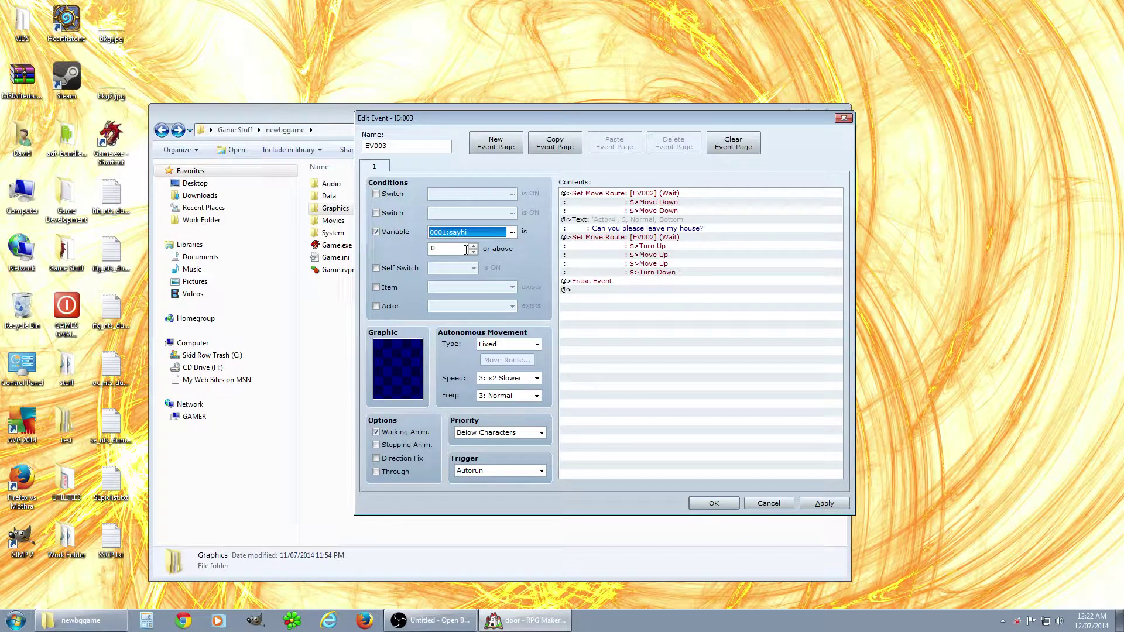
# Insert a Control Variables command setting 0001:sayhi to -2 just above Erase Event in EV003, and confirm the event
pyautogui.doubleClick(604, 287)
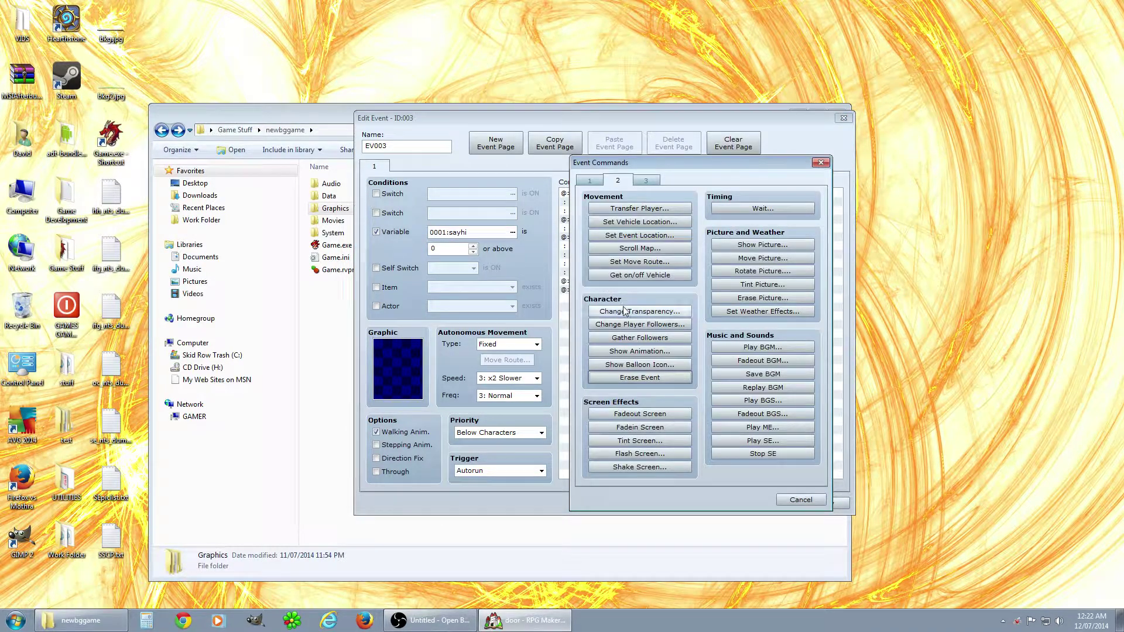
pyautogui.click(602, 183)
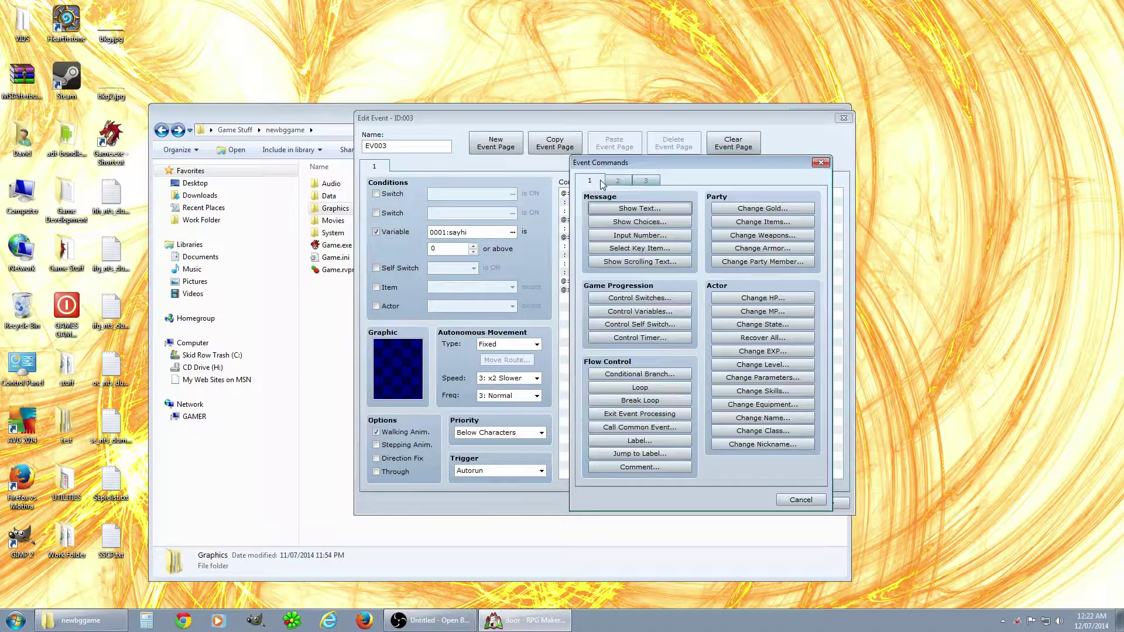
pyautogui.click(644, 311)
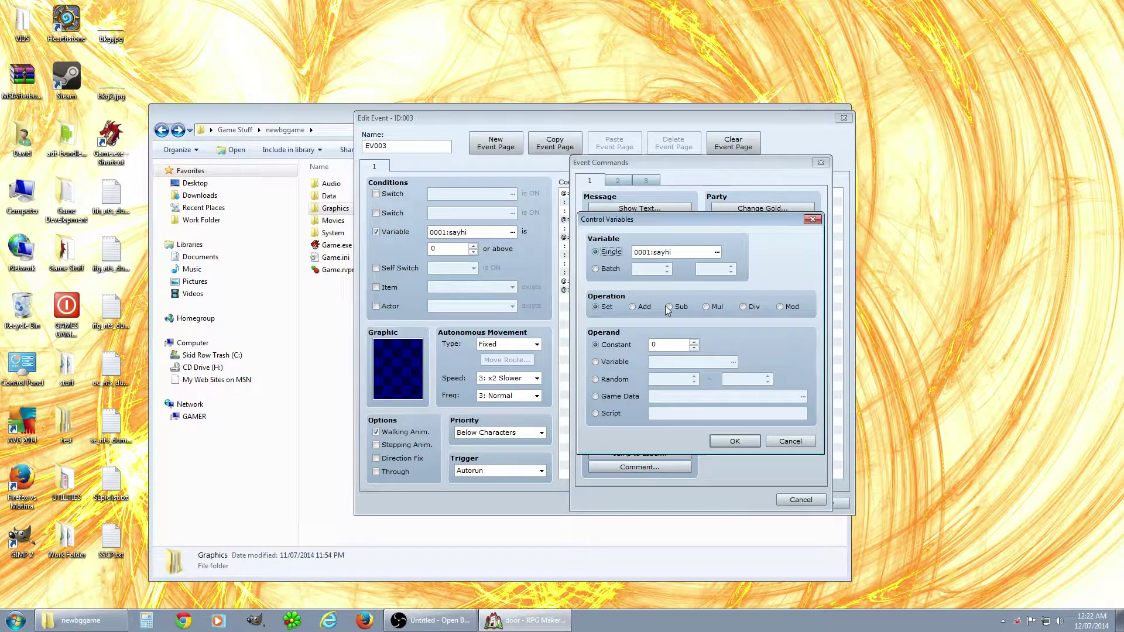
pyautogui.click(694, 349)
pyautogui.click(750, 442)
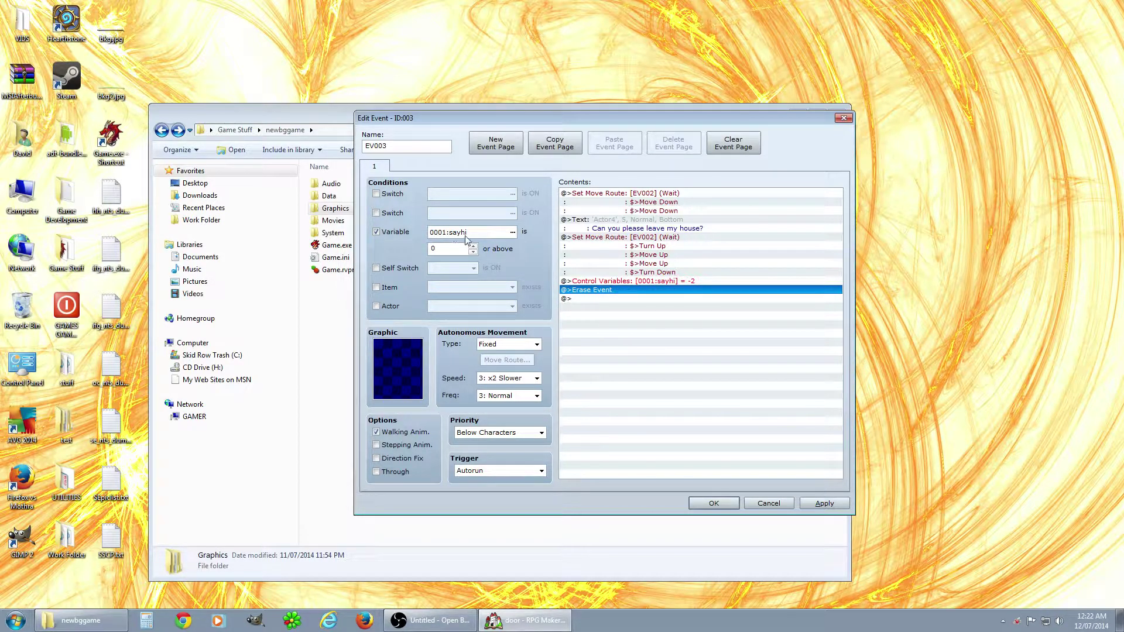
pyautogui.click(825, 503)
pyautogui.click(714, 503)
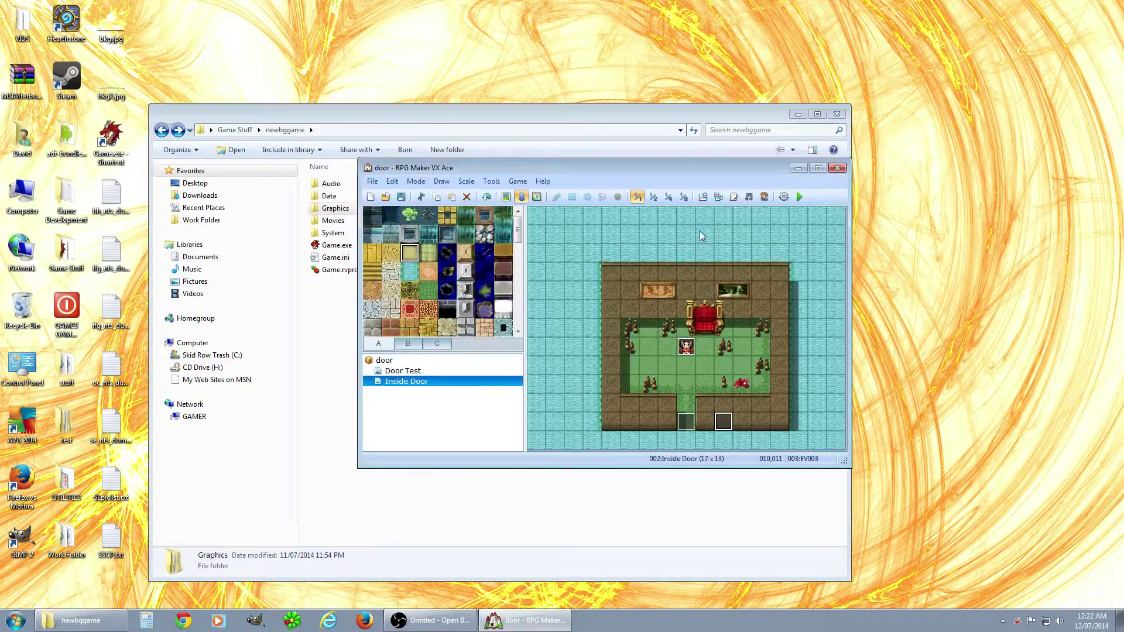
# Playtest the door project with a new game, walk into the house and dismiss the woman's message
pyautogui.click(800, 198)
pyautogui.click(567, 343)
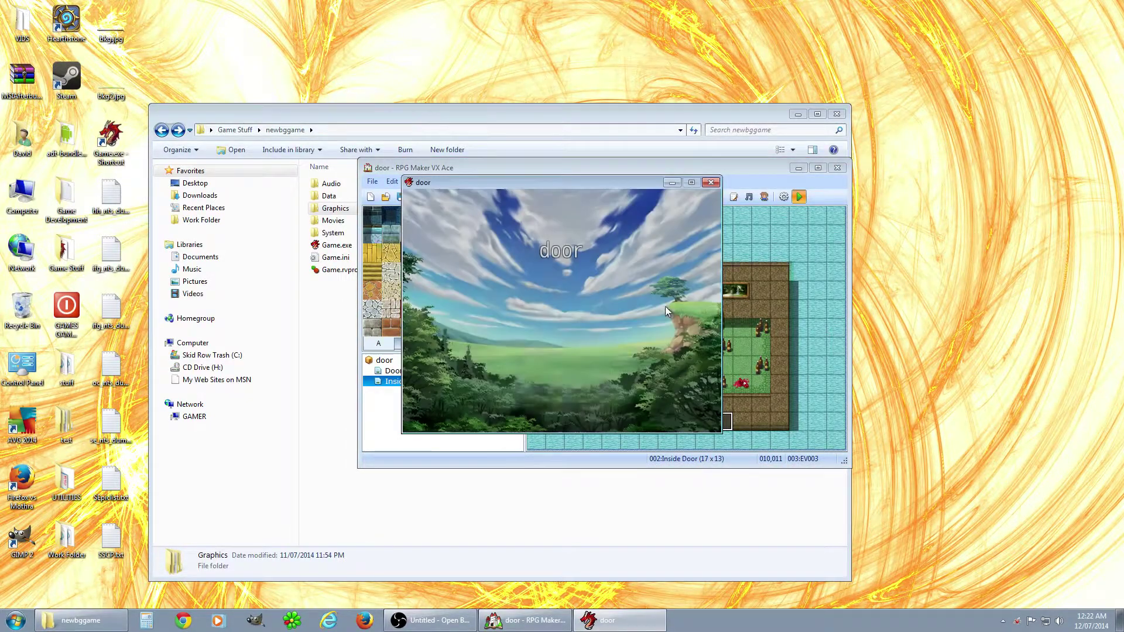
pyautogui.press('Return')
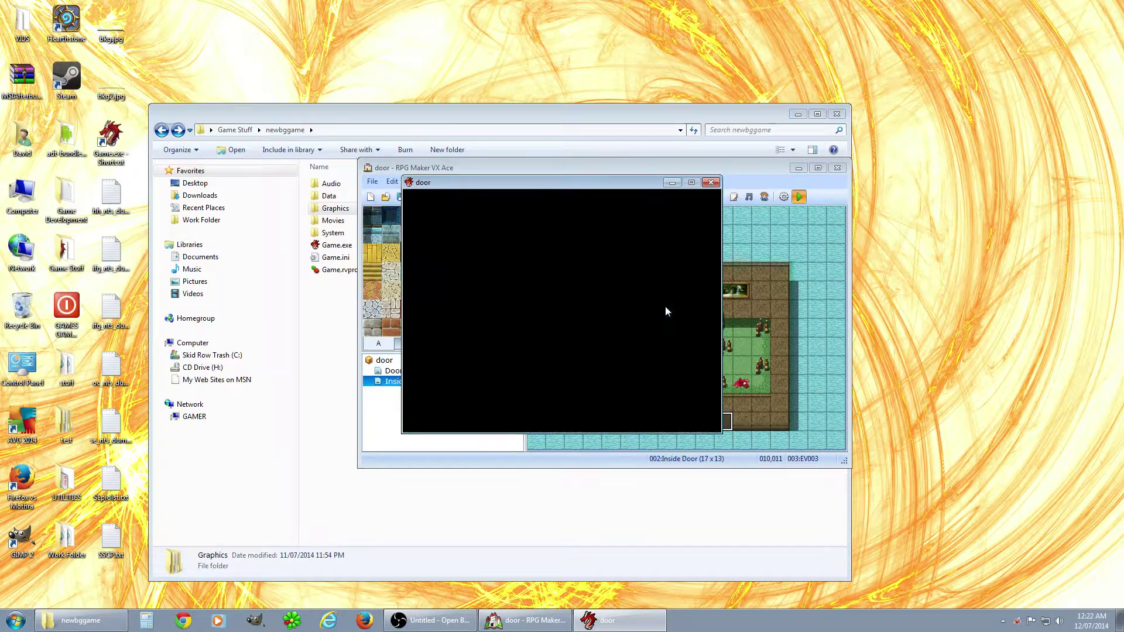
pyautogui.press('Up')
pyautogui.press('Up')
pyautogui.press('Up')
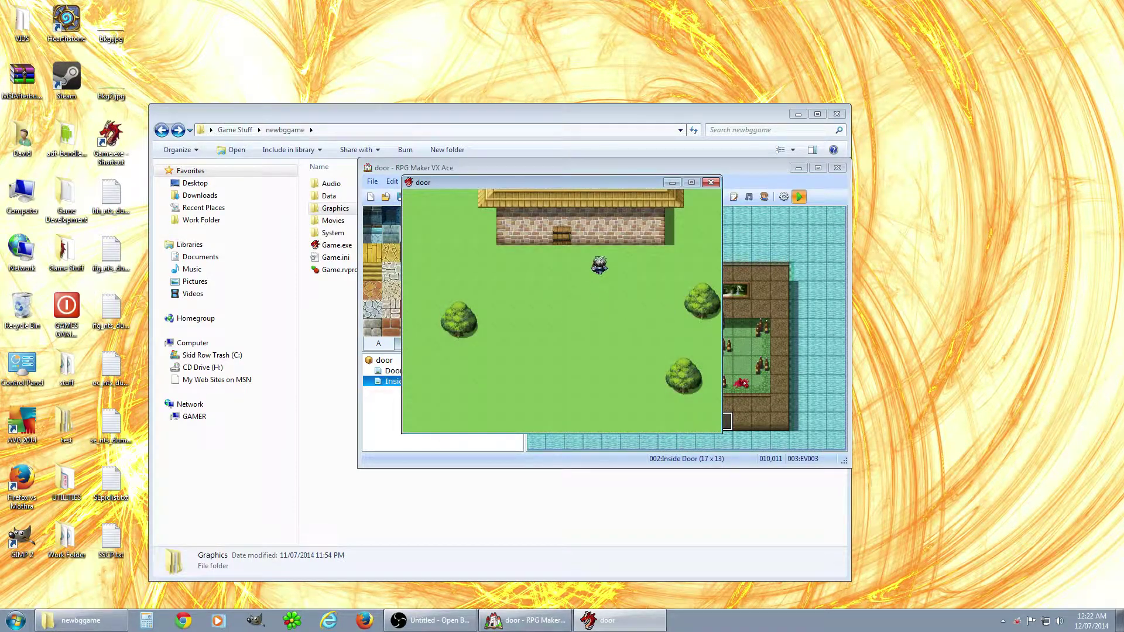
pyautogui.press('Left')
pyautogui.press('Left')
pyautogui.press('Up')
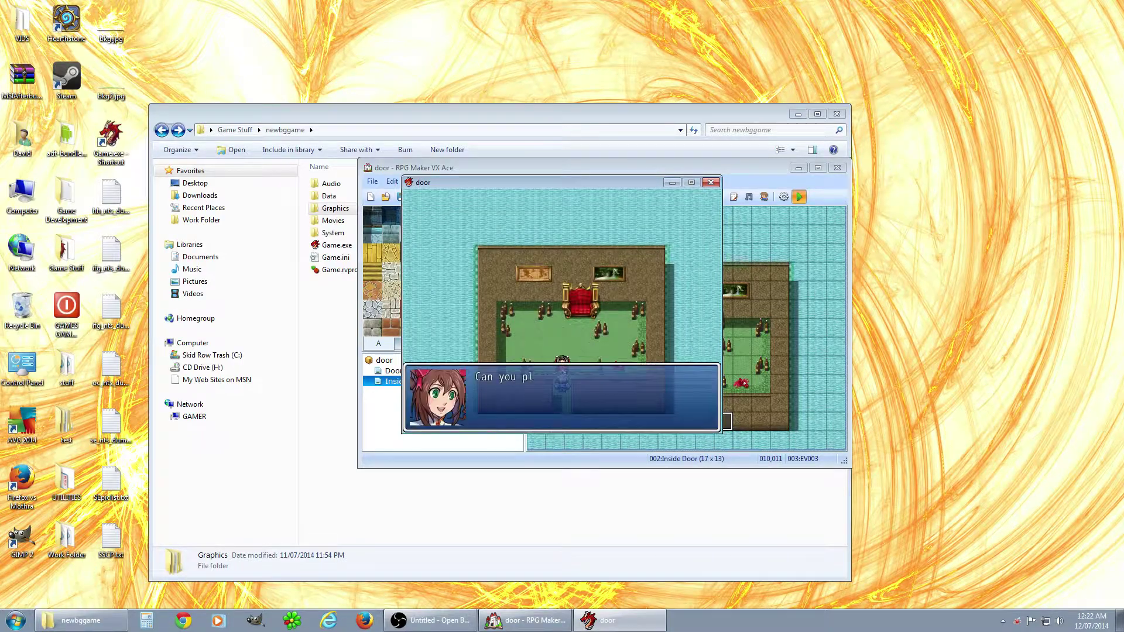
pyautogui.press('Return')
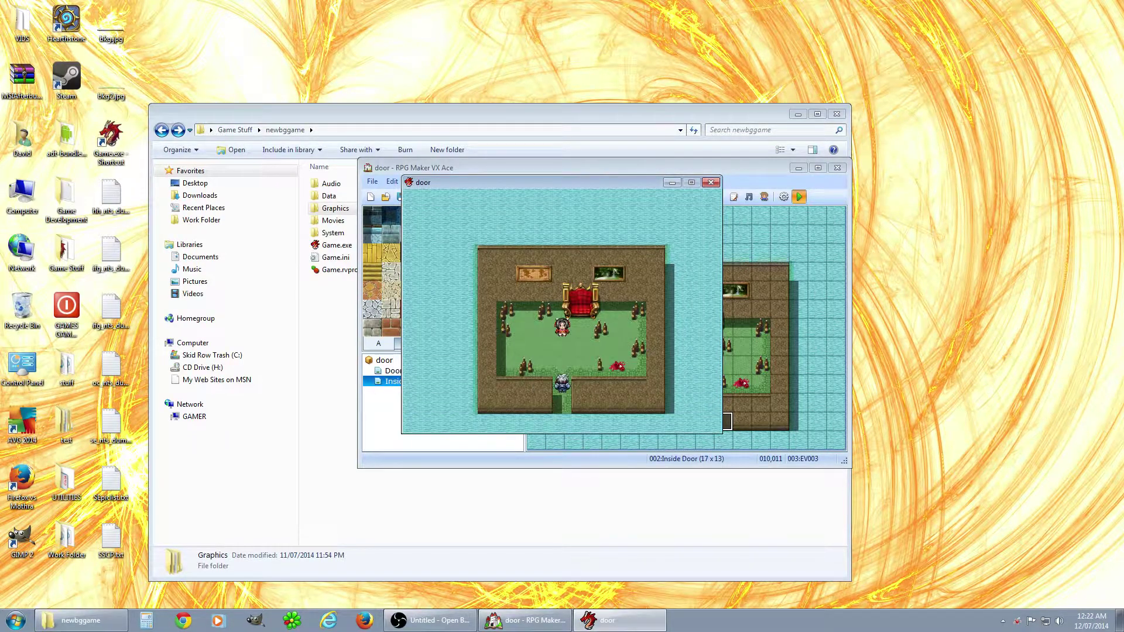
# Walk up to the woman beside the throne, interact with her, and walk back out of the house
pyautogui.press('Up')
pyautogui.press('Up')
pyautogui.press('Return')
pyautogui.press('Return')
pyautogui.press('Return')
pyautogui.press('Down')
pyautogui.press('Down')
pyautogui.press('Down')
pyautogui.press('Down')
# Re-enter the house to check whether the autorun dialogue repeats, approach the woman, and end the playtest
pyautogui.press('Up')
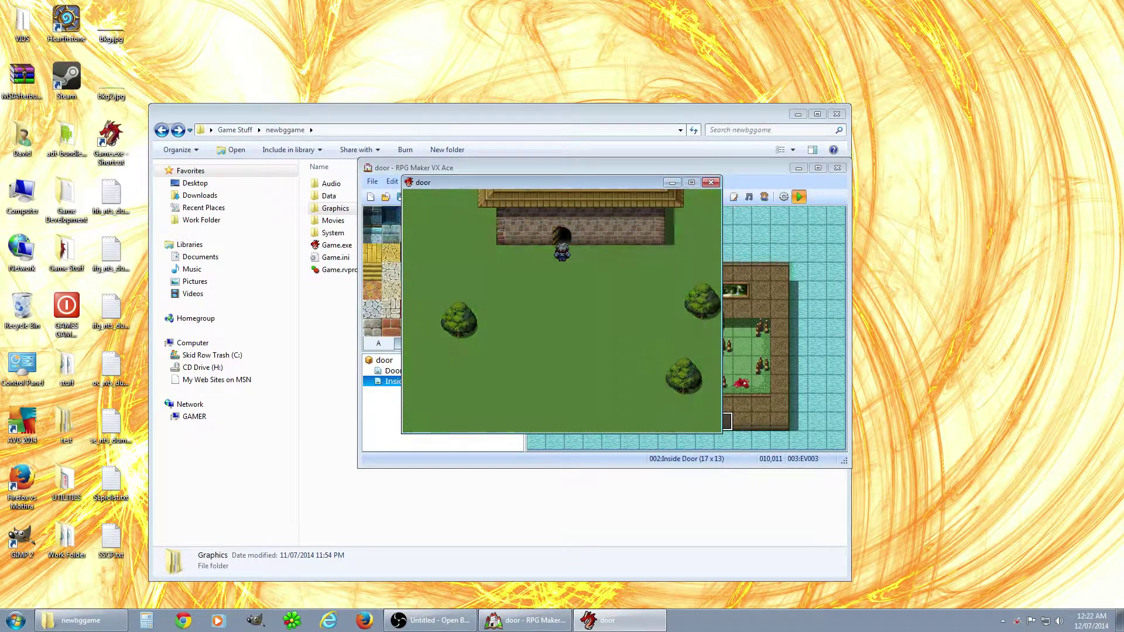
pyautogui.press('Up')
pyautogui.press('Up')
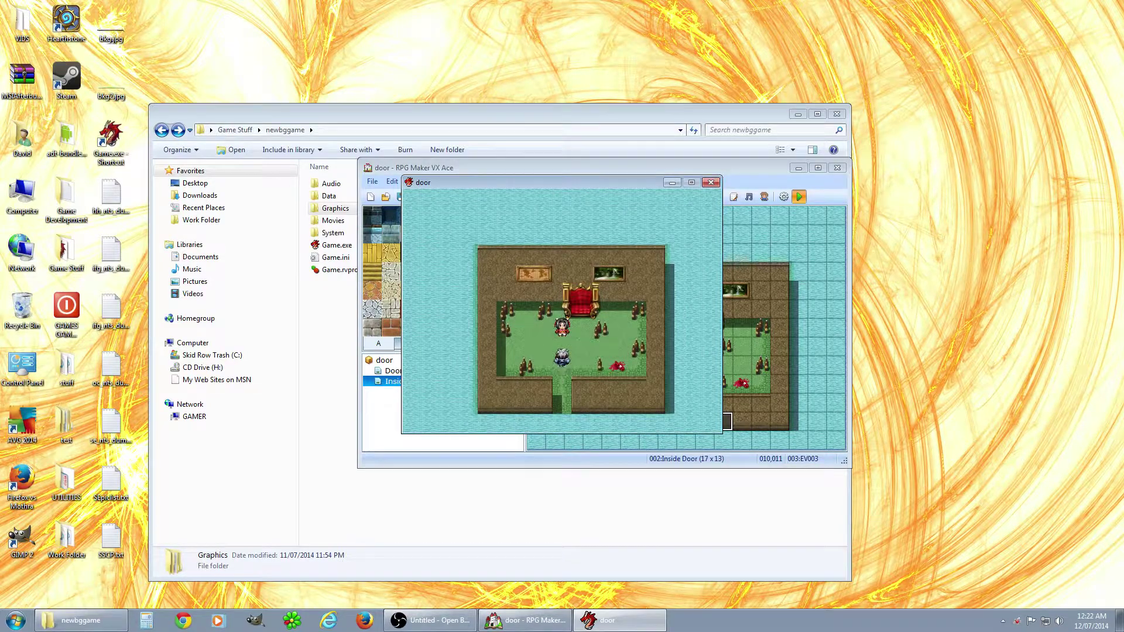
pyautogui.press('Return')
pyautogui.press('Down')
pyautogui.click(711, 183)
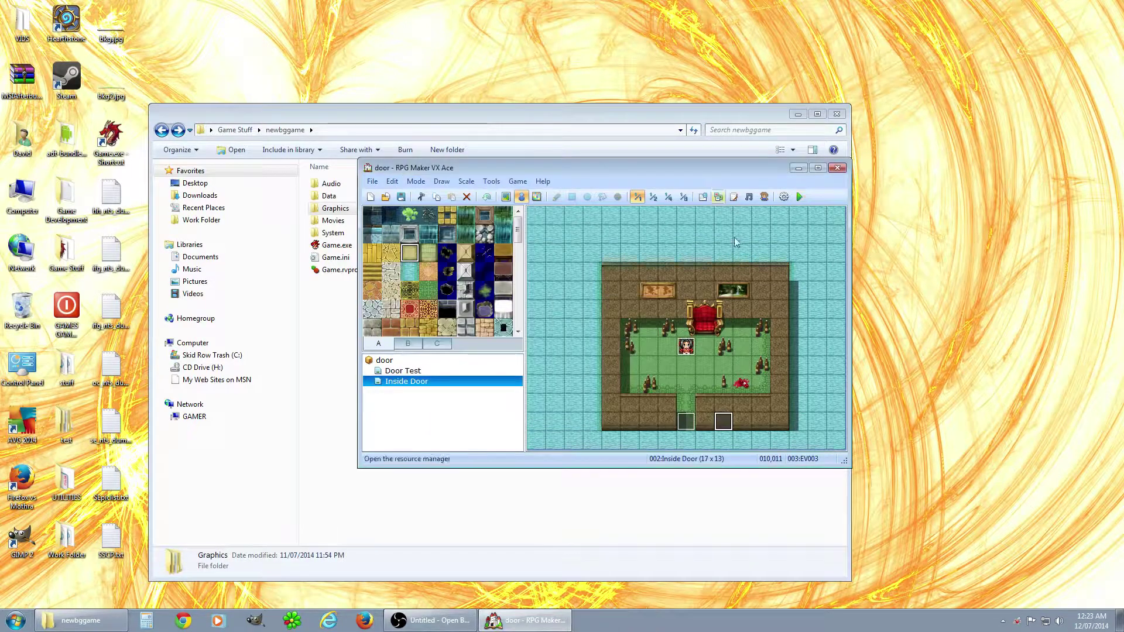
# Reopen event EV003 to review its variable condition and Control Variables command, and close it
pyautogui.doubleClick(725, 423)
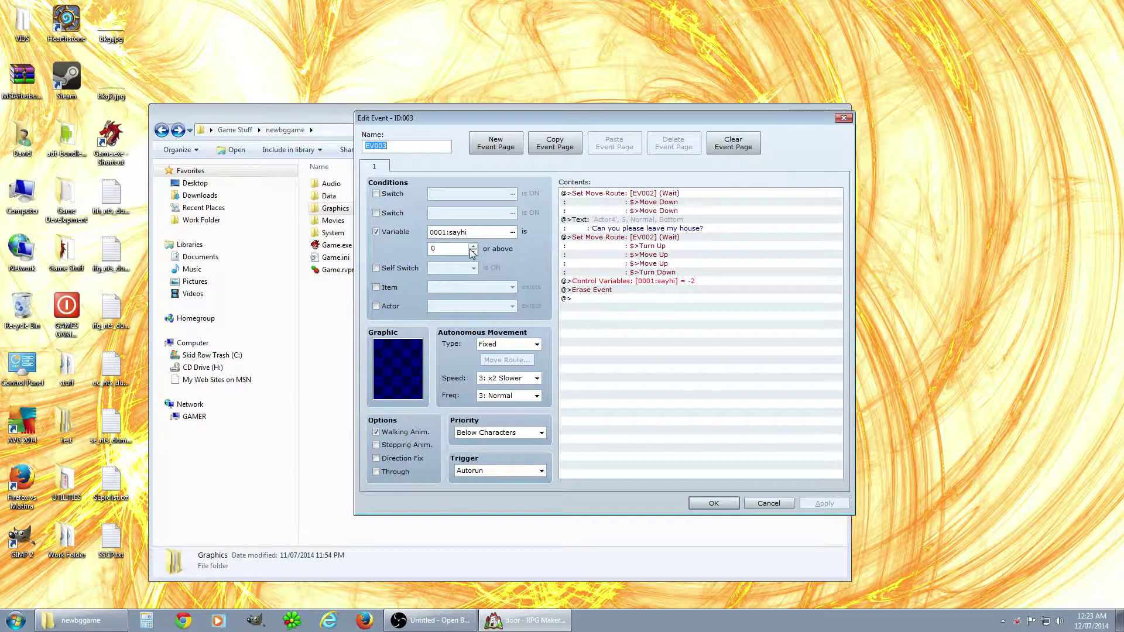
pyautogui.click(720, 503)
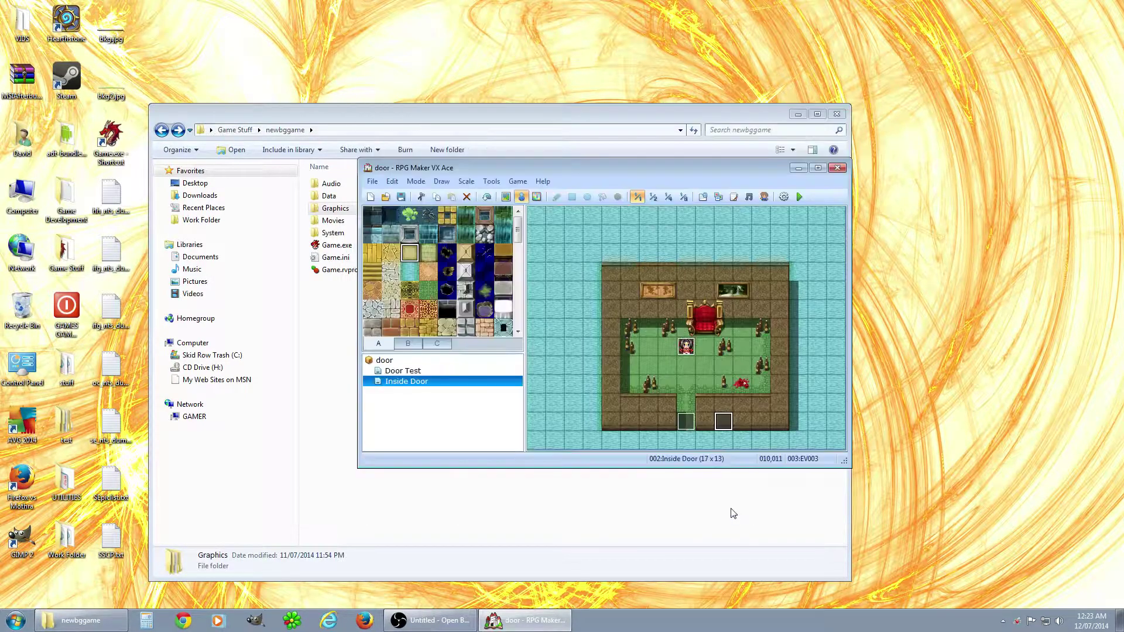